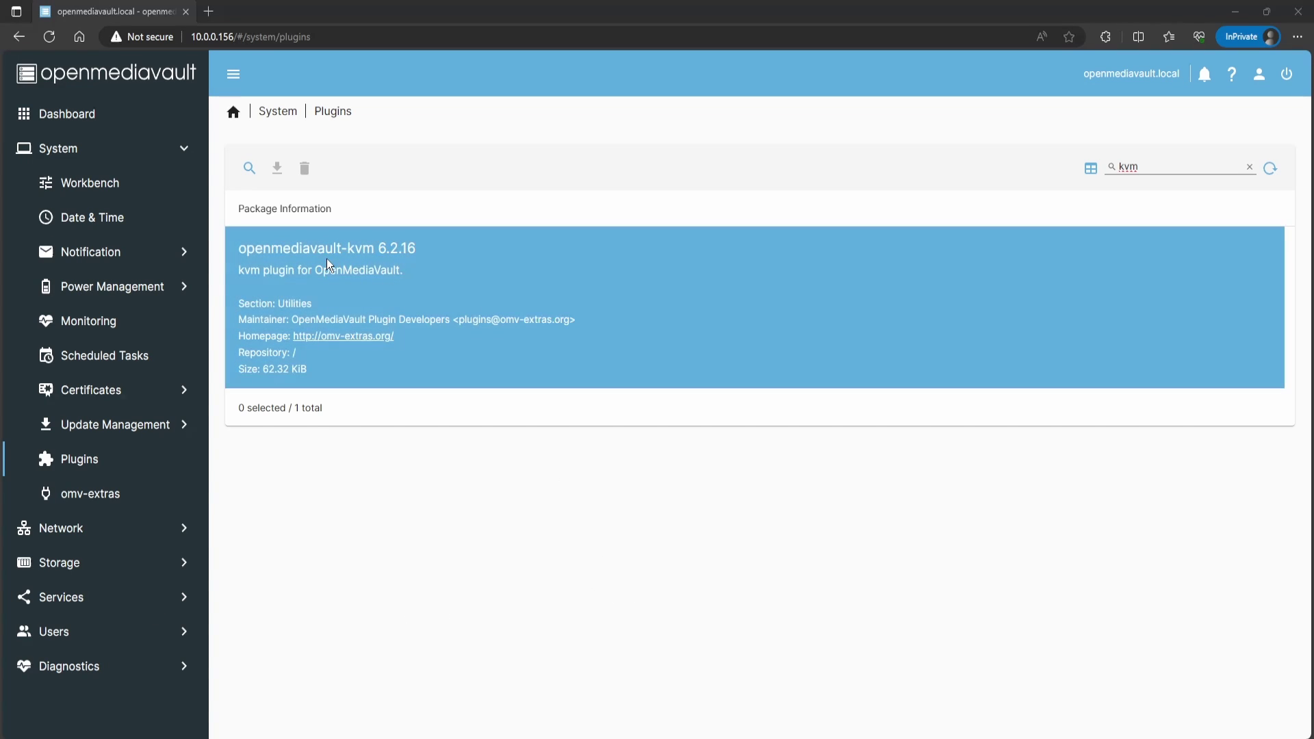
# Step: Attempt to install the openmediavault-kvm plugin, which fails with a 500 unmet-dependencies error
pyautogui.click(390, 264)
pyautogui.click(277, 169)
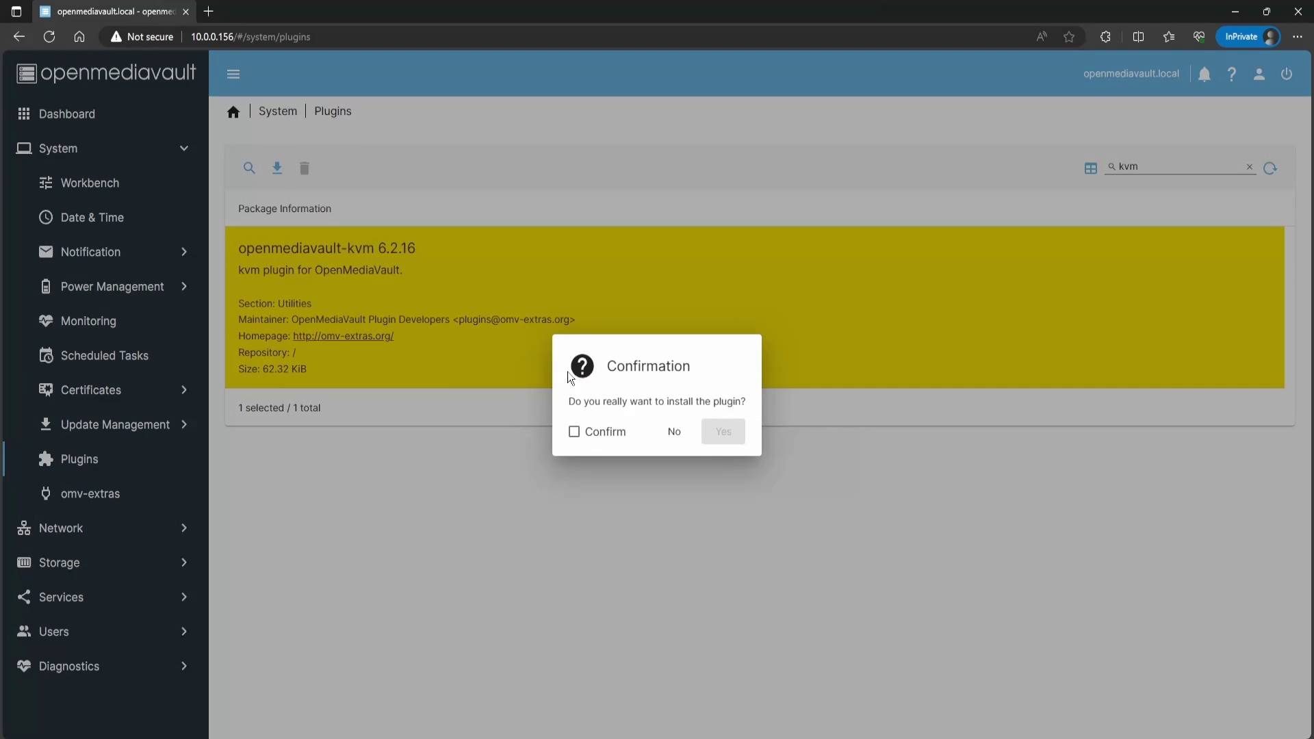
pyautogui.click(588, 433)
pyautogui.click(712, 436)
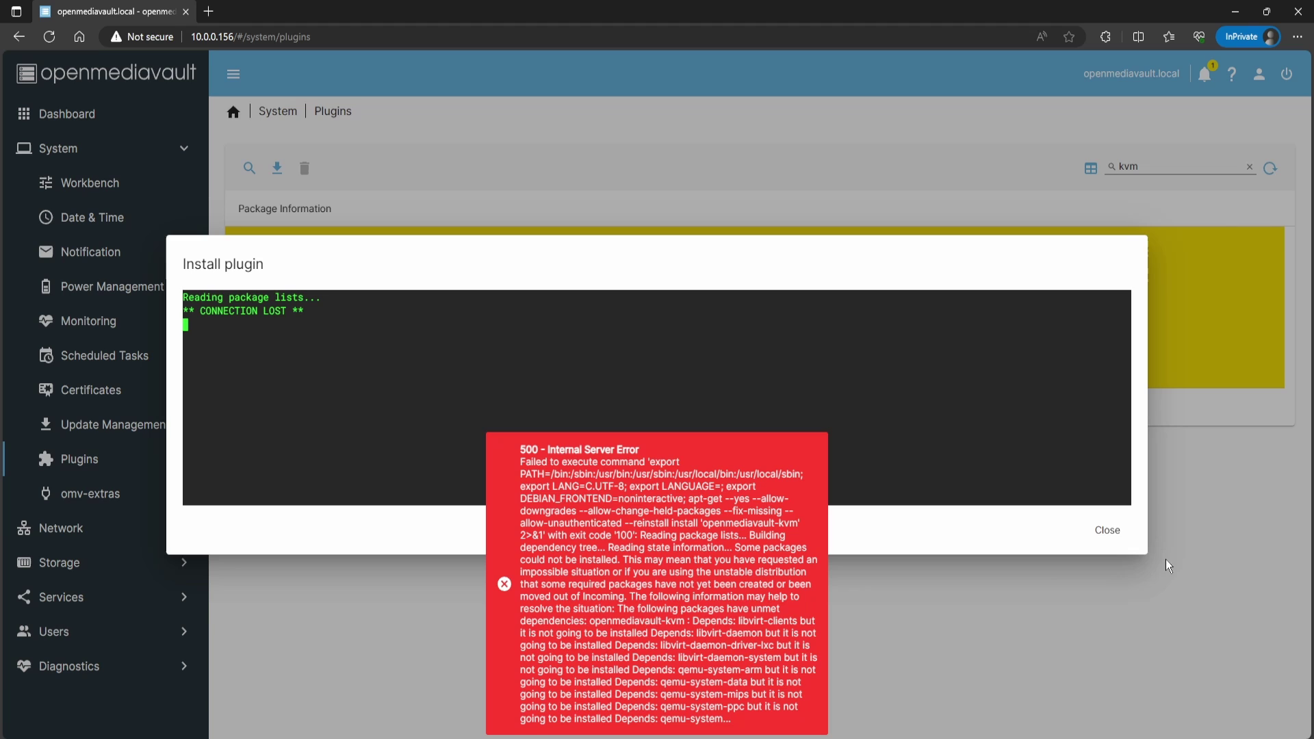
pyautogui.click(1107, 531)
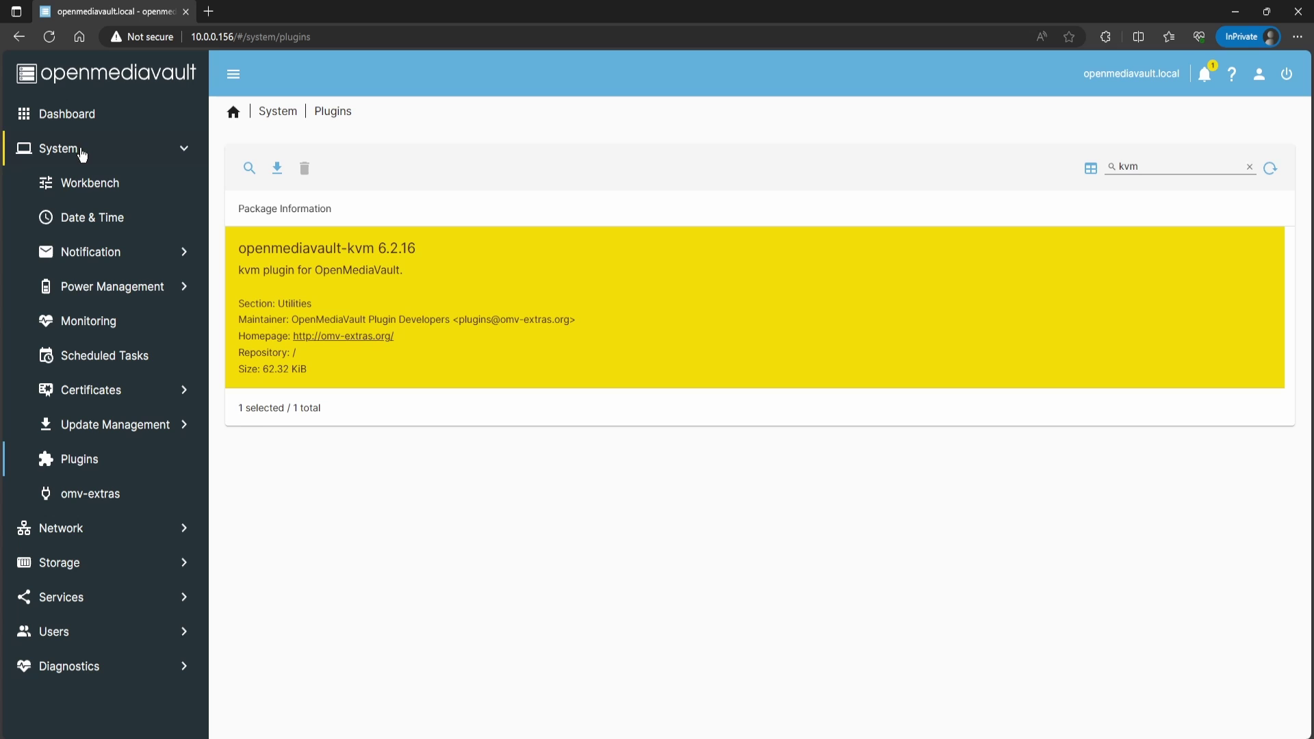
# Step: Turn on the Debian backports repository on the omv-extras page
pyautogui.click(75, 499)
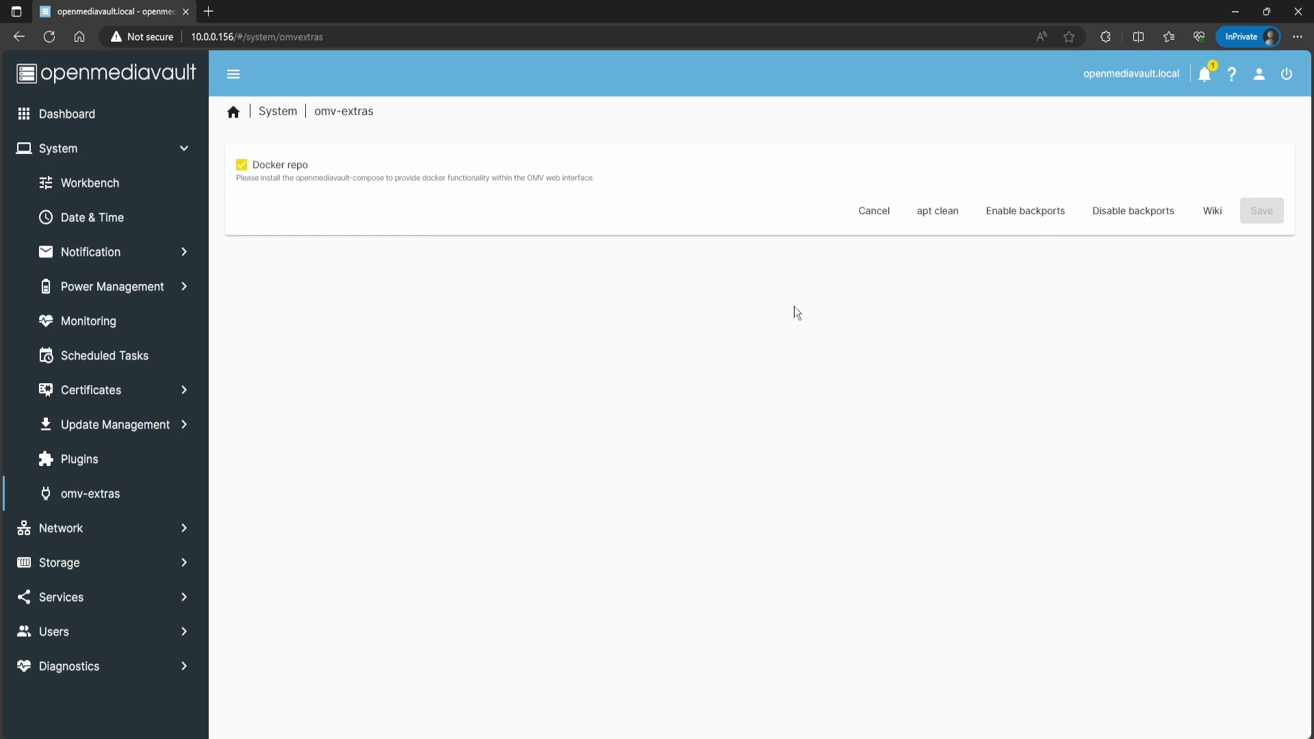
pyautogui.click(1009, 213)
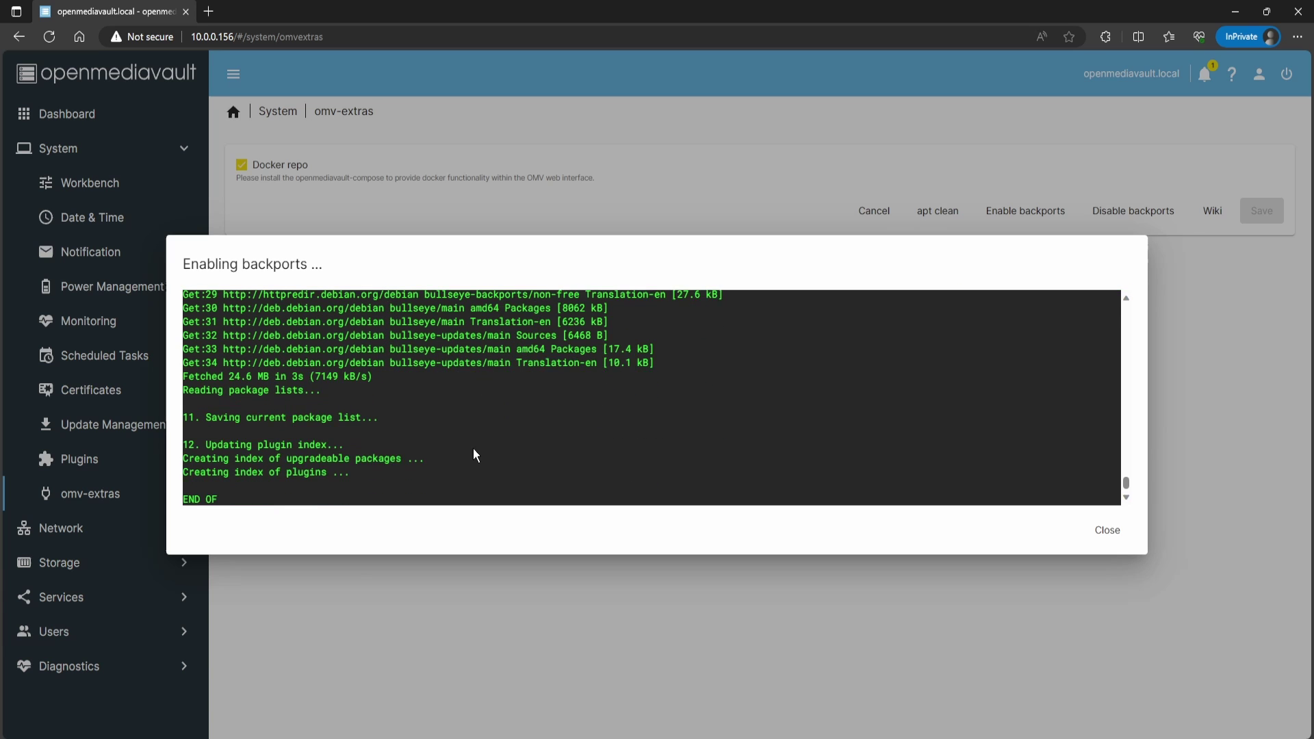
# Step: Search plugins for 'kvm' and reinstall openmediavault-kvm, confirming the installation
pyautogui.click(1108, 533)
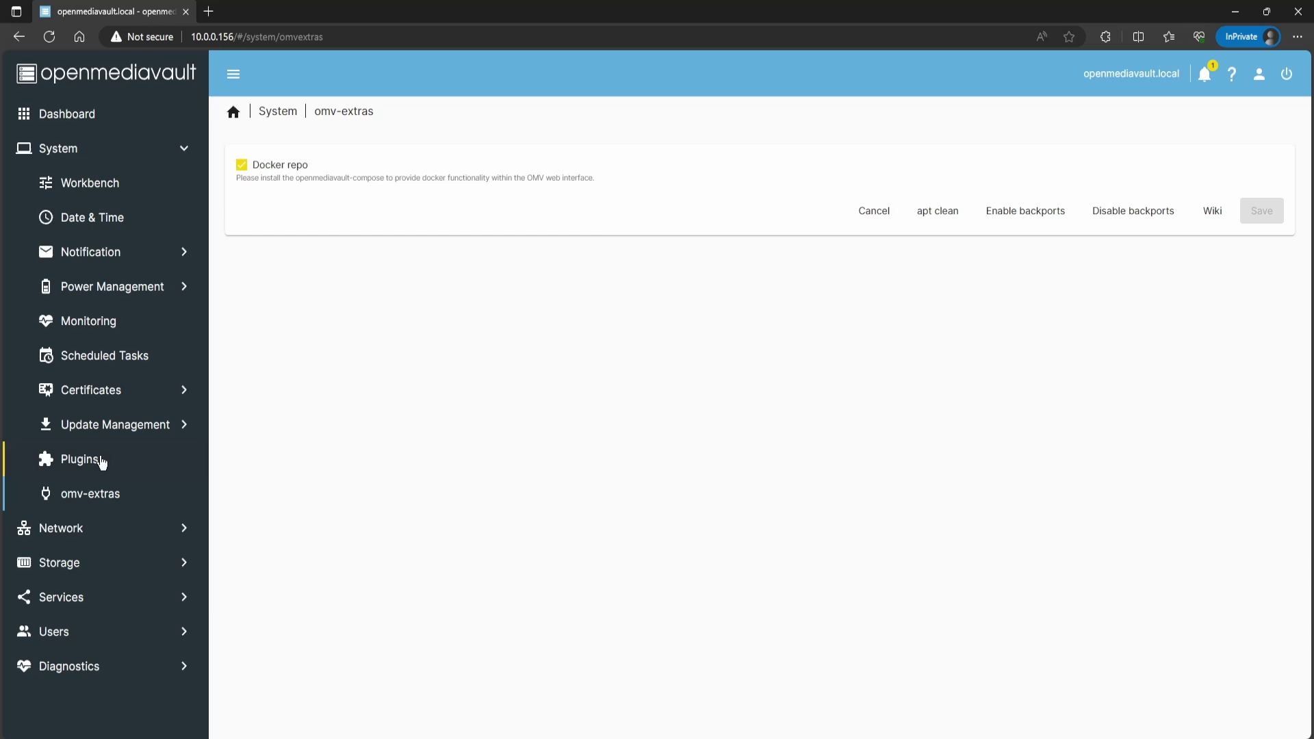
pyautogui.click(113, 474)
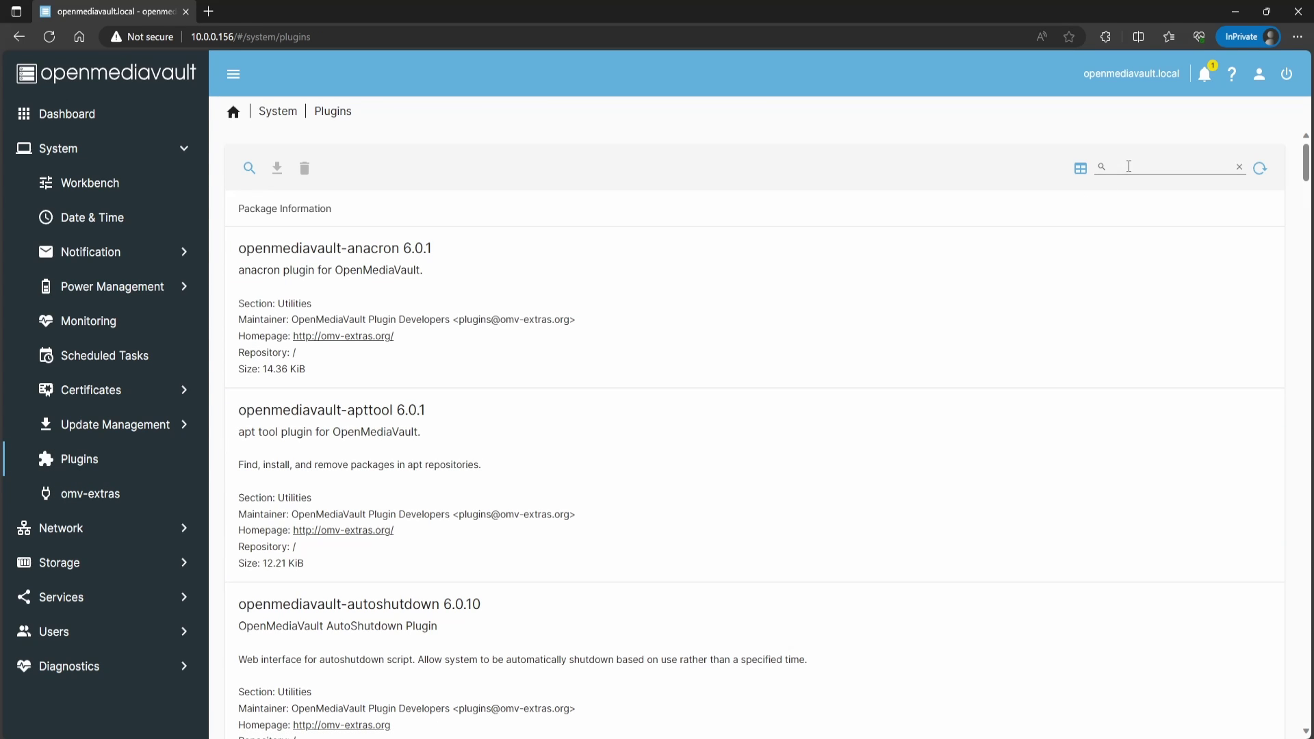
pyautogui.click(1129, 167)
pyautogui.write('kvm')
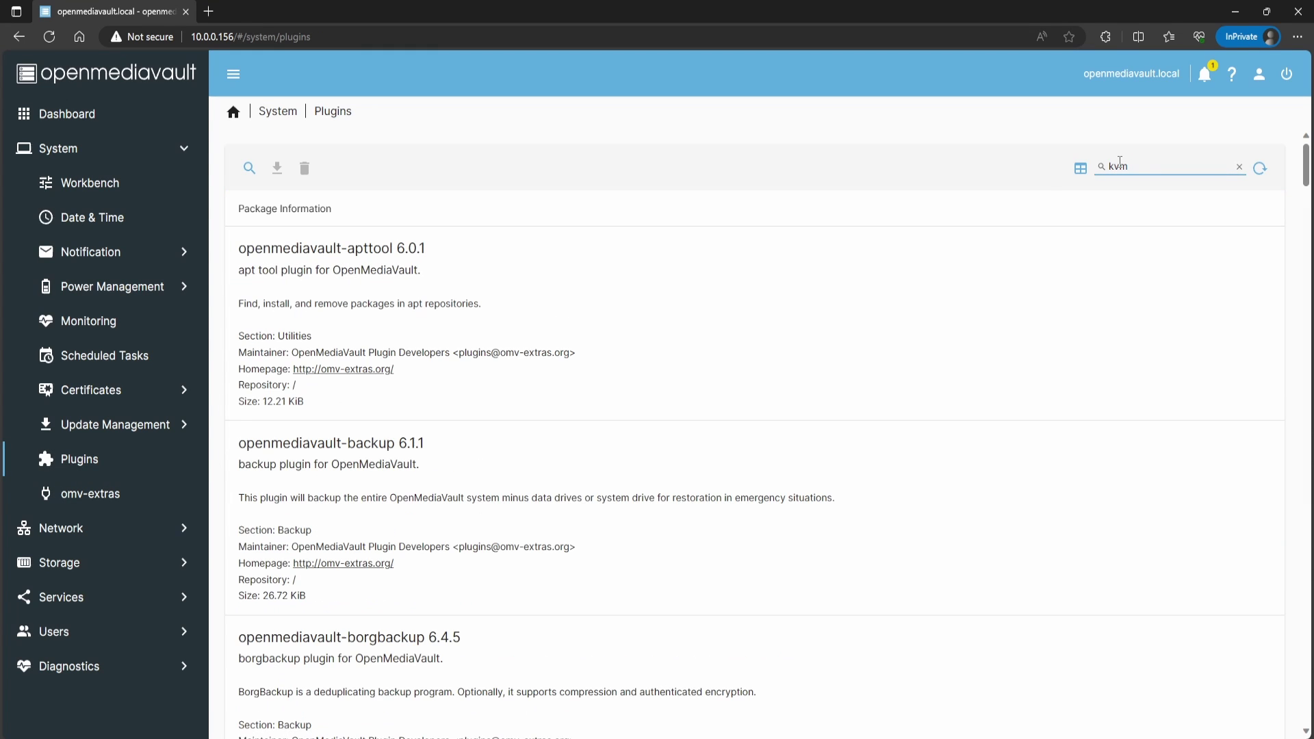
pyautogui.click(416, 331)
pyautogui.click(277, 168)
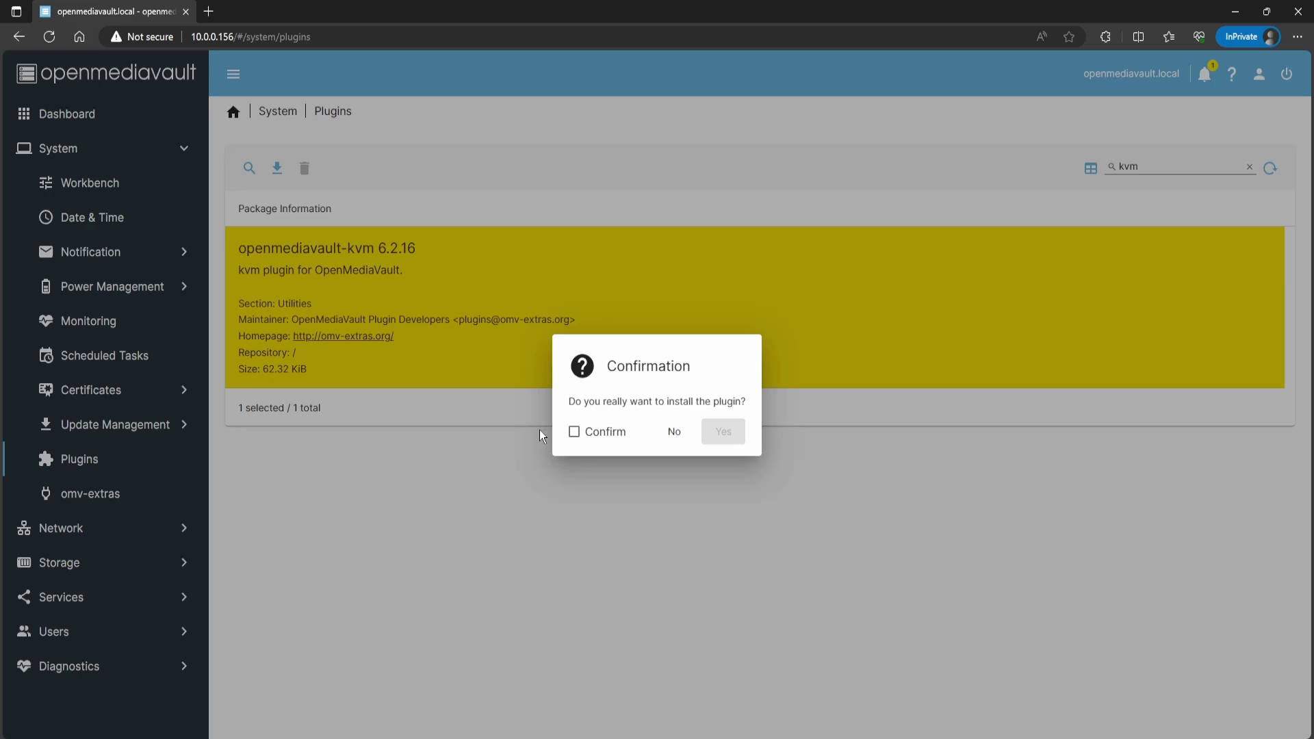
pyautogui.click(574, 431)
pyautogui.click(722, 434)
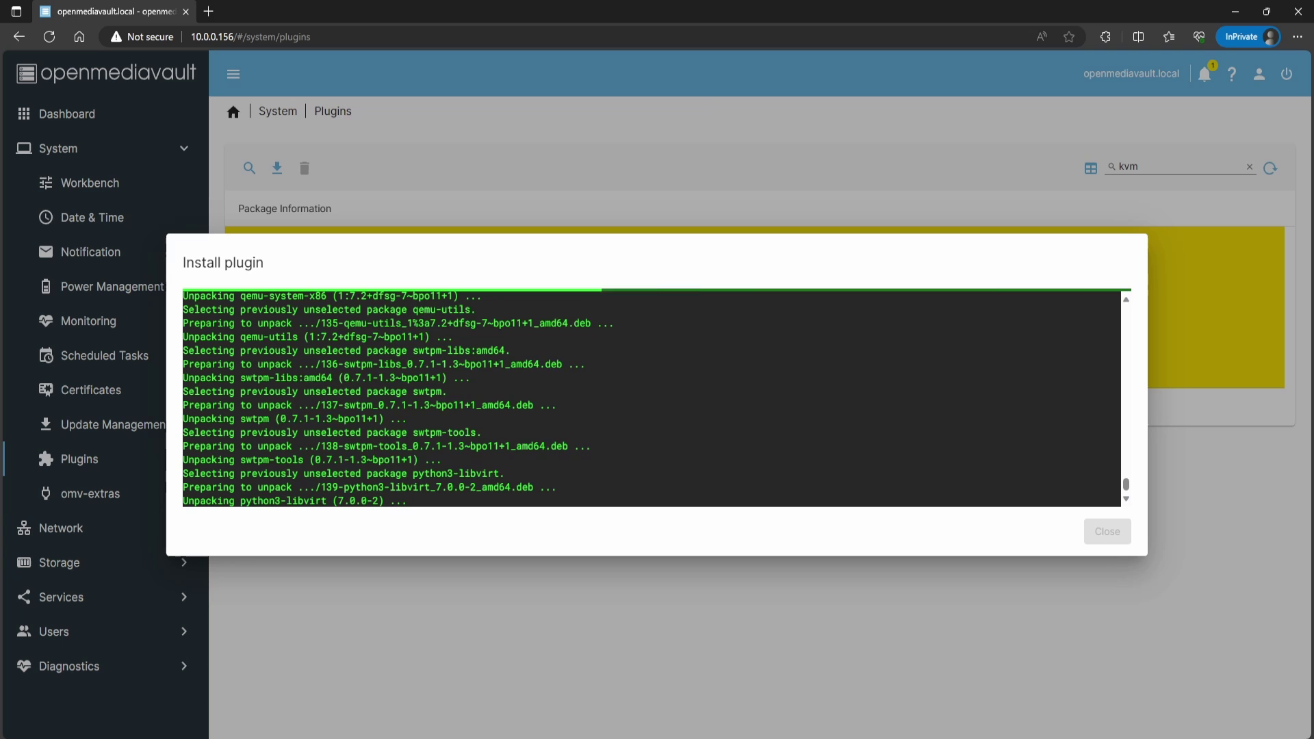
pyautogui.hotkey('alt', 'Tab')
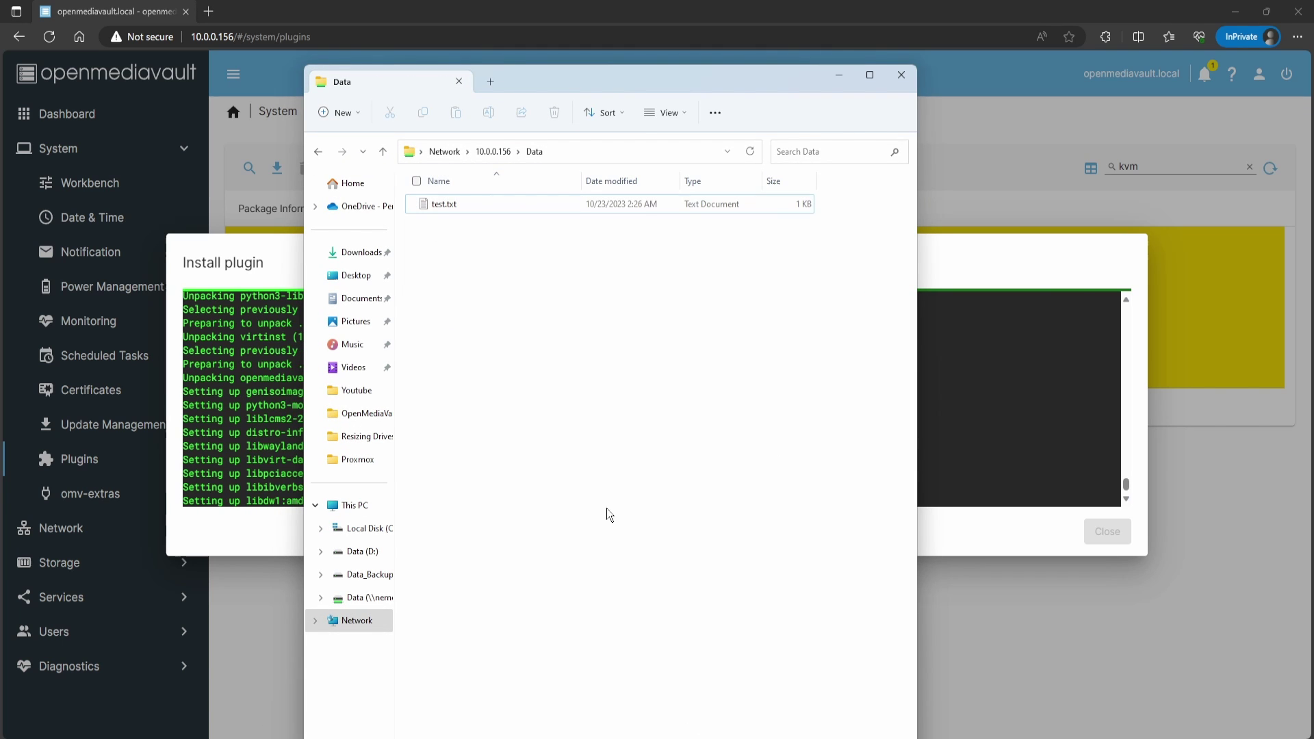
# Step: Navigate Explorer to the server \\10.0.0.156 and open the Data share
pyautogui.moveTo(618, 92); pyautogui.dragTo(617, 72)
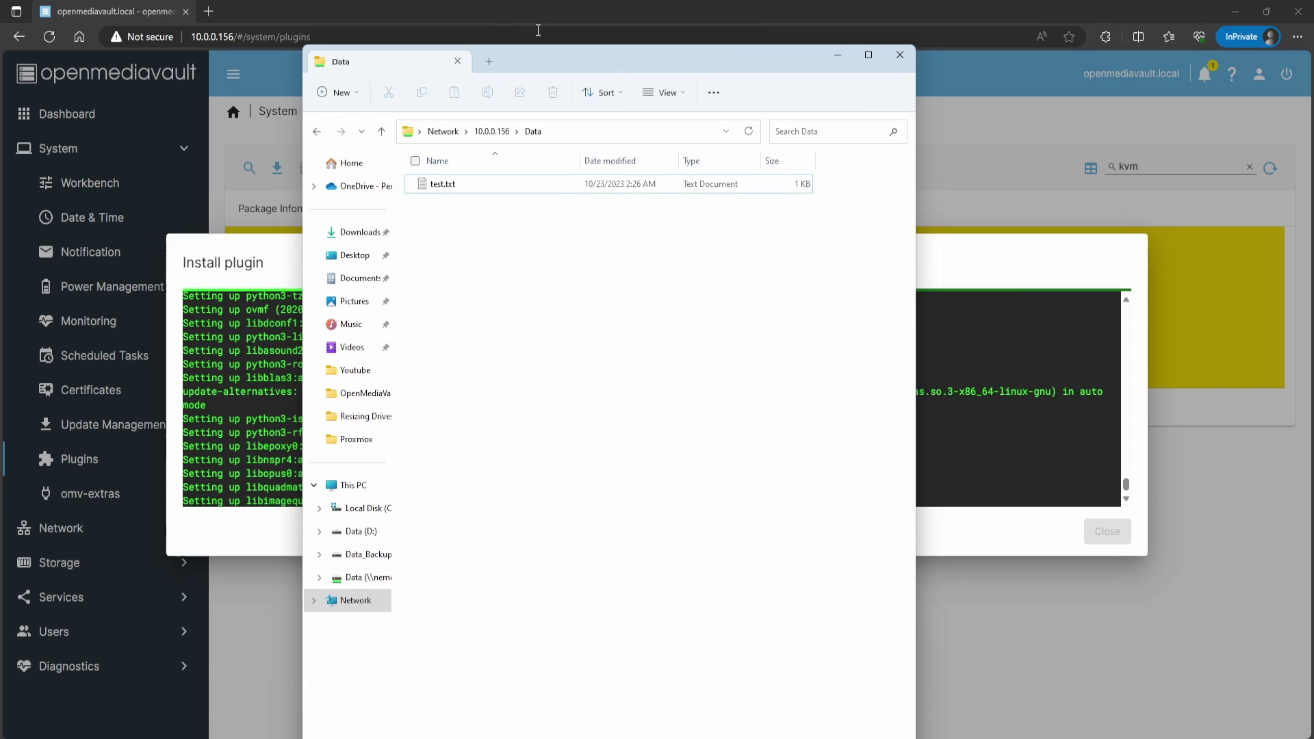
pyautogui.moveTo(538, 67); pyautogui.dragTo(567, 130)
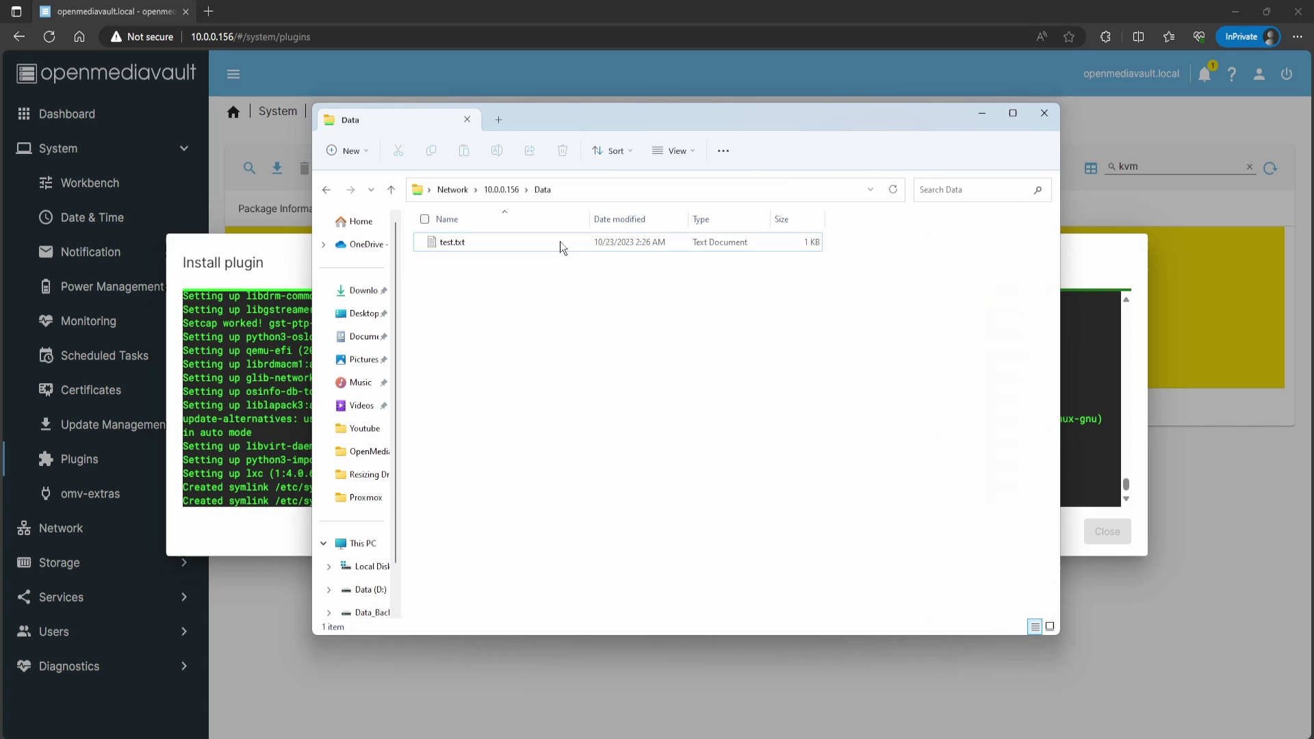
pyautogui.click(591, 190)
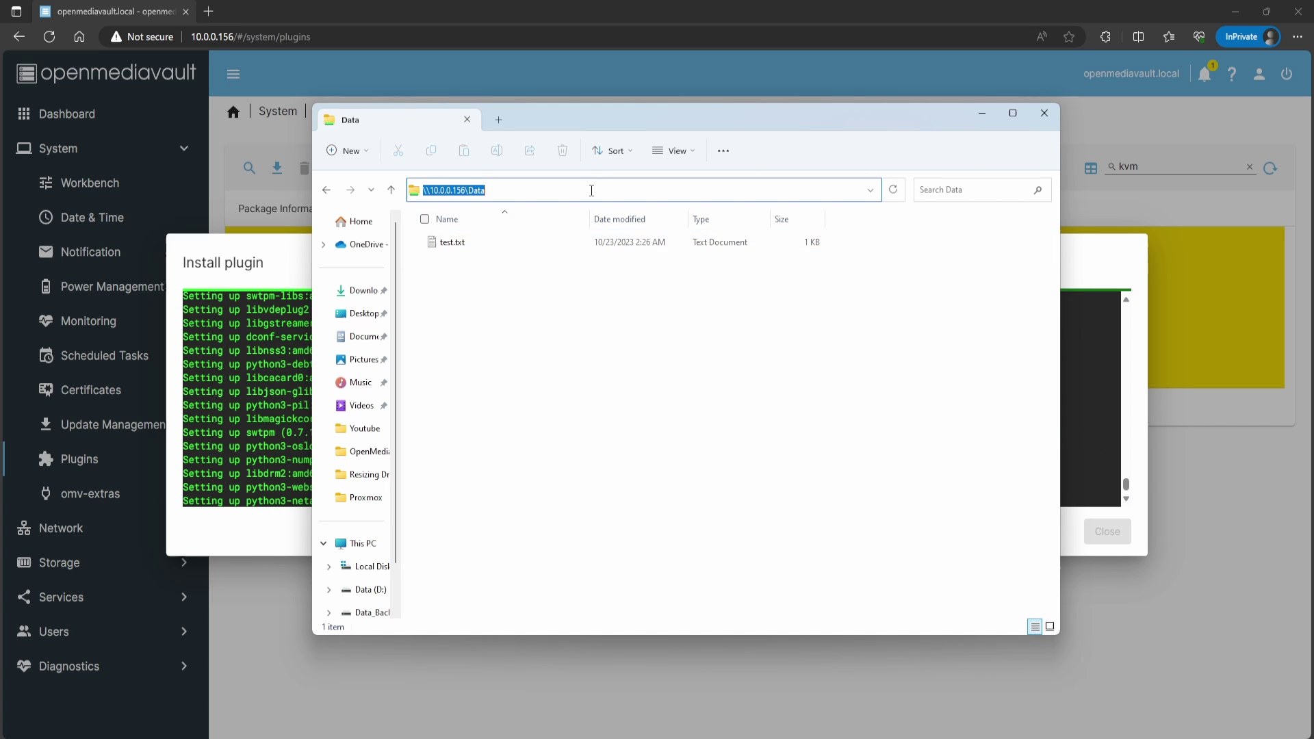
pyautogui.click(592, 190)
pyautogui.press('BackSpace')
pyautogui.press('BackSpace')
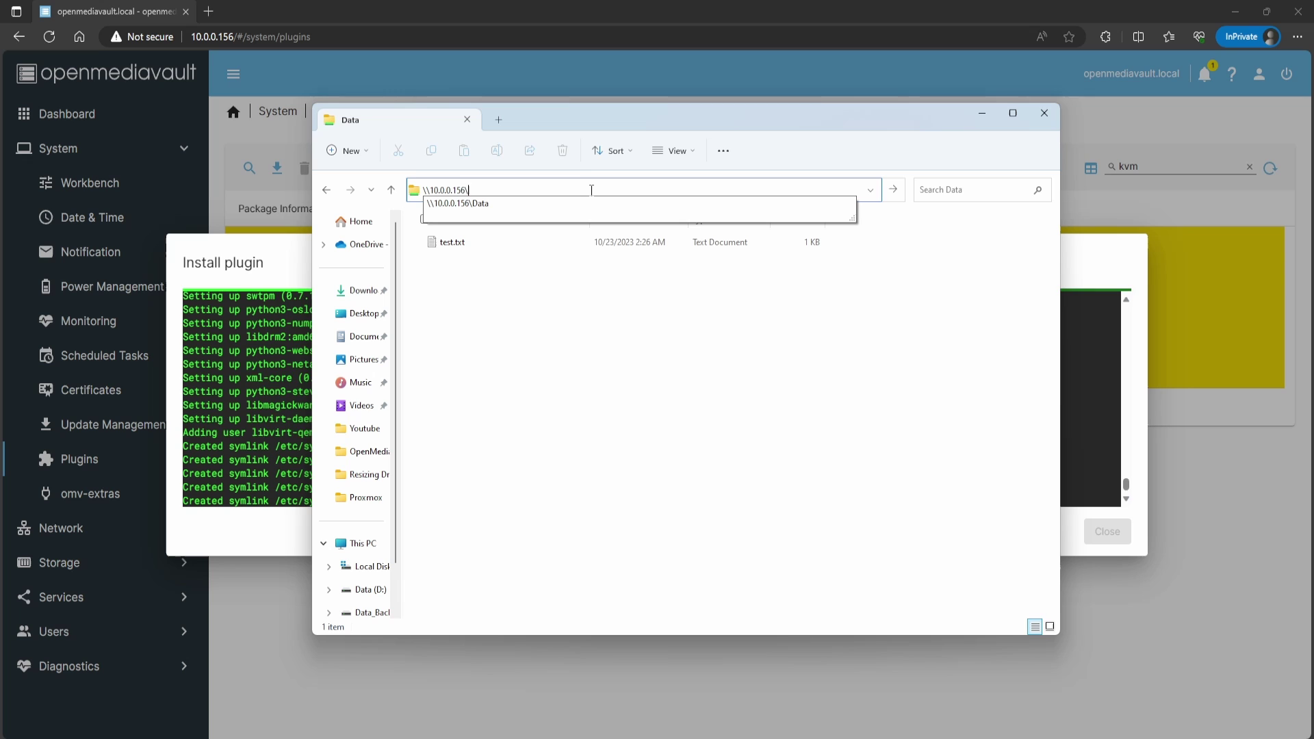
pyautogui.press('Return')
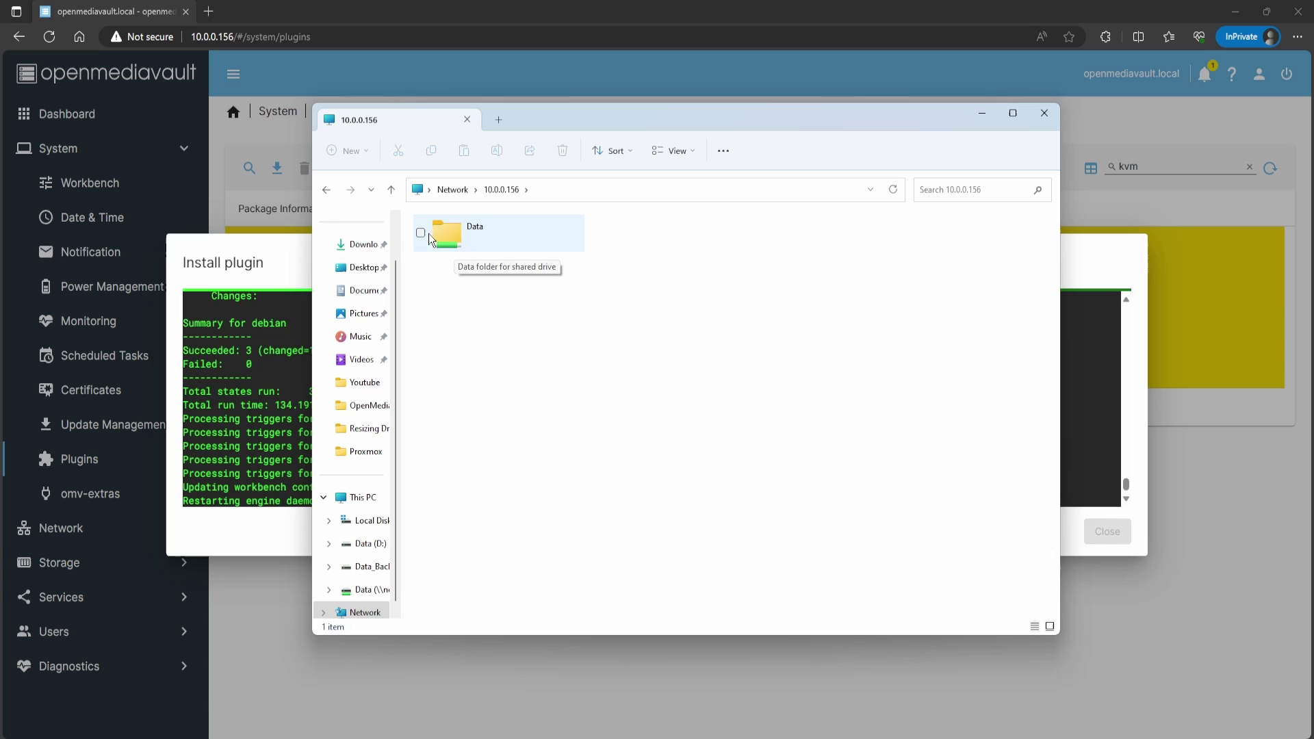
pyautogui.doubleClick(464, 245)
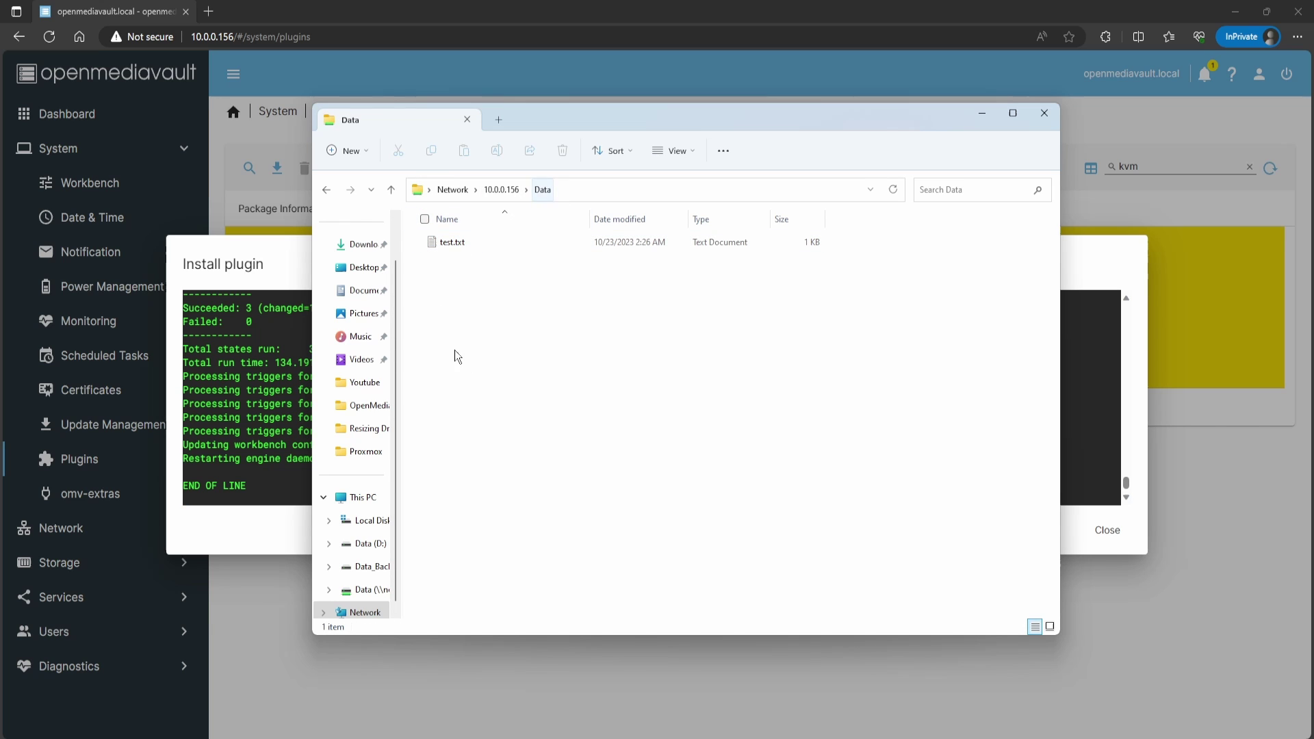
# Step: Create a new folder named 'vm-storage' in the Data share
pyautogui.rightClick(486, 335)
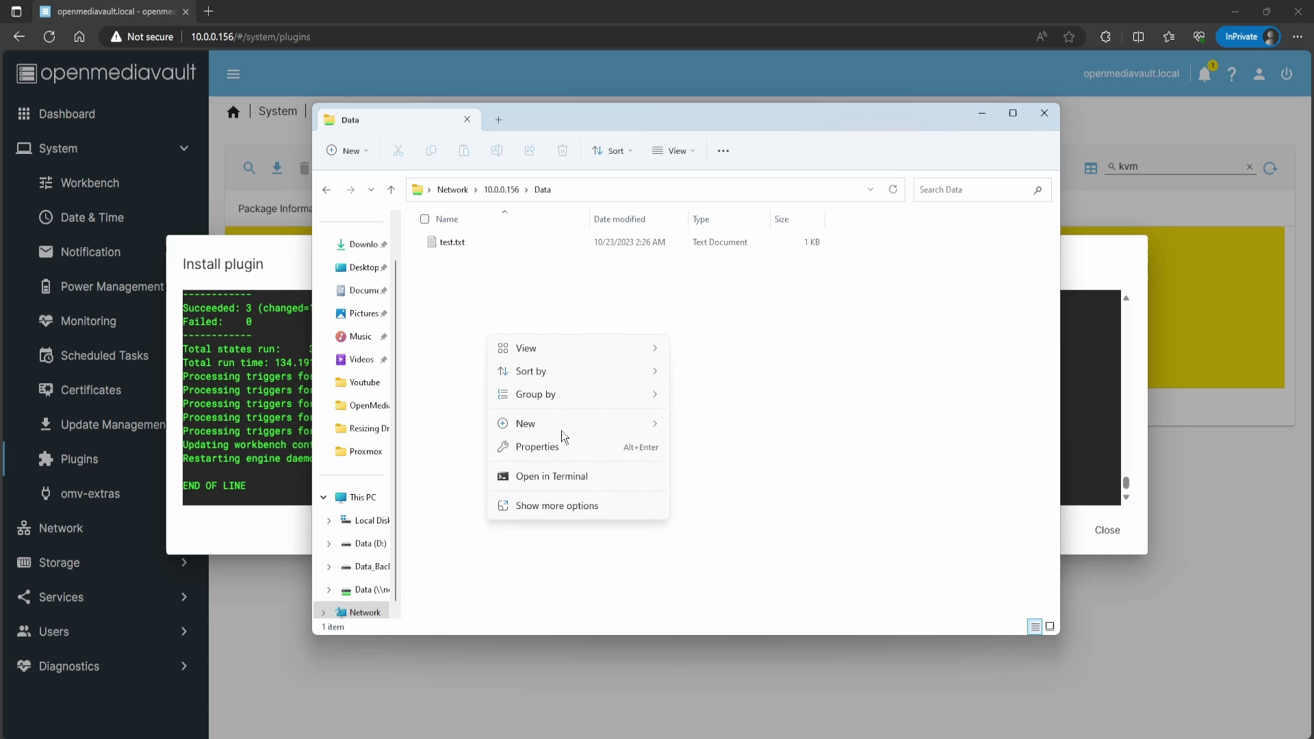
pyautogui.moveTo(626, 424)
pyautogui.click(724, 430)
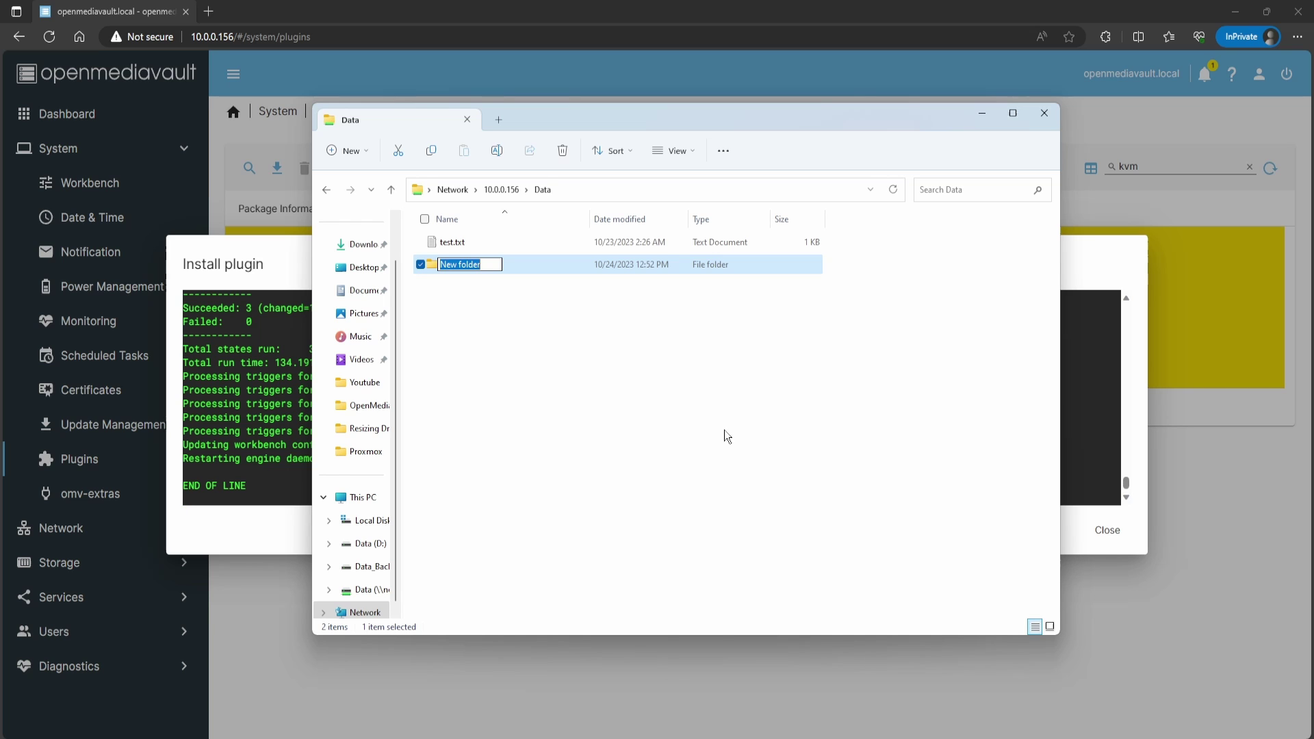
pyautogui.write('vm-storage')
pyautogui.press('Return')
pyautogui.press('Return')
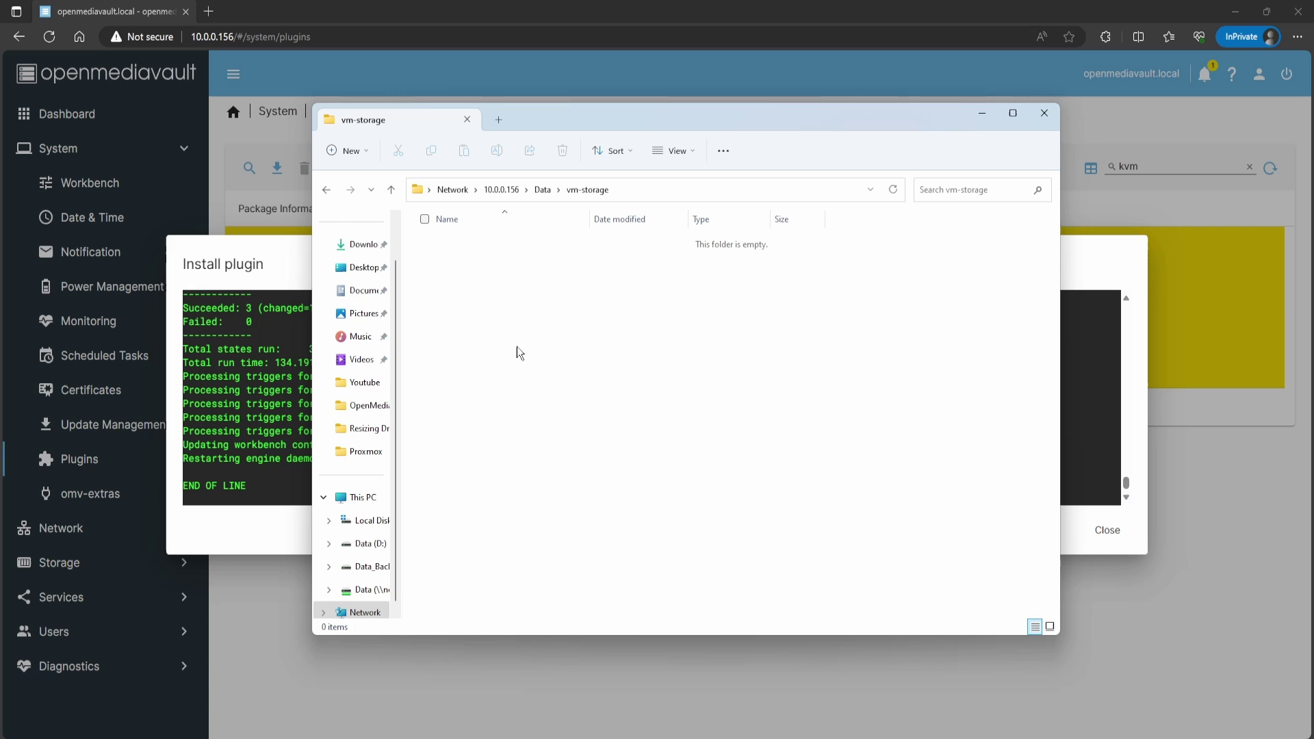
# Step: Create an 'ISOs' folder inside vm-storage, then close Explorer and the install output
pyautogui.rightClick(516, 346)
pyautogui.moveTo(570, 457)
pyautogui.click(741, 463)
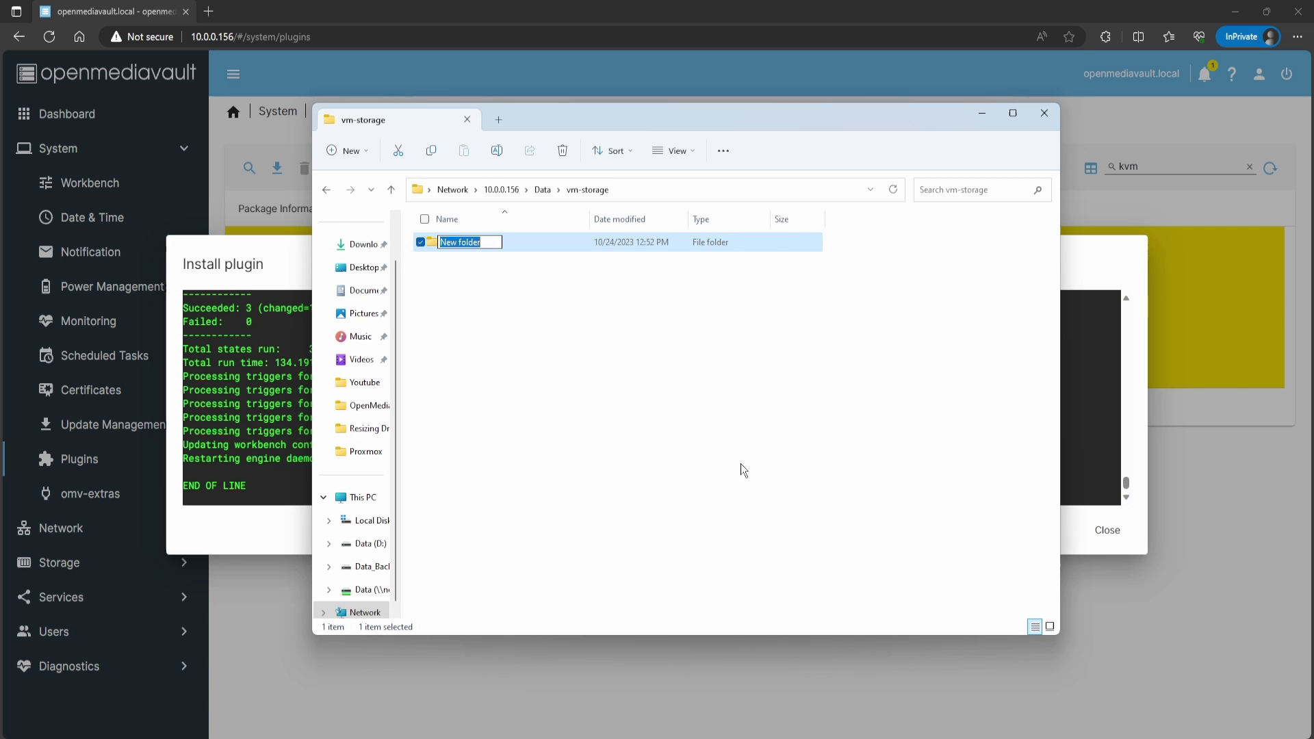
pyautogui.write('ISOs')
pyautogui.press('Return')
pyautogui.click(547, 193)
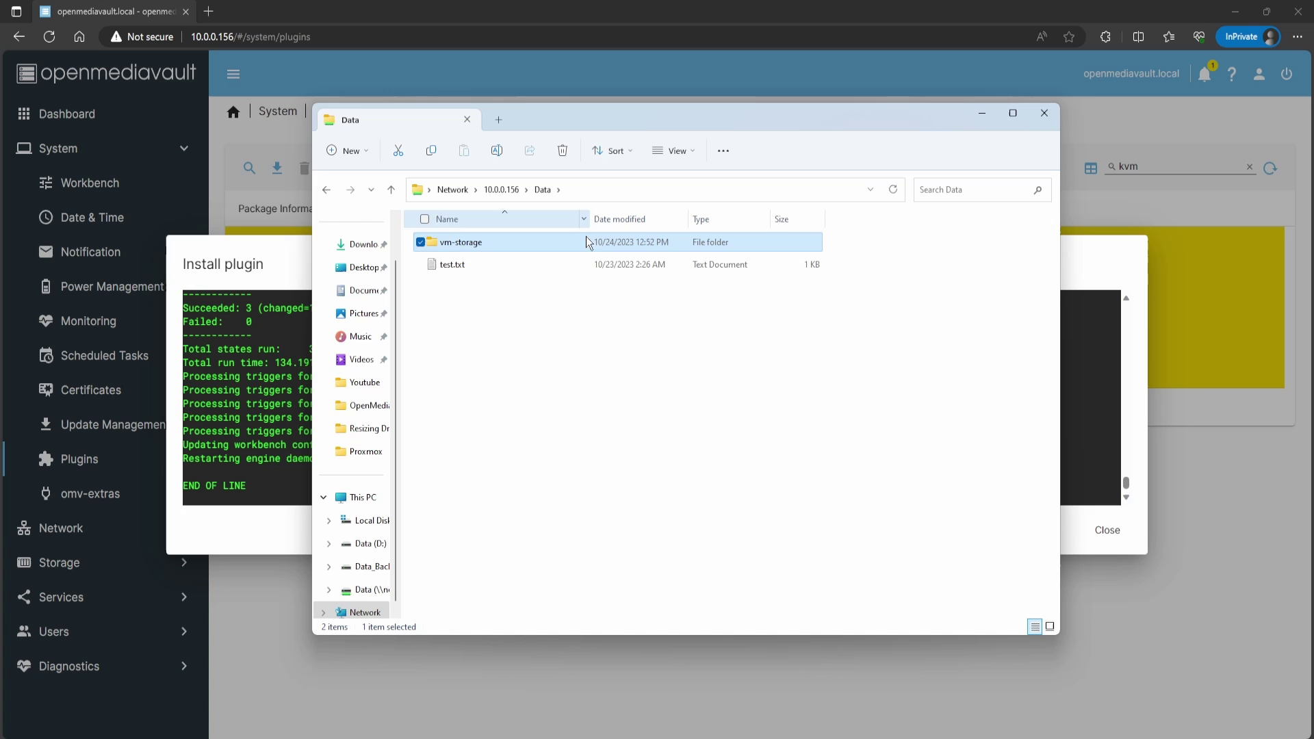
pyautogui.hotkey('alt', 'F4')
pyautogui.click(1104, 532)
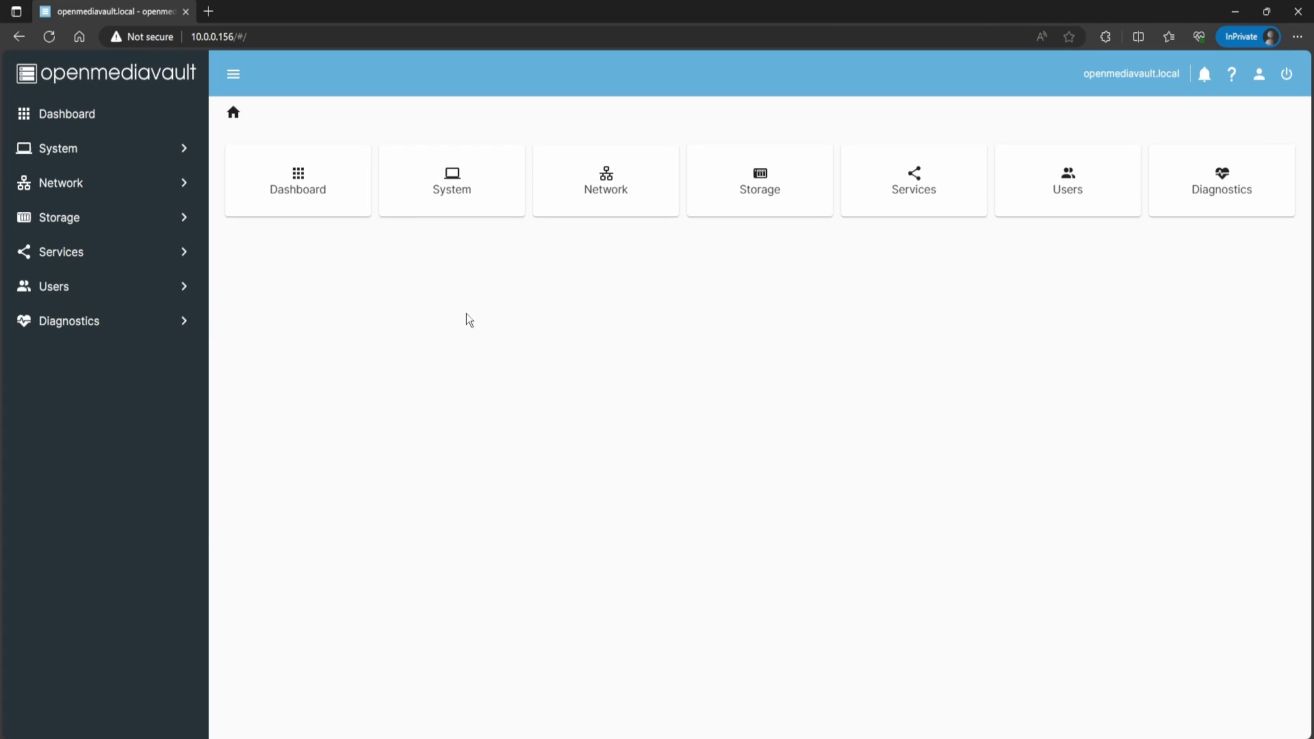
# Step: Under Services > KVM > Pools, delete the ISOs and vm-storage pools
pyautogui.click(55, 257)
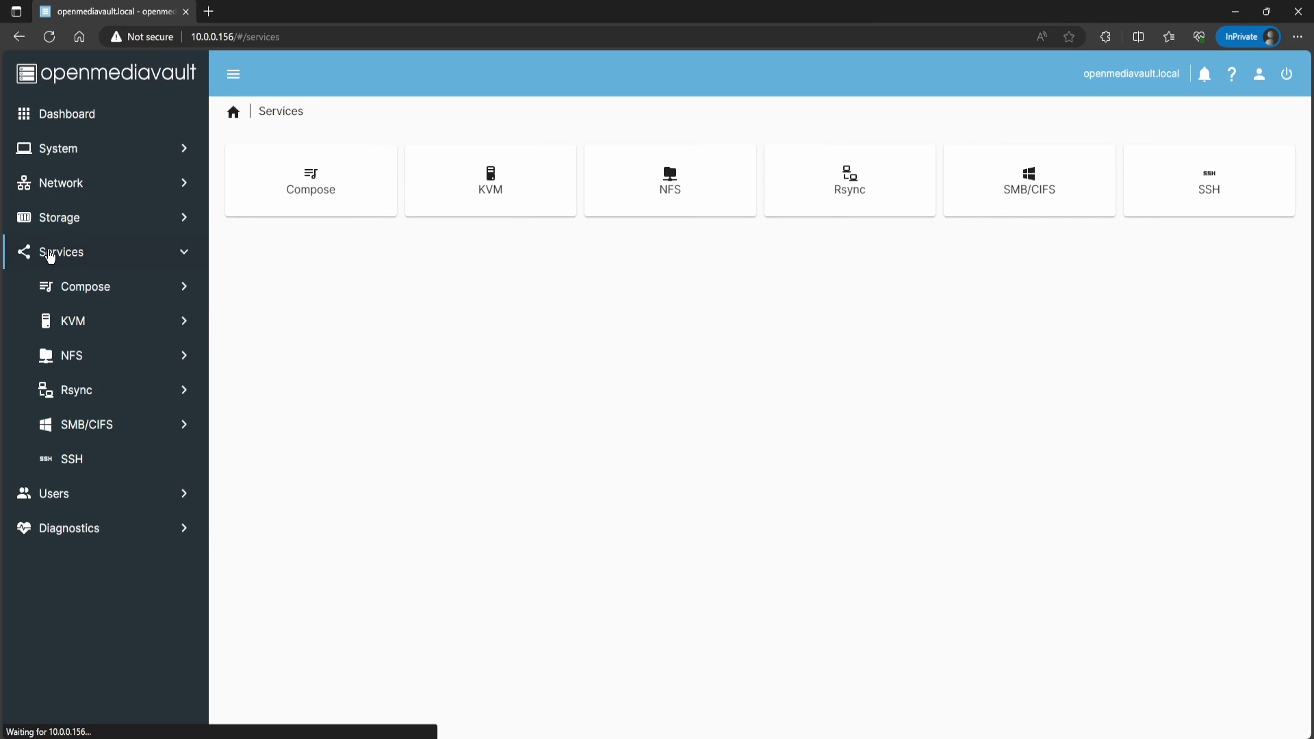
pyautogui.click(74, 321)
pyautogui.click(264, 200)
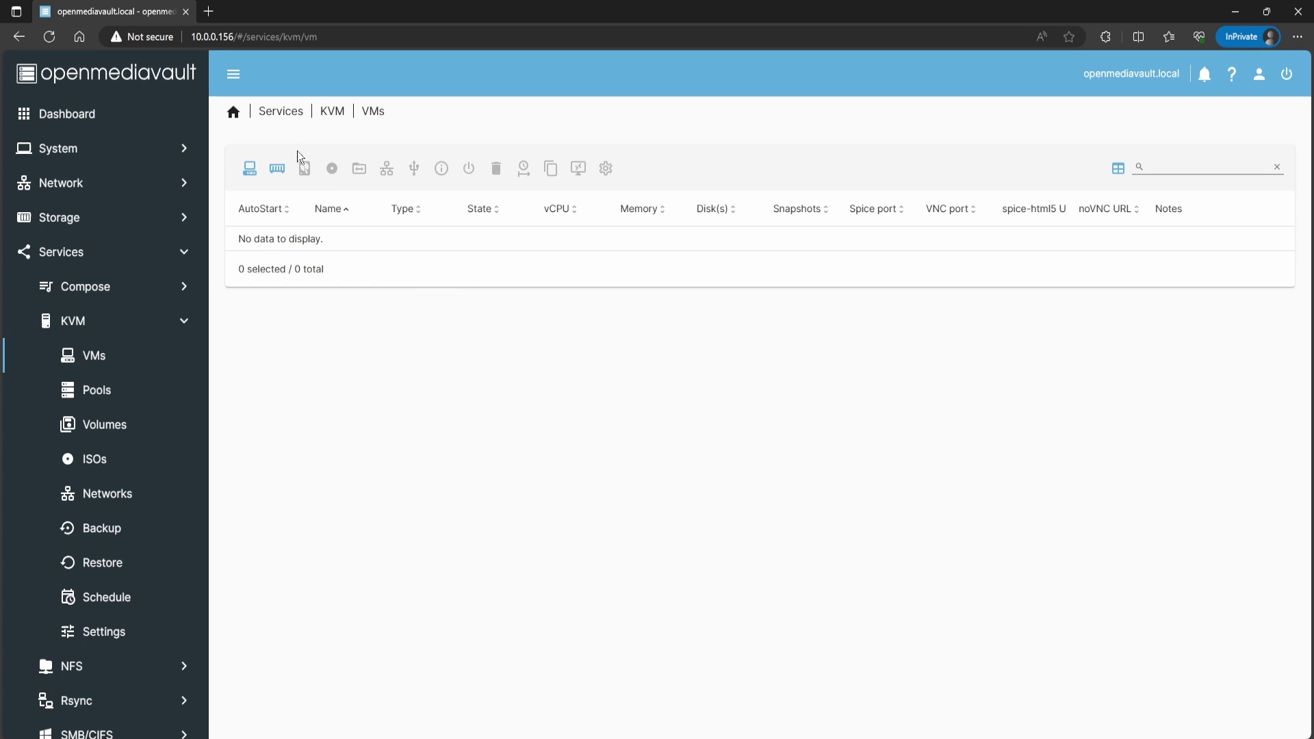
pyautogui.click(332, 111)
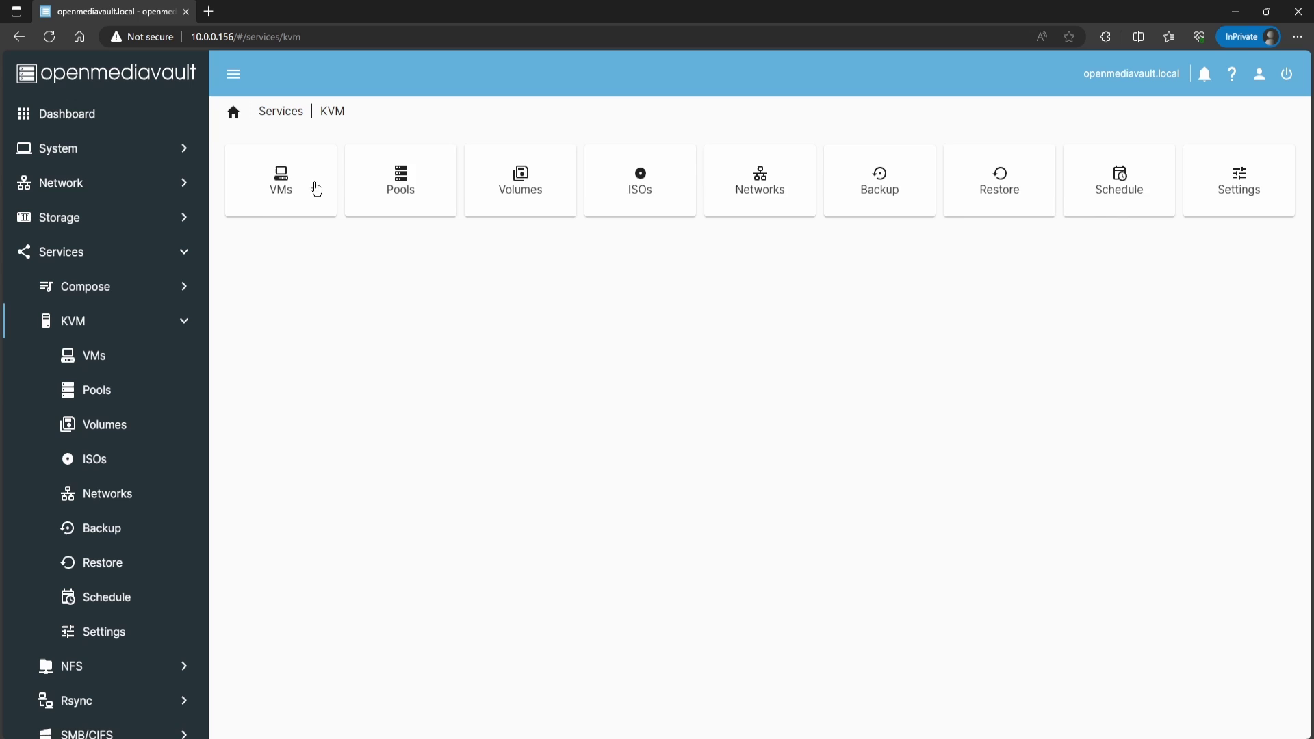
pyautogui.click(407, 198)
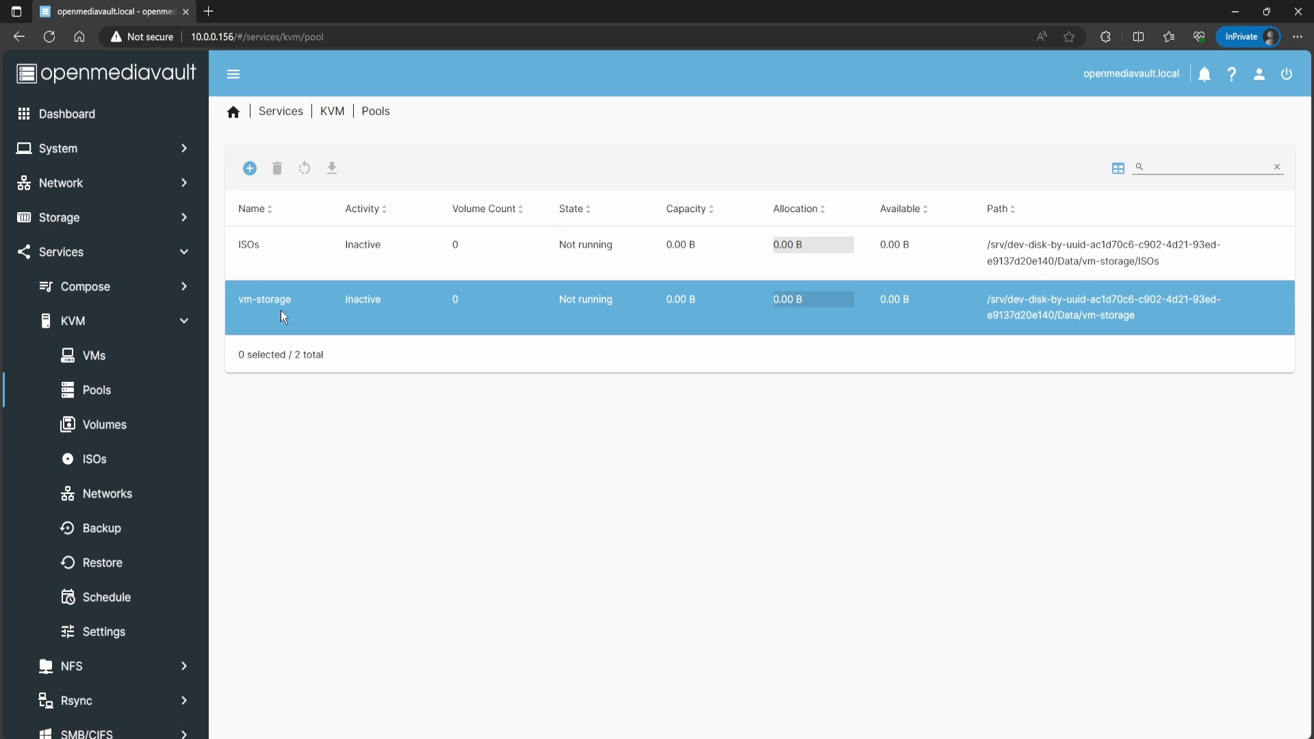
pyautogui.click(281, 250)
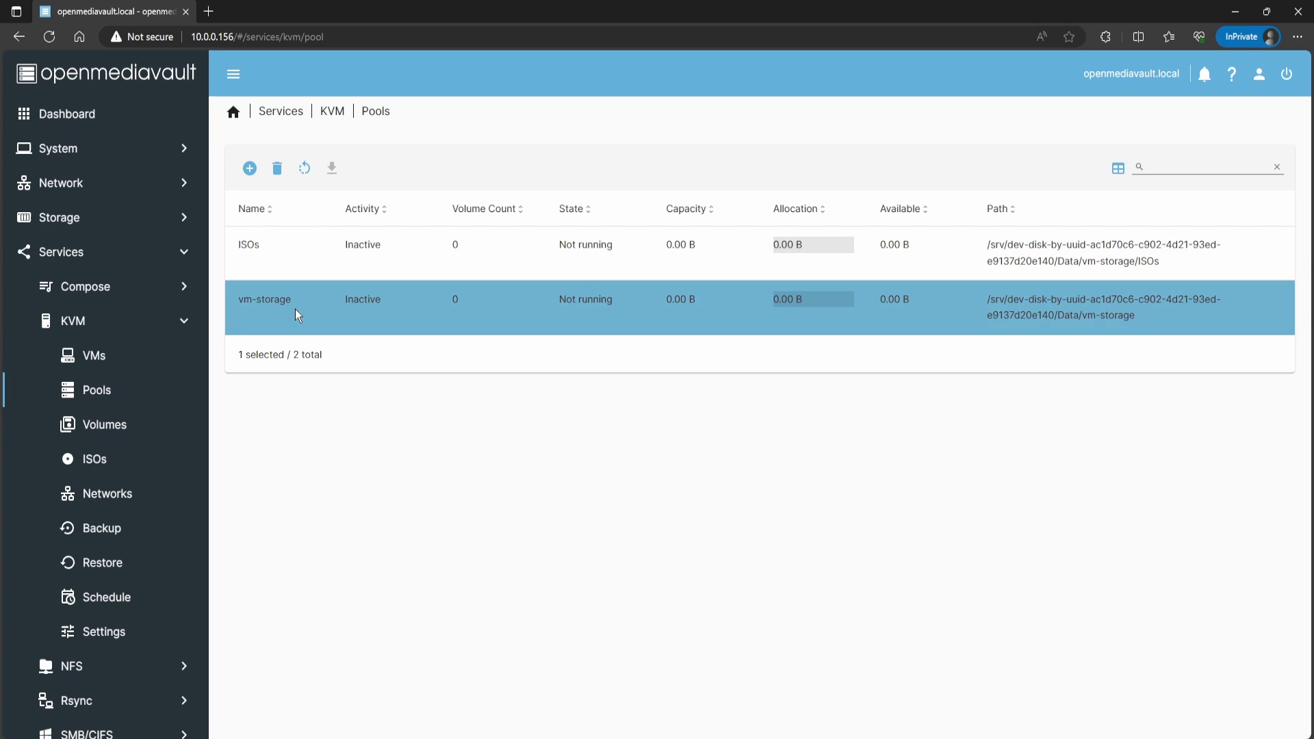
pyautogui.click(277, 168)
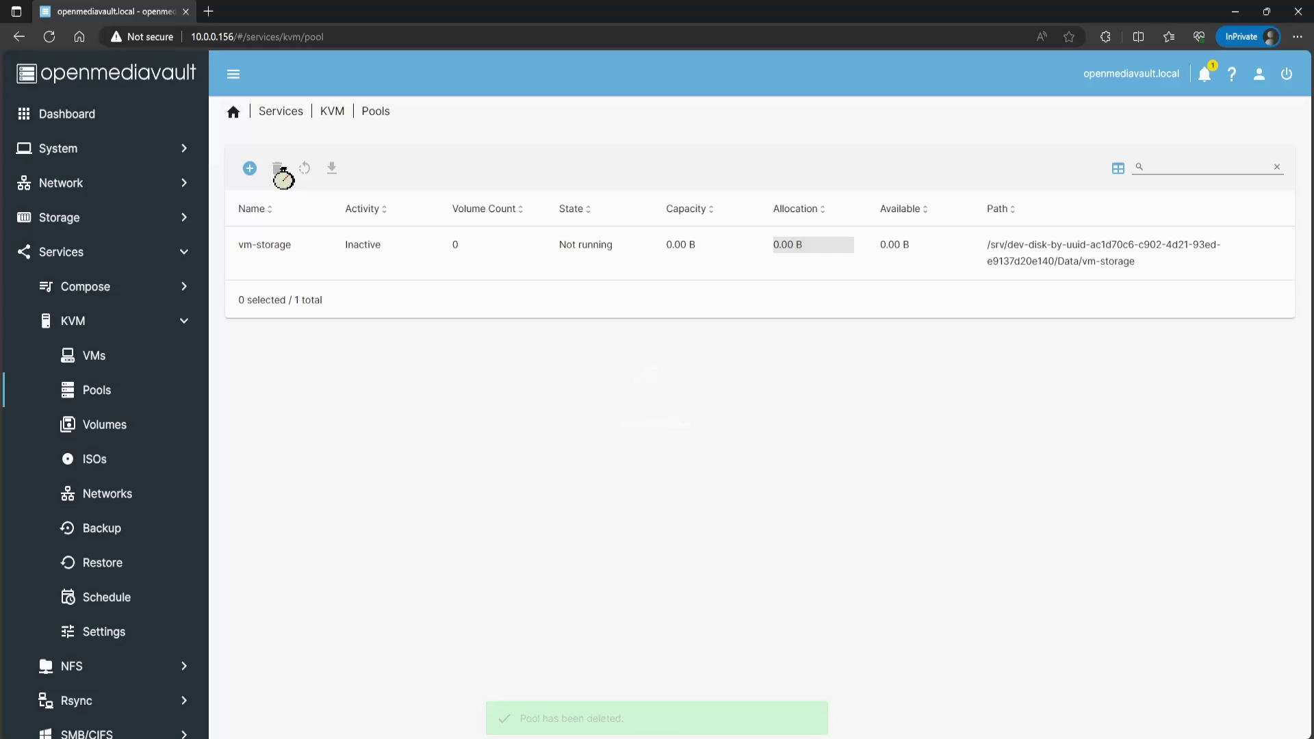
pyautogui.click(322, 267)
pyautogui.click(277, 168)
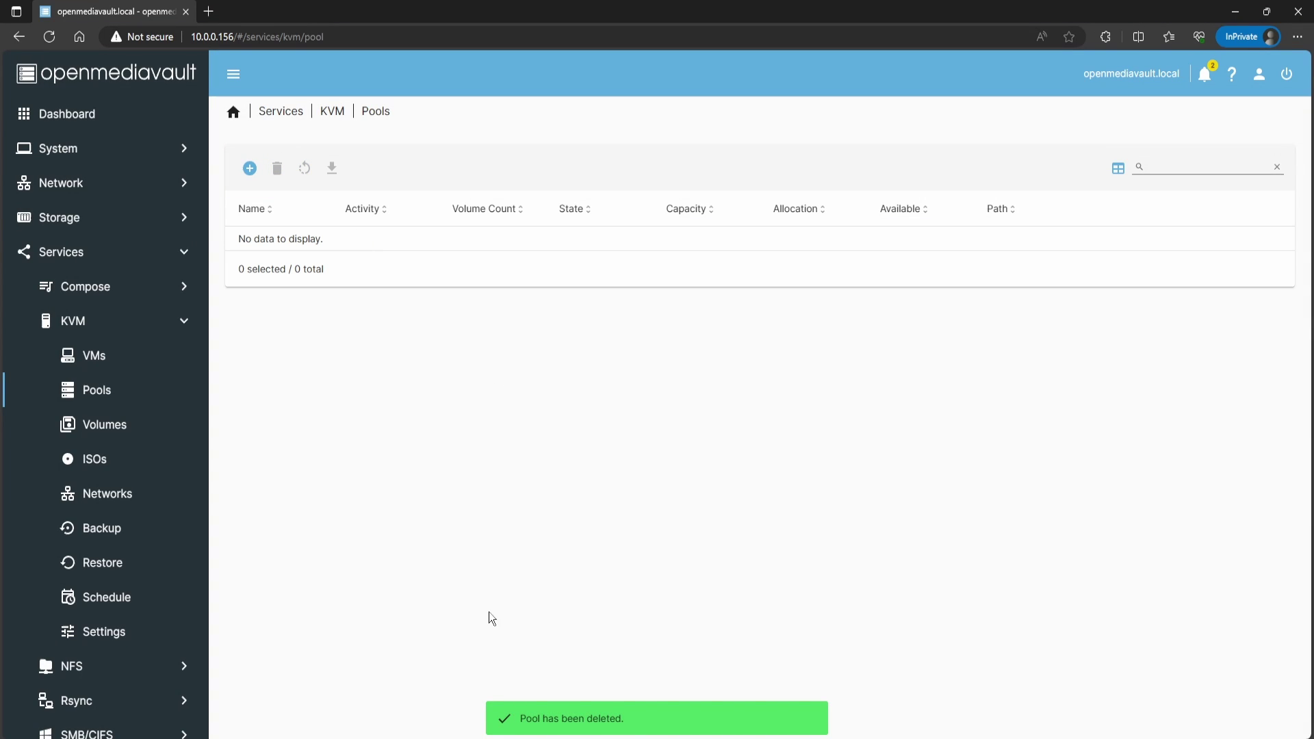
# Step: Add a vm-storage directory pool whose path is srv > data disk > Data/vm-storage
pyautogui.click(250, 171)
pyautogui.click(380, 348)
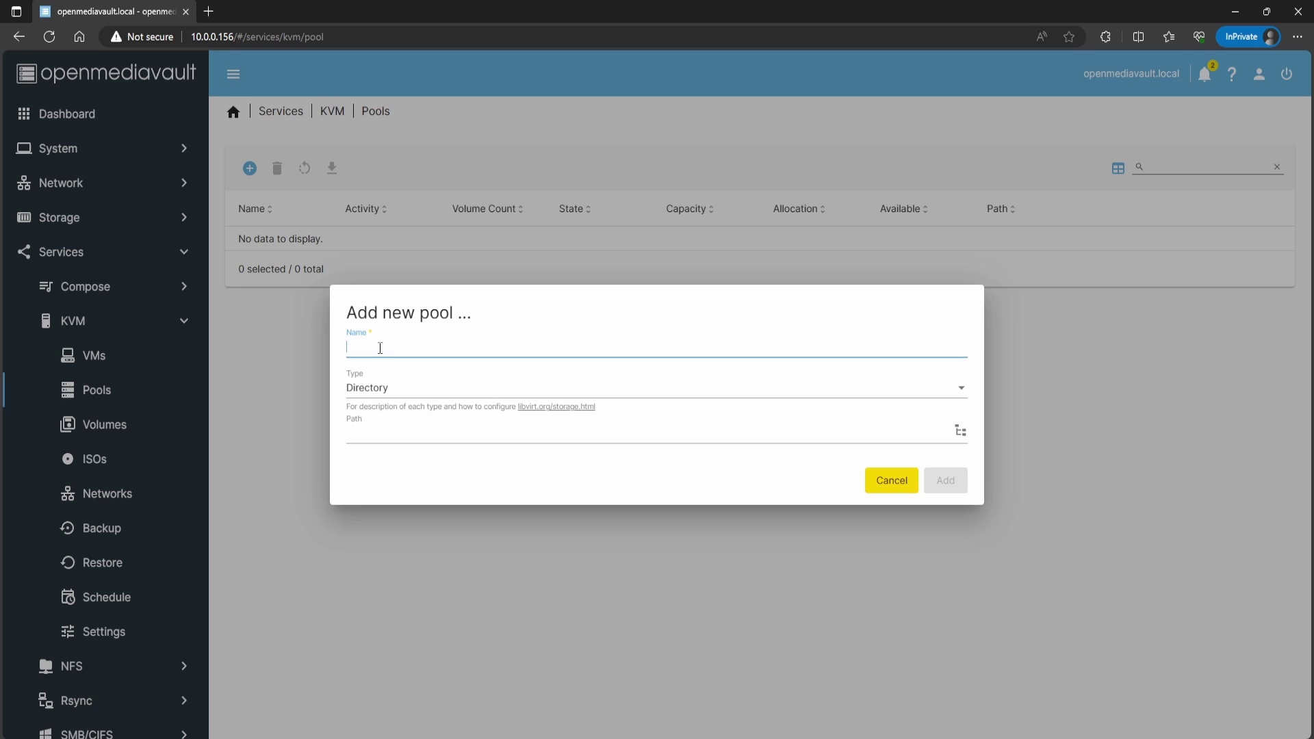
pyautogui.write('vm-storage')
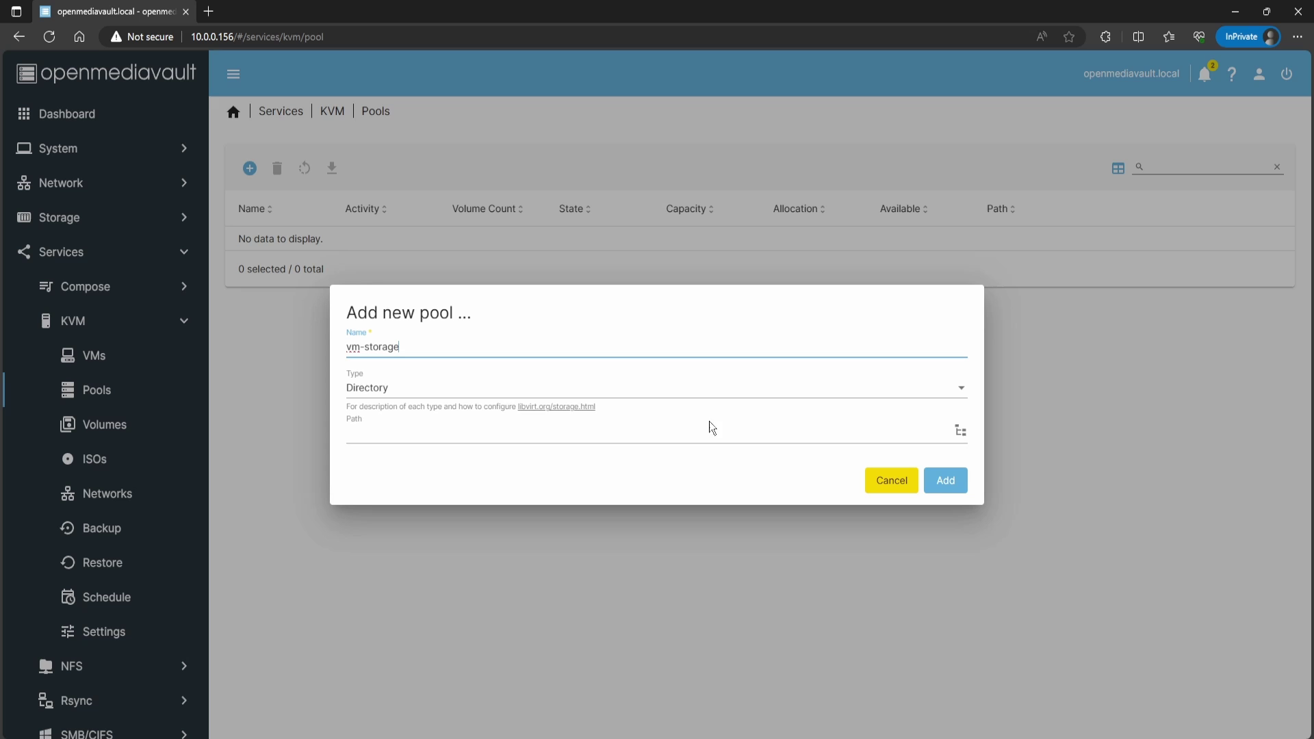
pyautogui.click(959, 432)
pyautogui.scroll(-2, 494, 341)
pyautogui.scroll(-6, 494, 340)
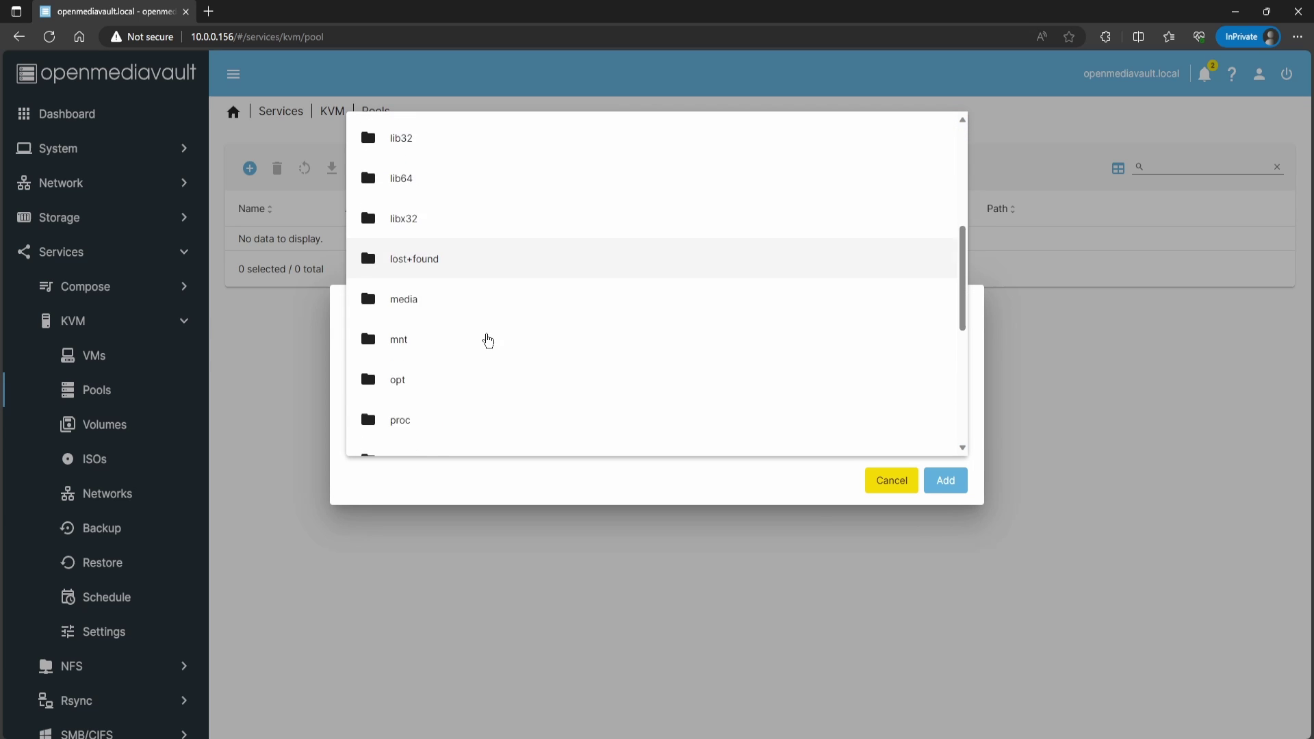
pyautogui.click(403, 351)
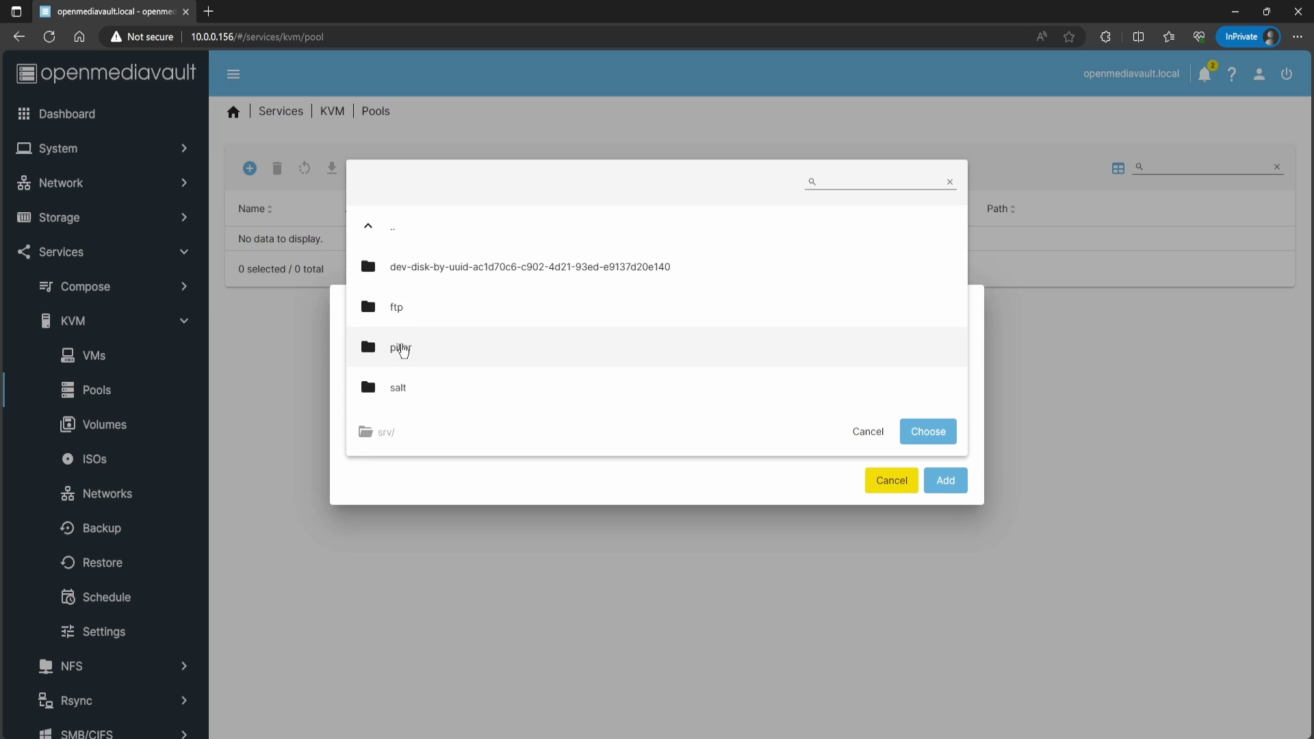
pyautogui.click(417, 272)
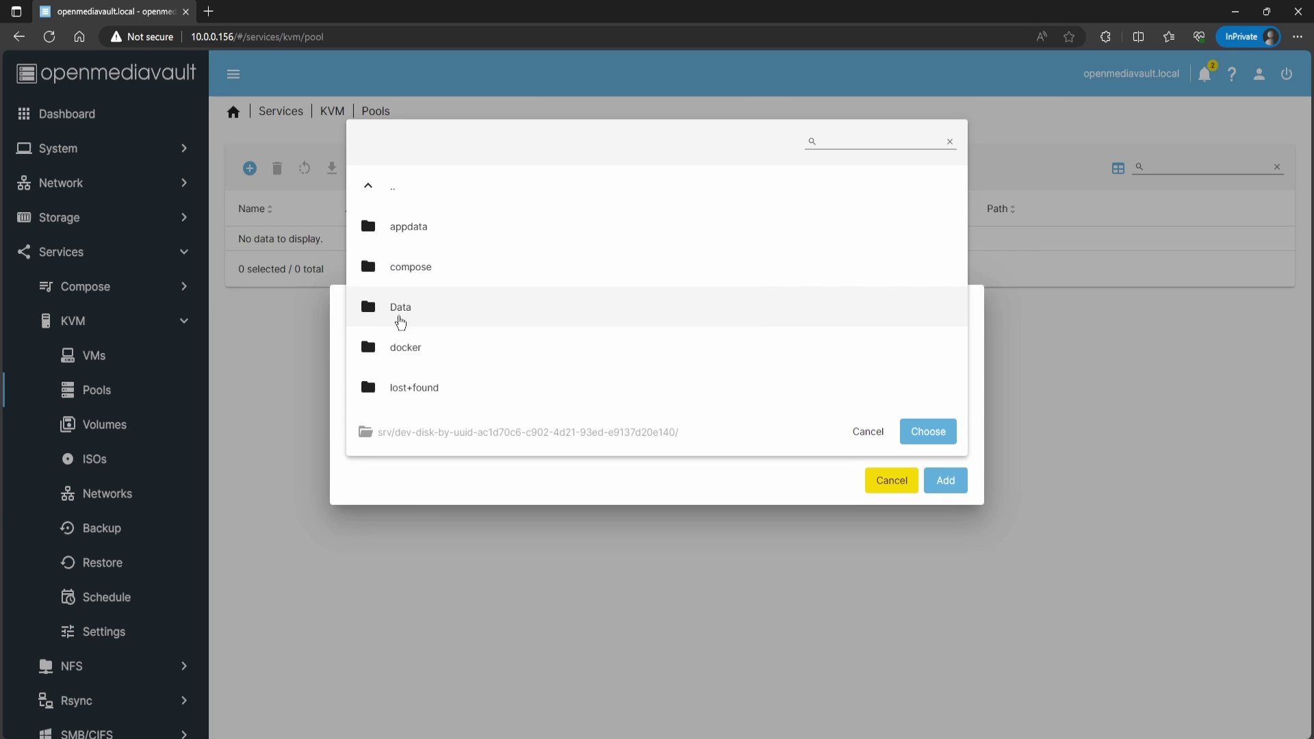
pyautogui.click(400, 318)
pyautogui.click(404, 390)
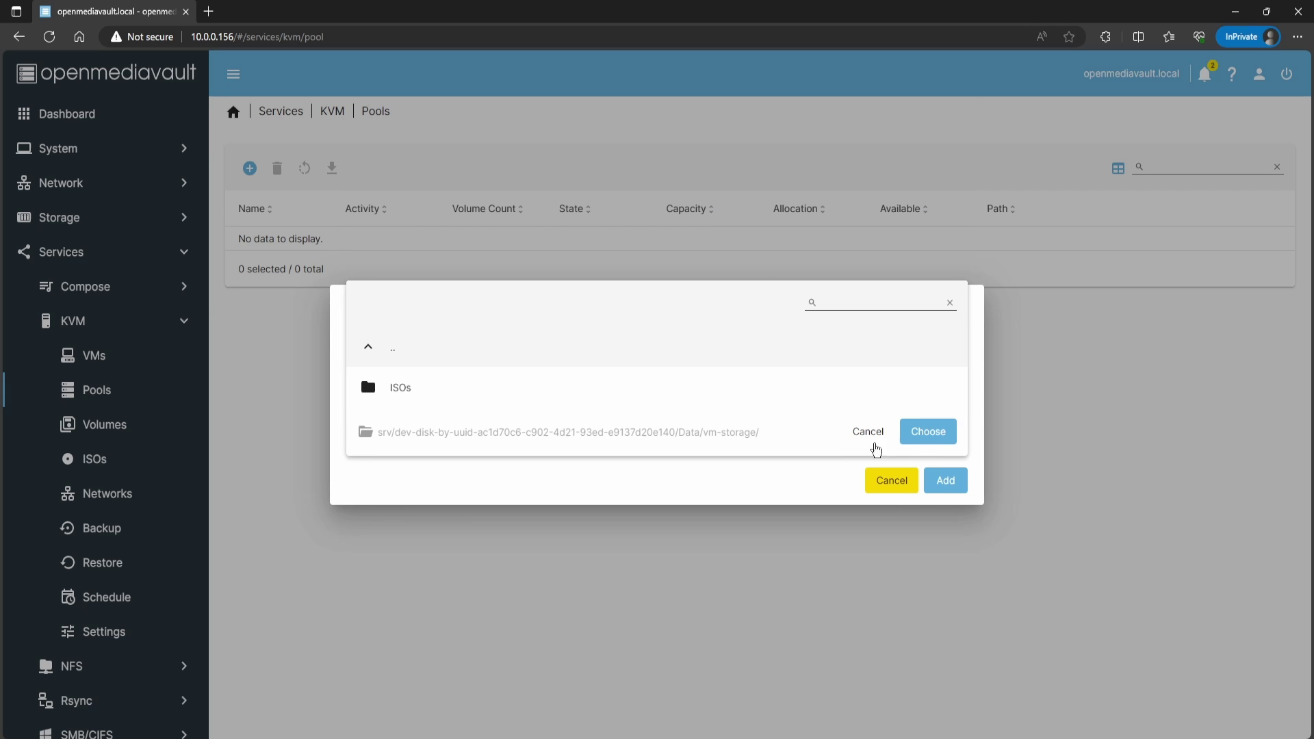
pyautogui.click(926, 444)
pyautogui.click(946, 482)
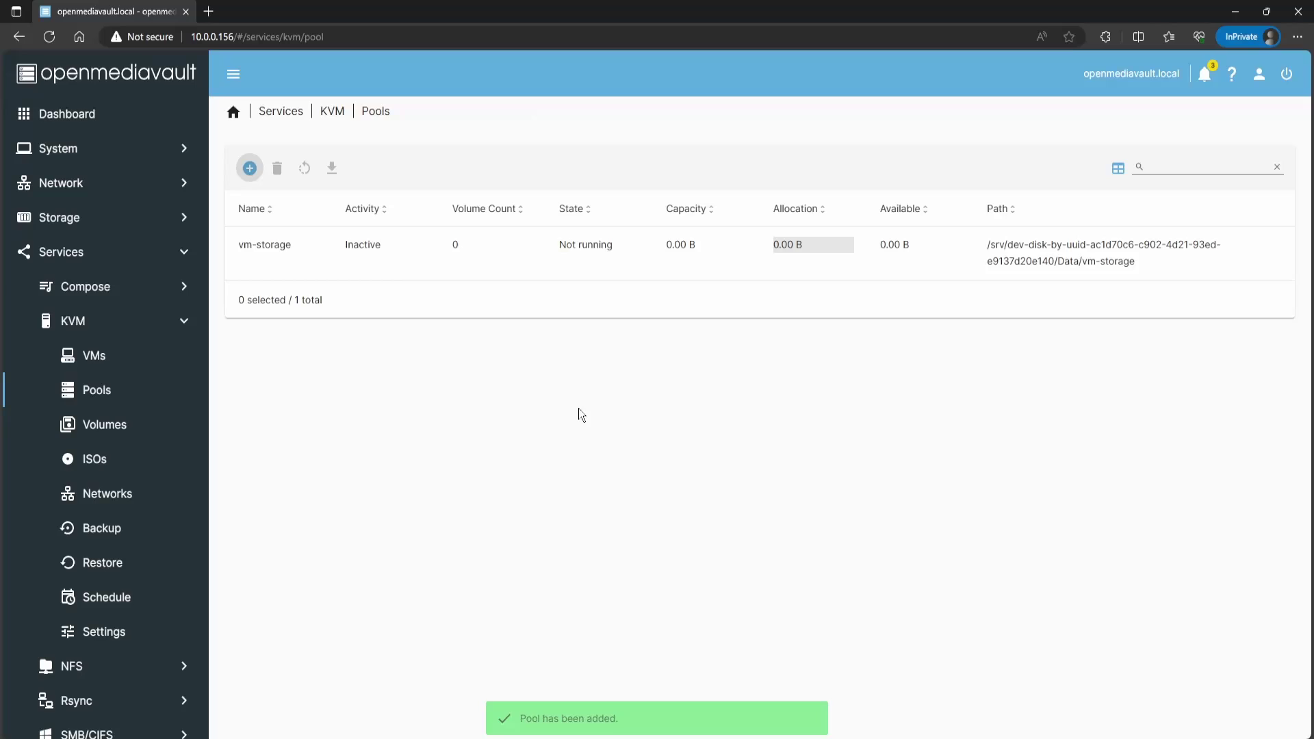
# Step: Add an ISOs directory pool with path Data/vm-storage/ISOs
pyautogui.click(250, 168)
pyautogui.click(377, 346)
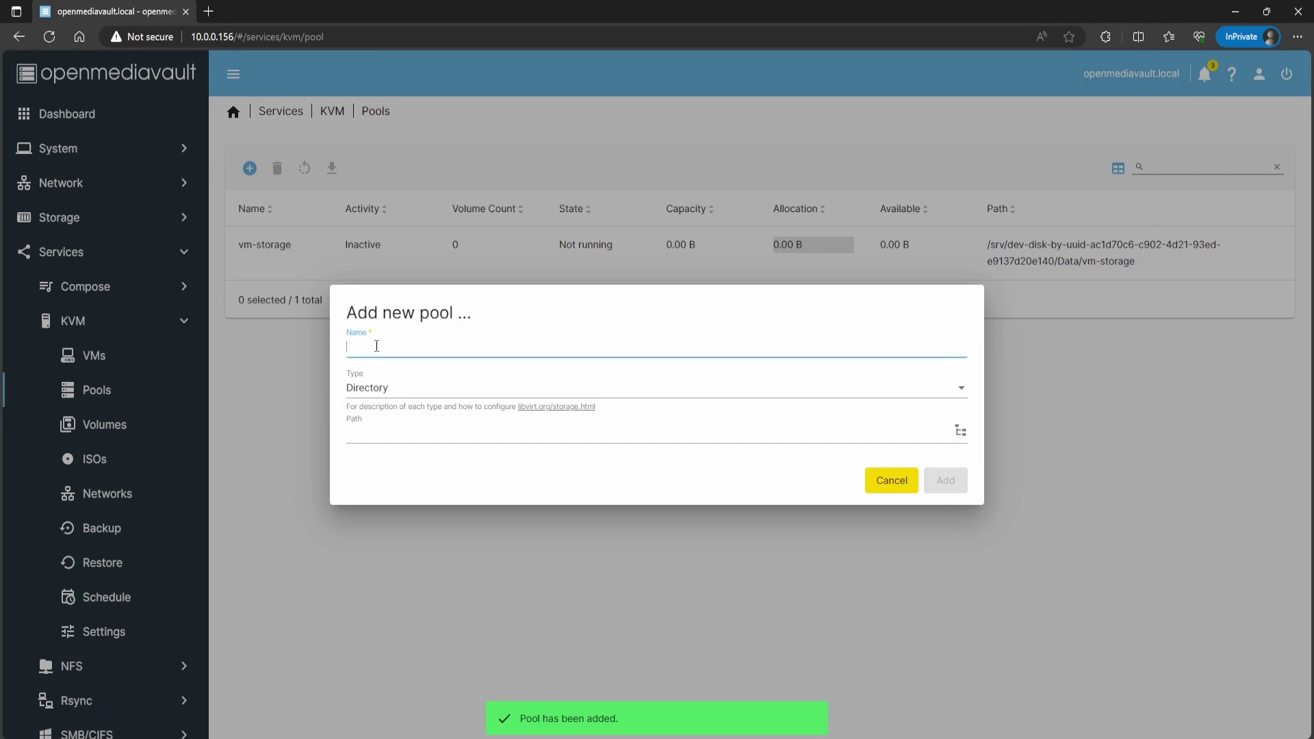
pyautogui.write('ISOs')
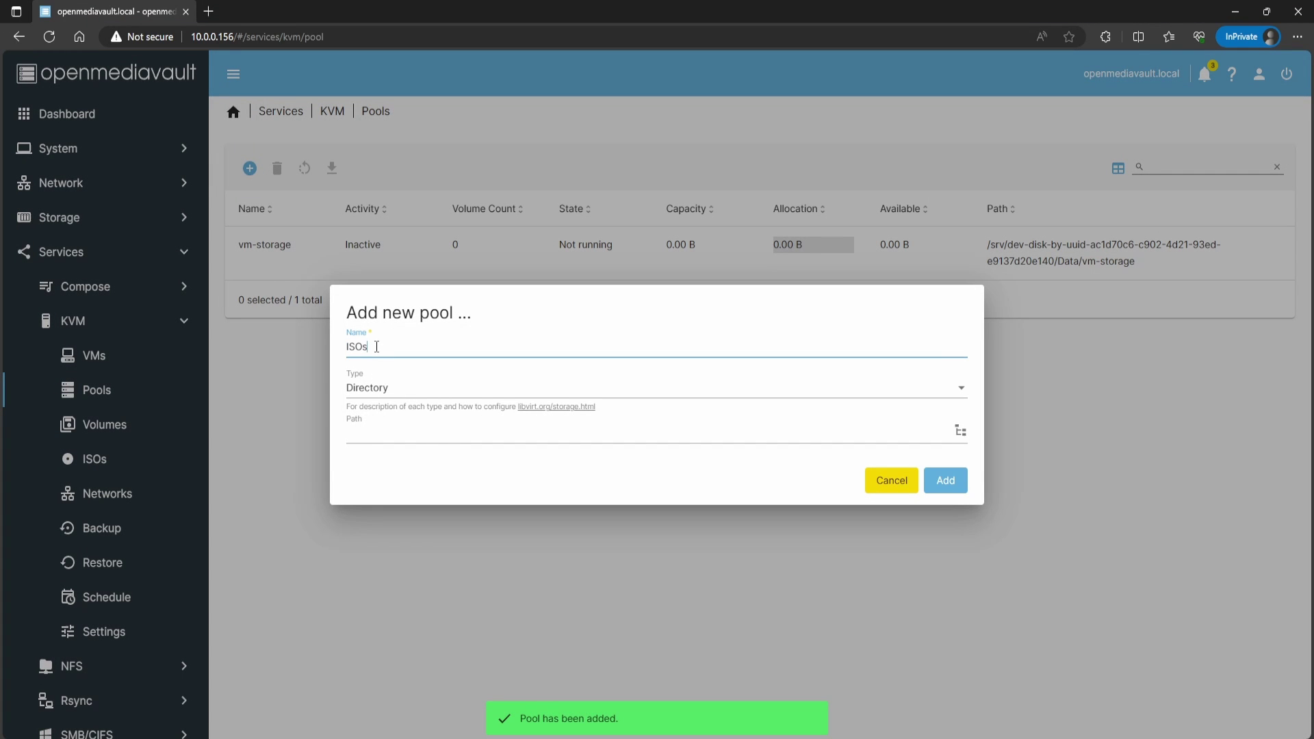
pyautogui.click(960, 430)
pyautogui.scroll(-6, 445, 329)
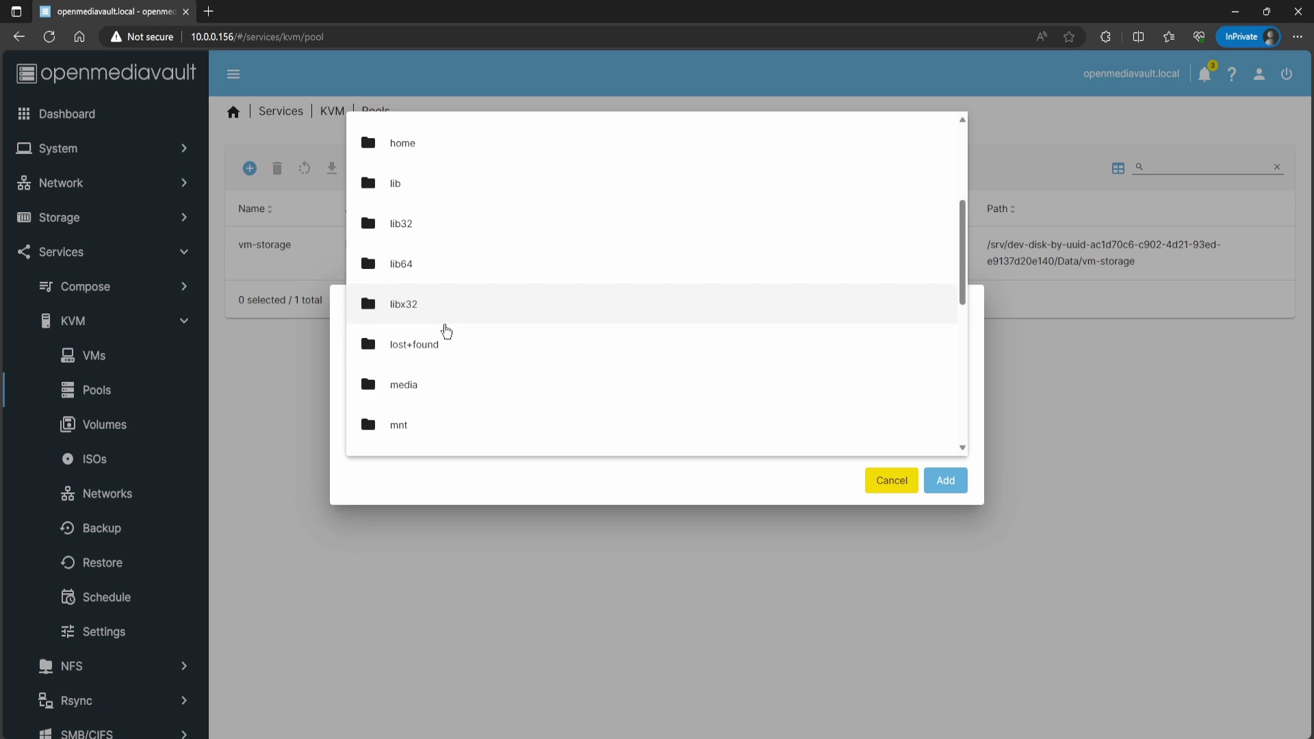
pyautogui.click(399, 403)
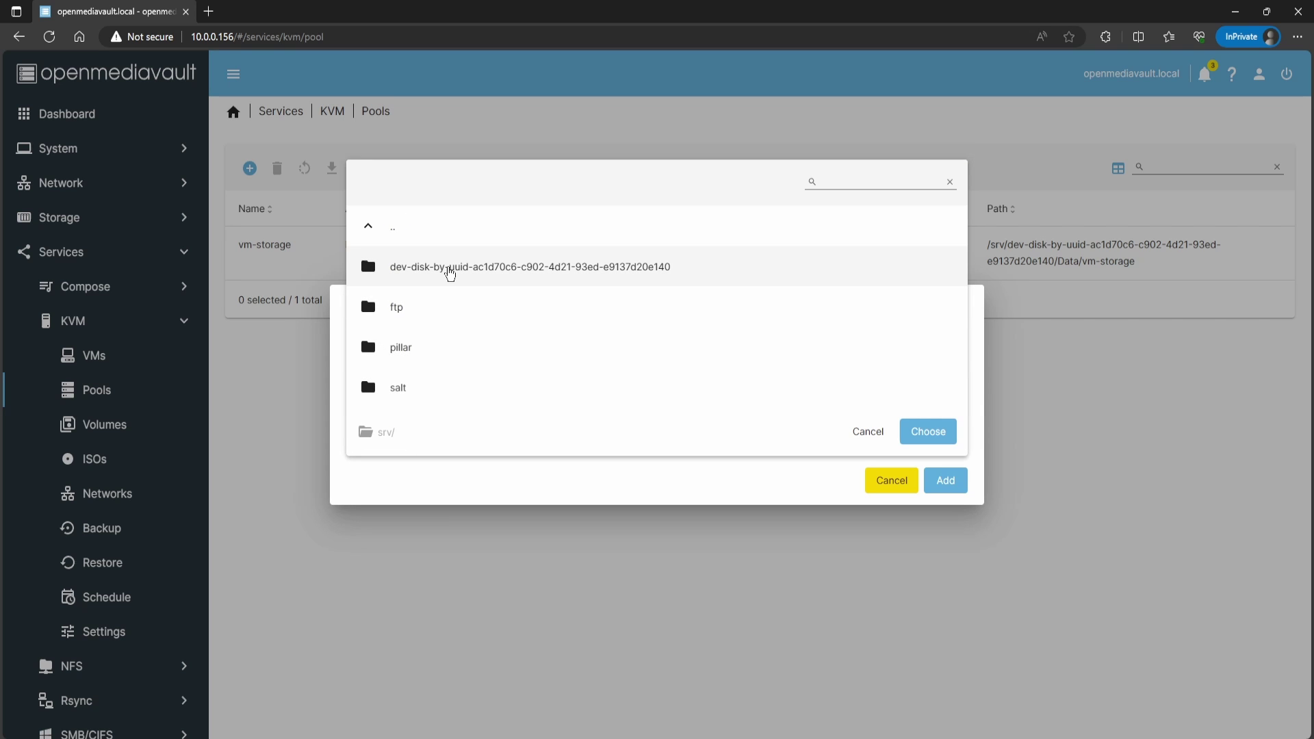
pyautogui.click(450, 269)
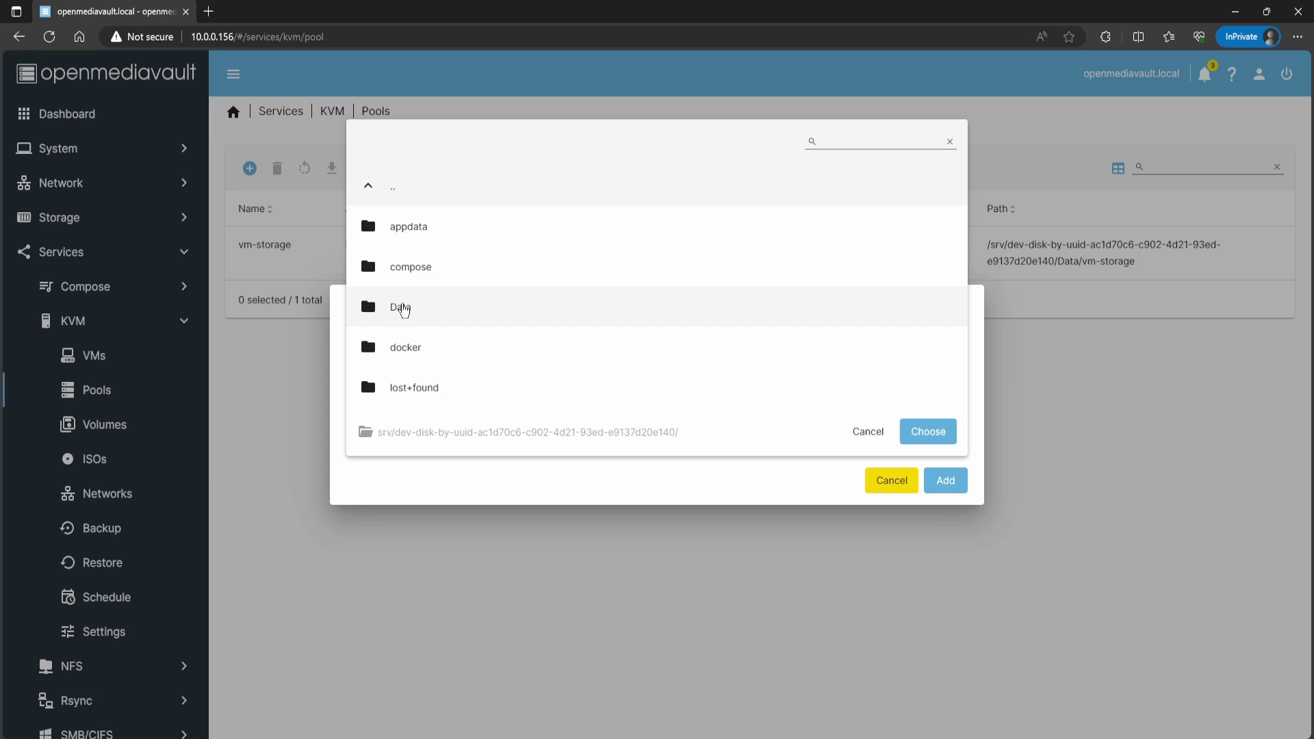
pyautogui.click(412, 311)
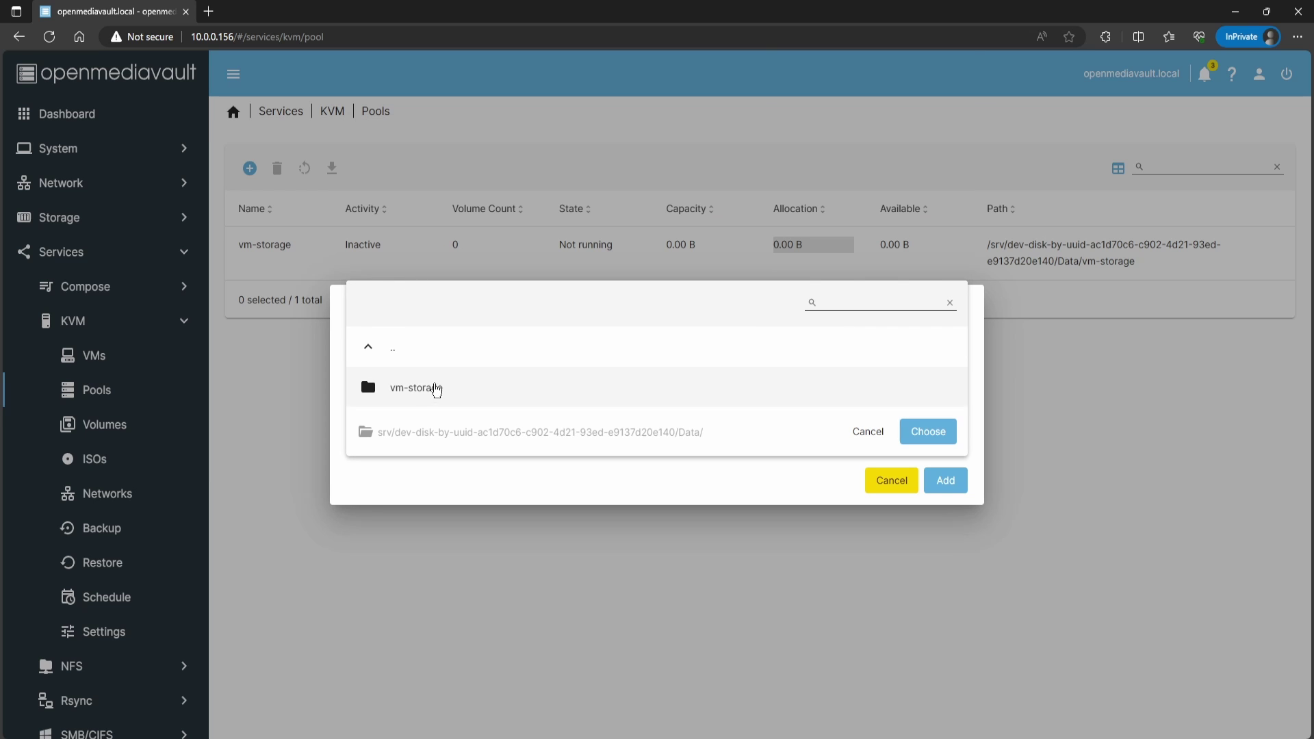
pyautogui.click(436, 389)
pyautogui.click(404, 386)
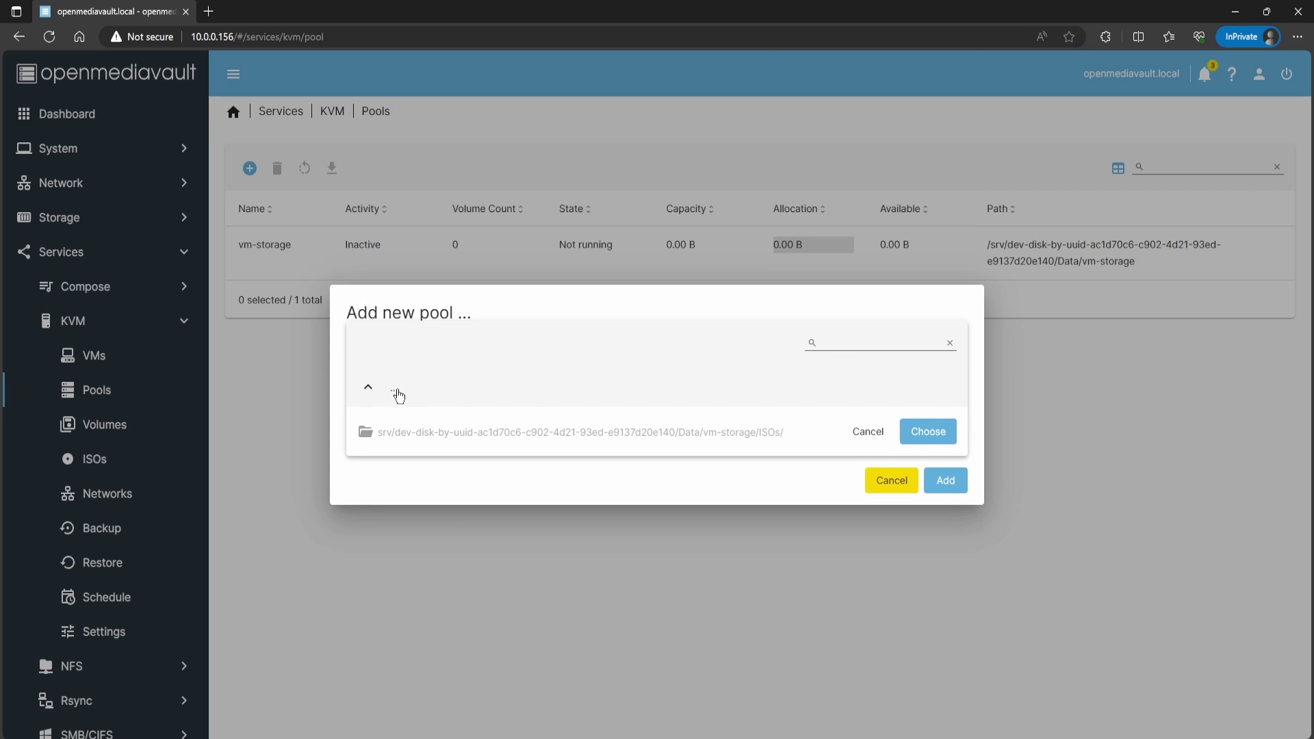
pyautogui.click(928, 433)
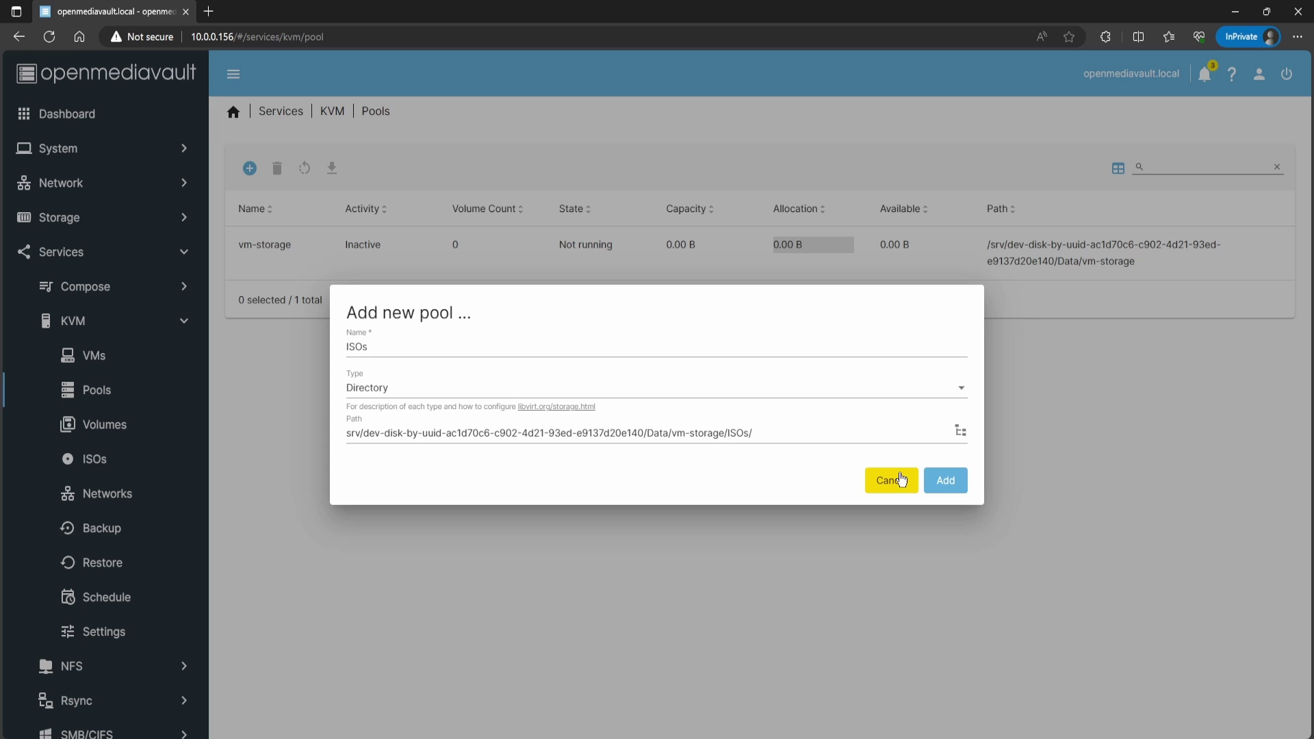
pyautogui.click(945, 480)
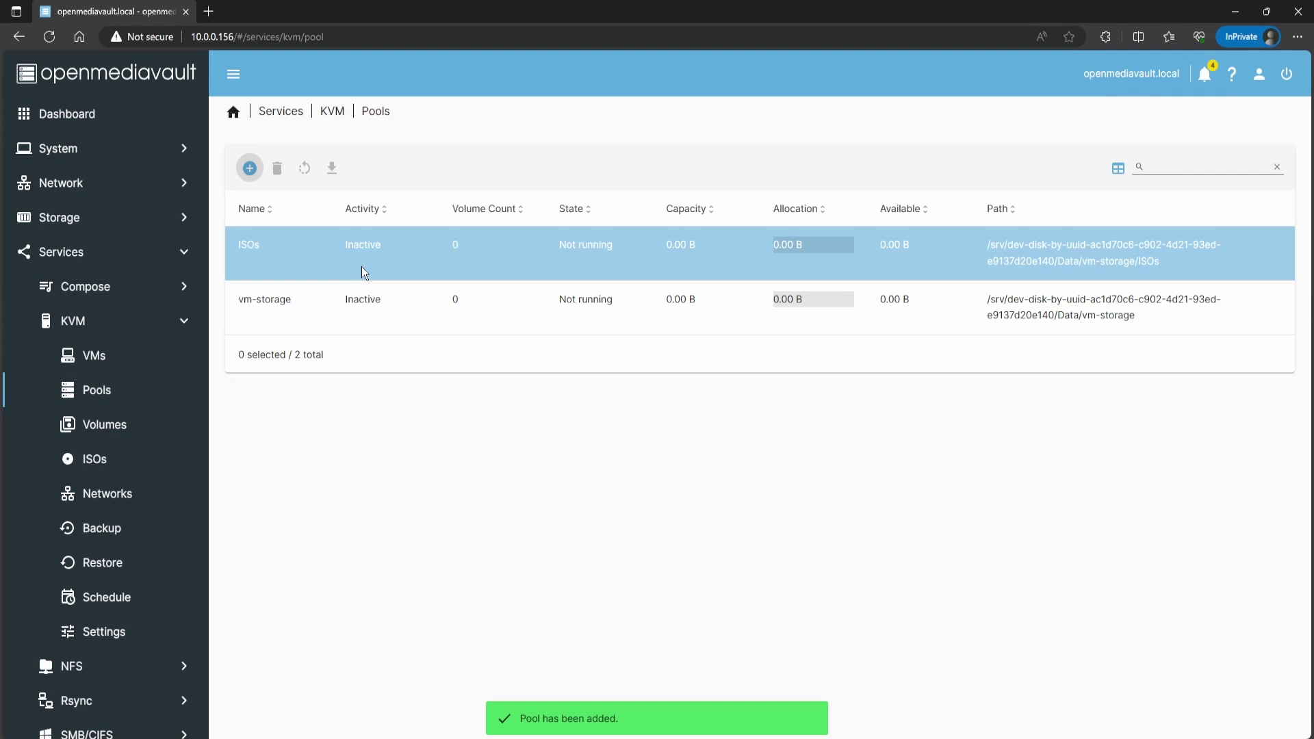
# Step: Start both the ISOs and vm-storage pools
pyautogui.click(361, 266)
pyautogui.click(305, 169)
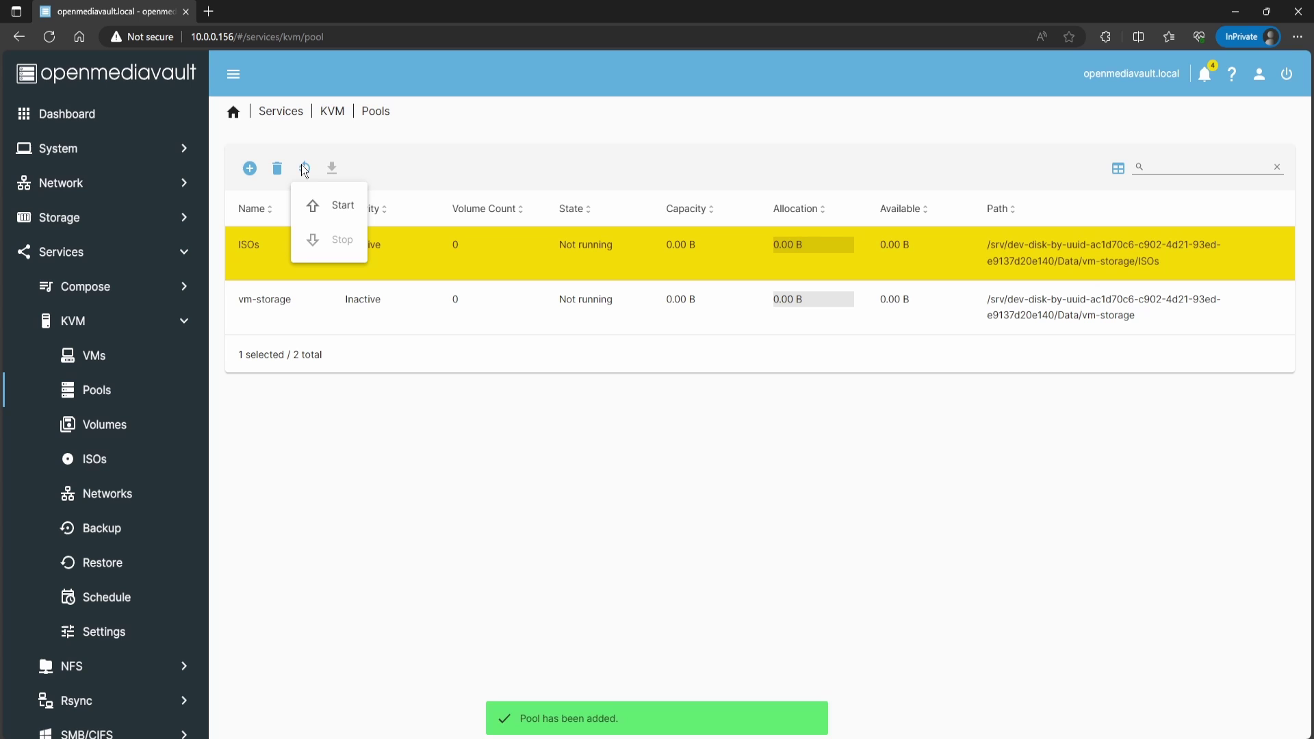
pyautogui.click(334, 204)
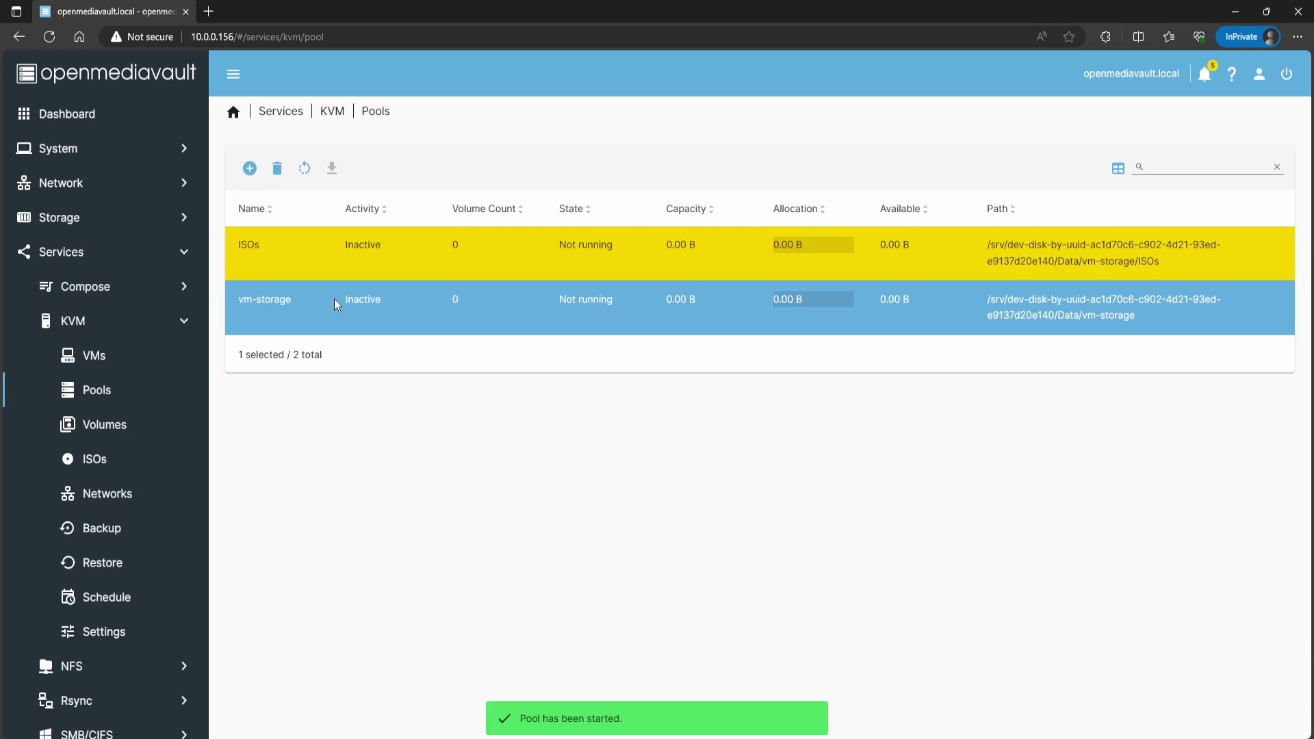
pyautogui.click(334, 299)
pyautogui.click(304, 169)
pyautogui.click(336, 204)
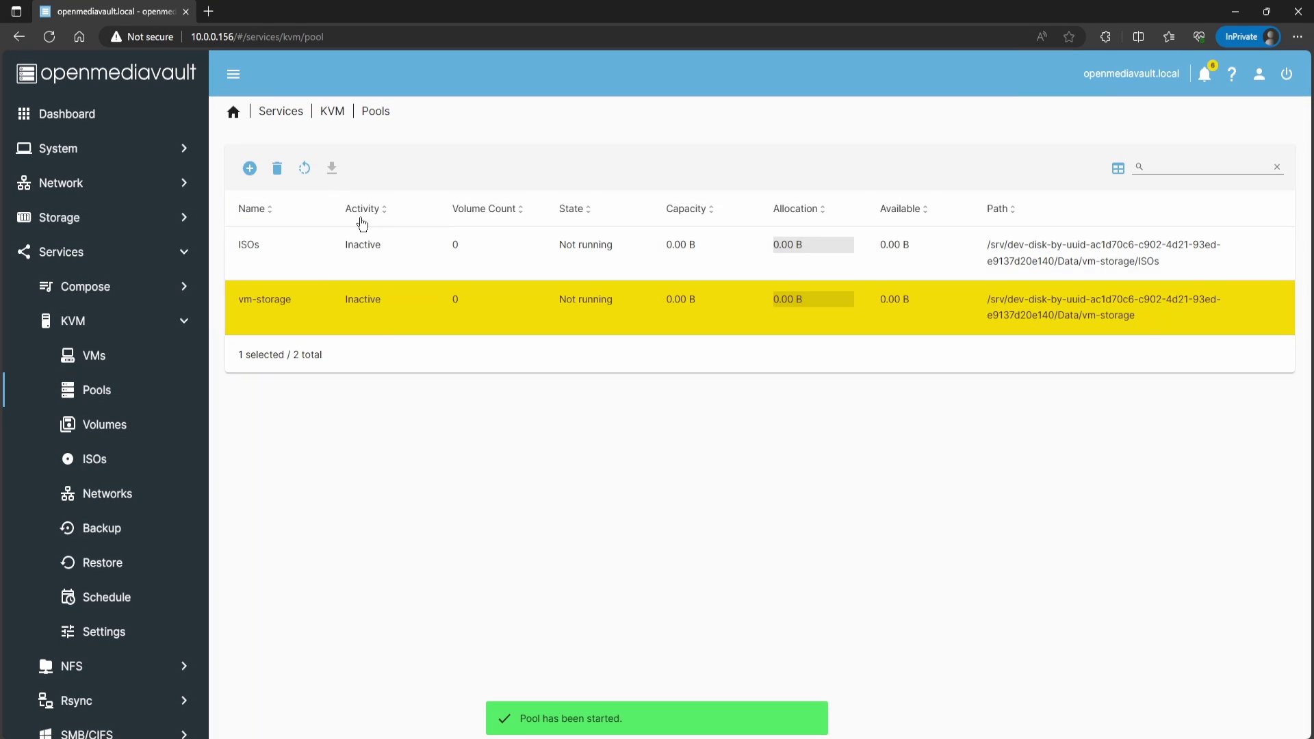
# Step: Drag ubuntu-22.04.3-live-server-amd64.iso into the vm-storage/ISOs folder in Explorer
pyautogui.hotkey('alt', 'Tab')
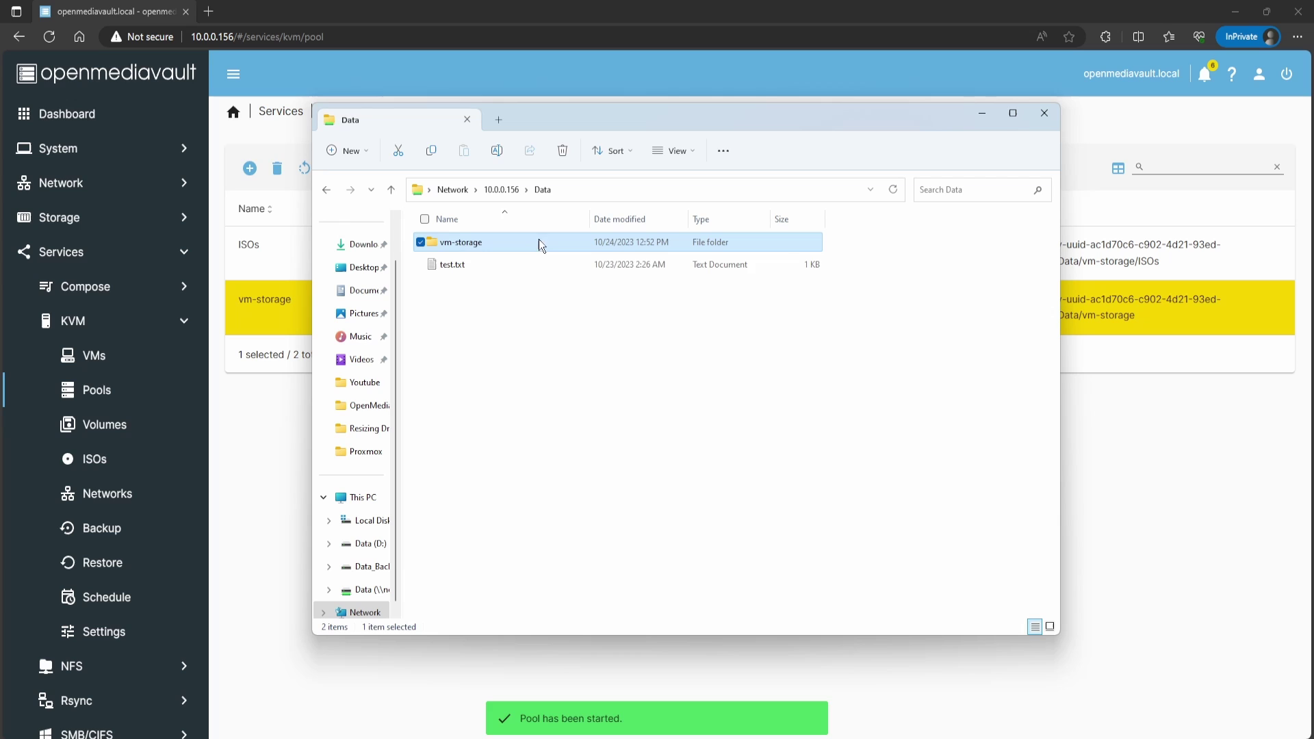
pyautogui.doubleClick(538, 241)
pyautogui.click(461, 245)
pyautogui.doubleClick(461, 244)
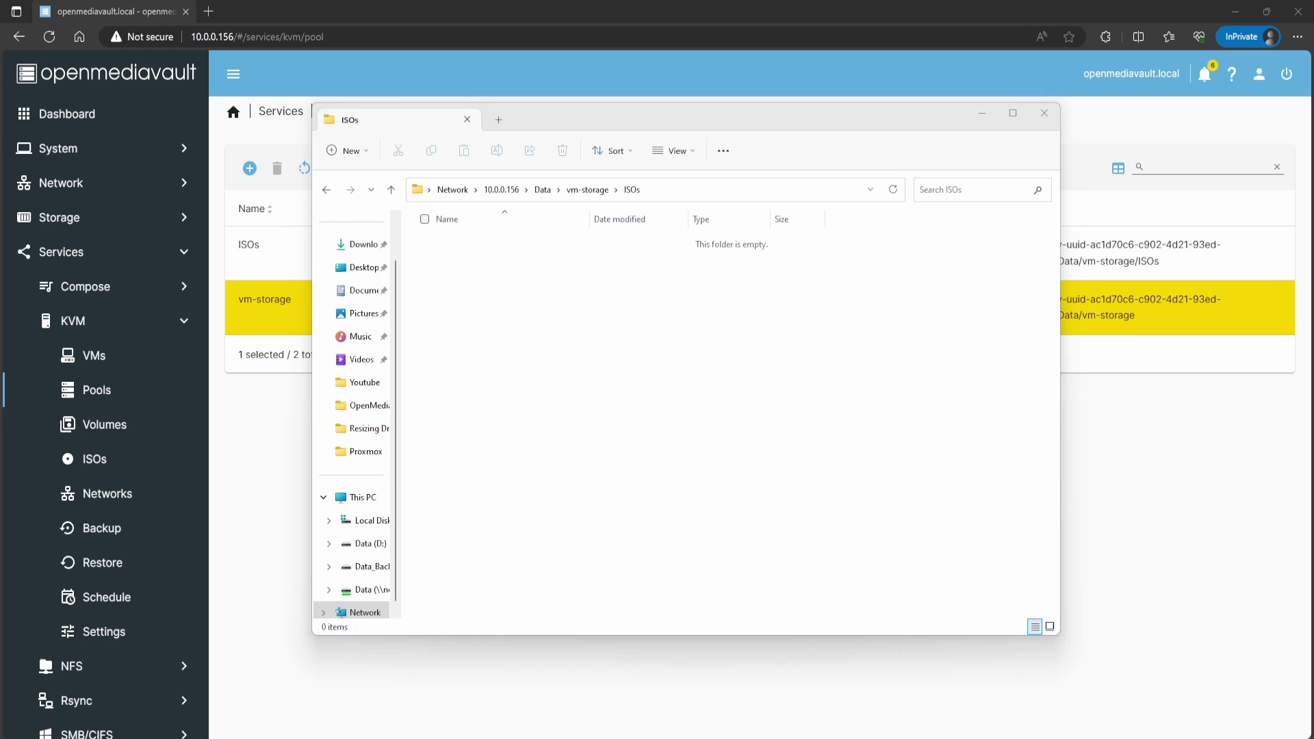
pyautogui.moveTo(384, 738); pyautogui.dragTo(476, 330)
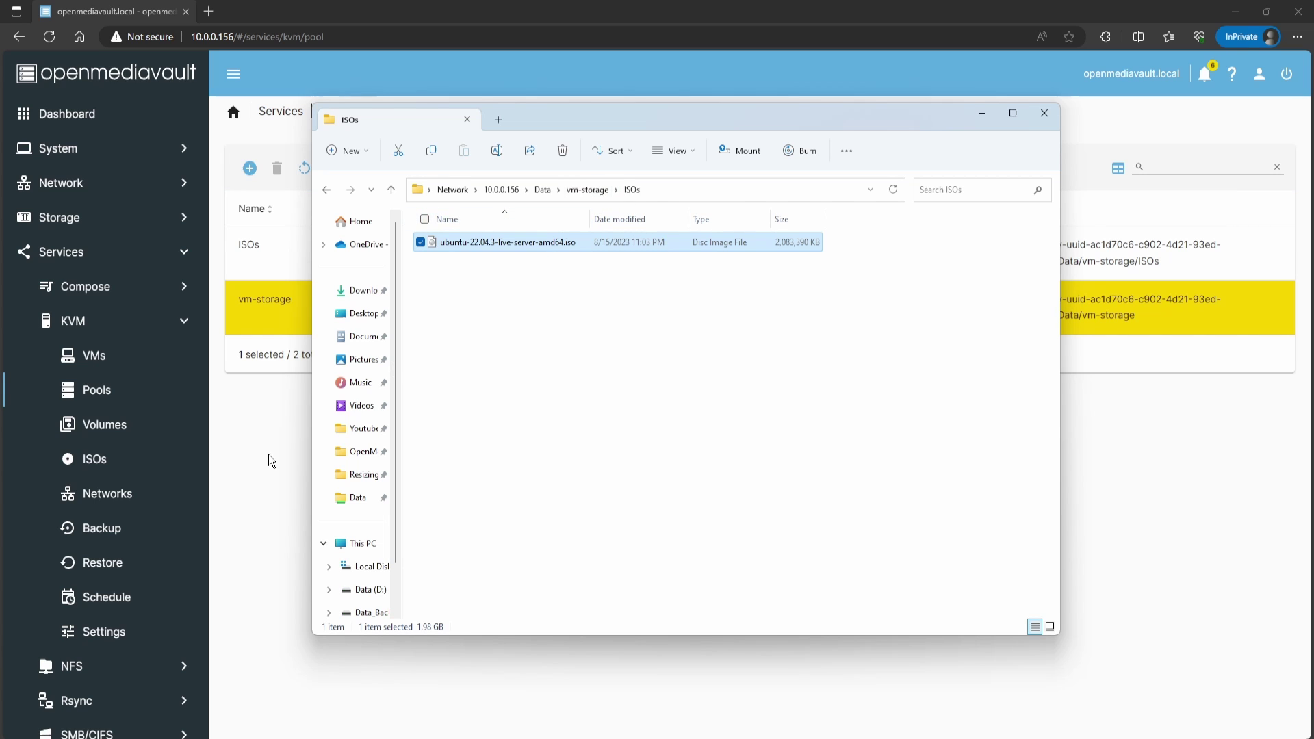
pyautogui.click(286, 442)
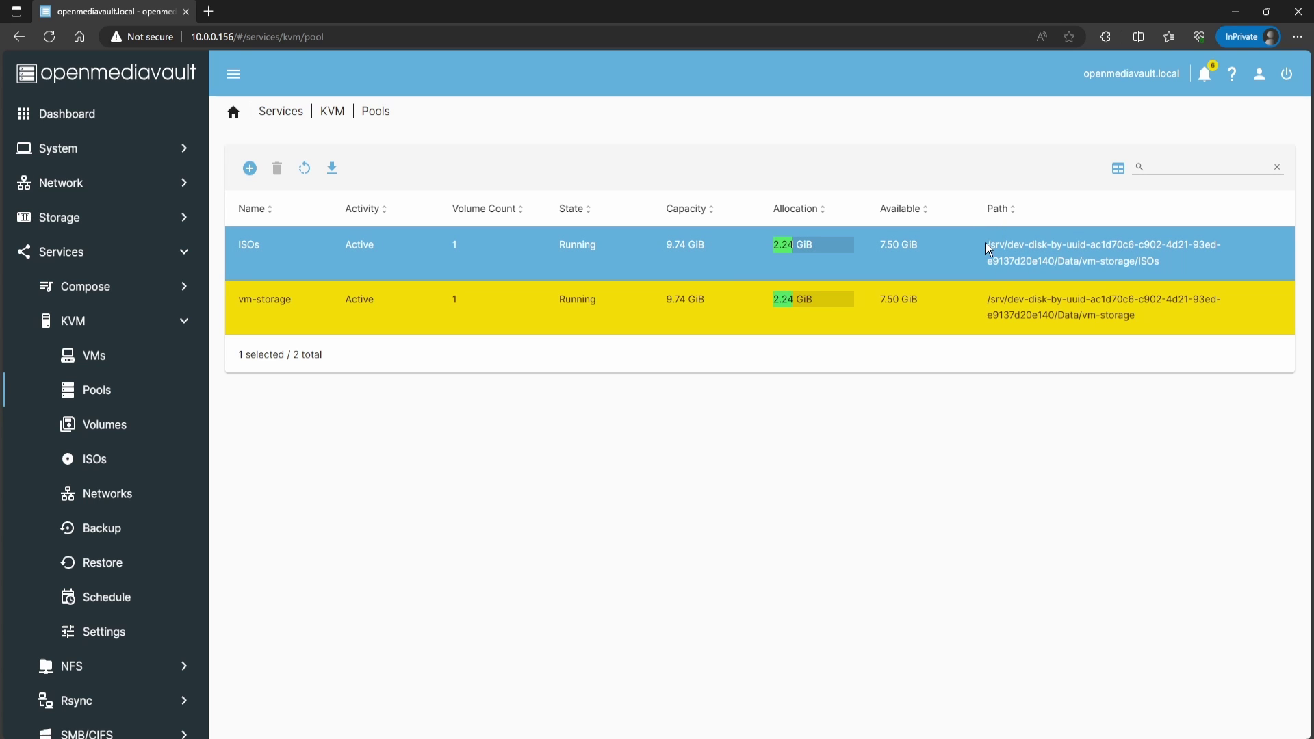
# Step: Check the Data share's absolute path in Storage > Shared Folders, then go to Services
pyautogui.click(81, 221)
pyautogui.click(82, 390)
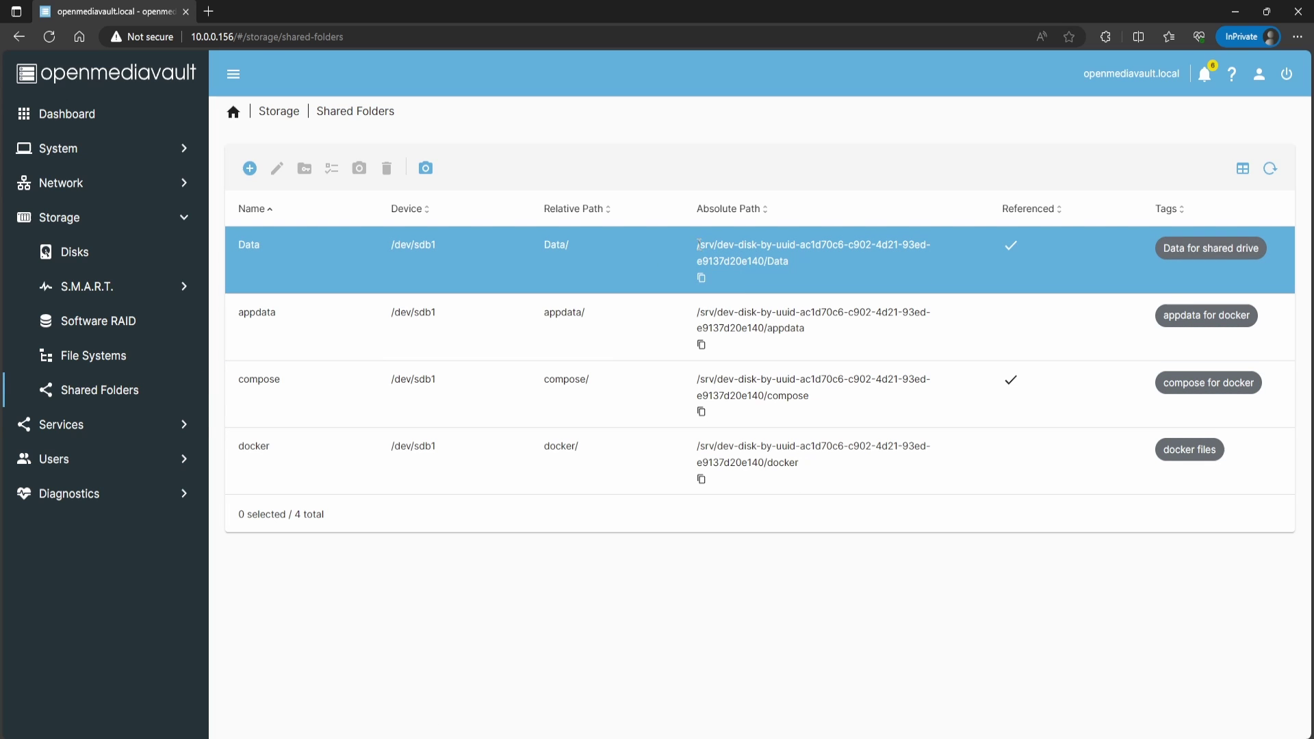
pyautogui.moveTo(697, 244); pyautogui.dragTo(794, 260)
pyautogui.click(766, 577)
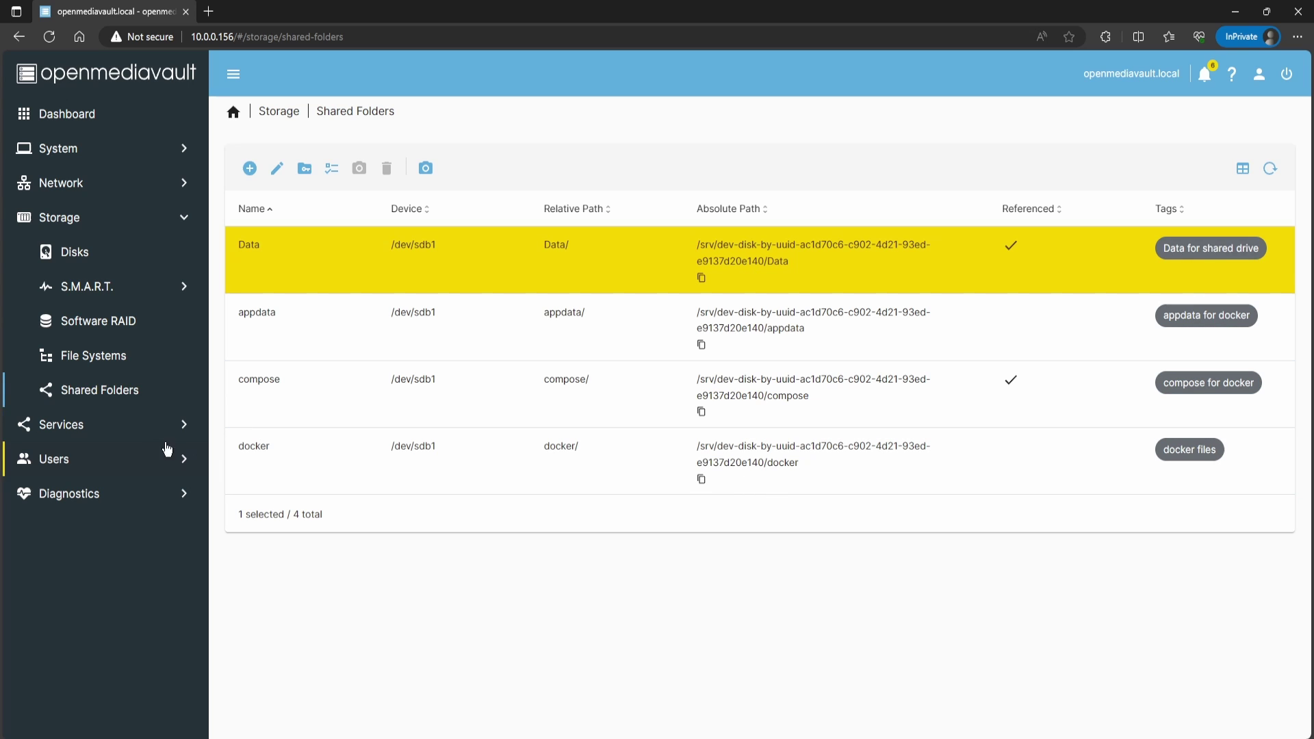
pyautogui.click(91, 438)
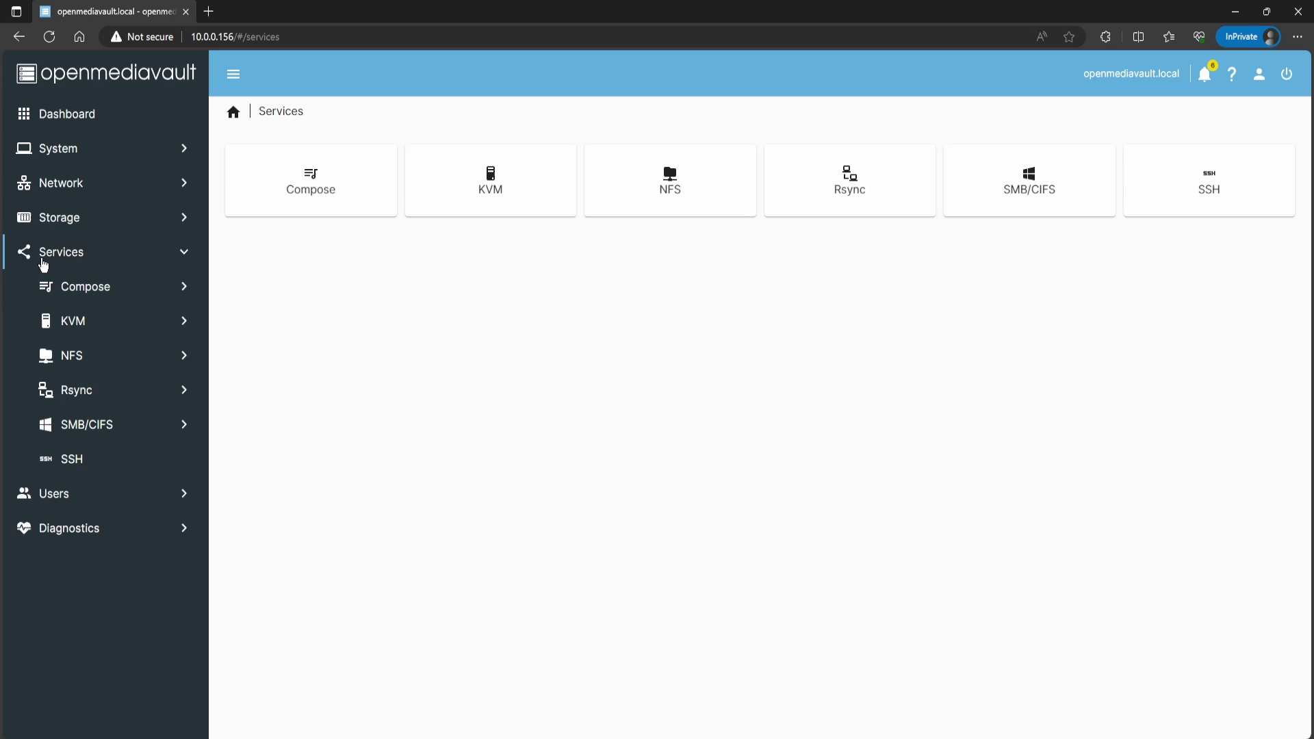
# Step: Open KVM Networks, select the default network, and bring up the add-network choices
pyautogui.click(75, 324)
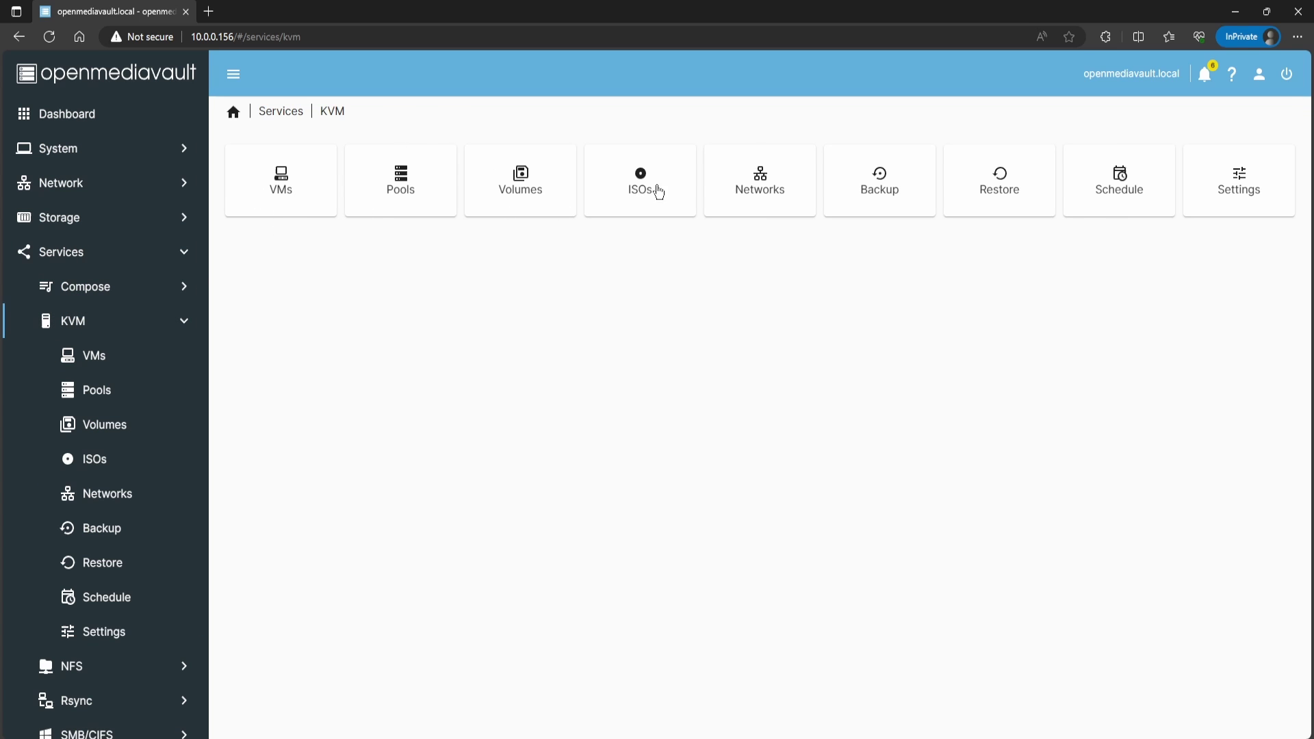
pyautogui.click(746, 189)
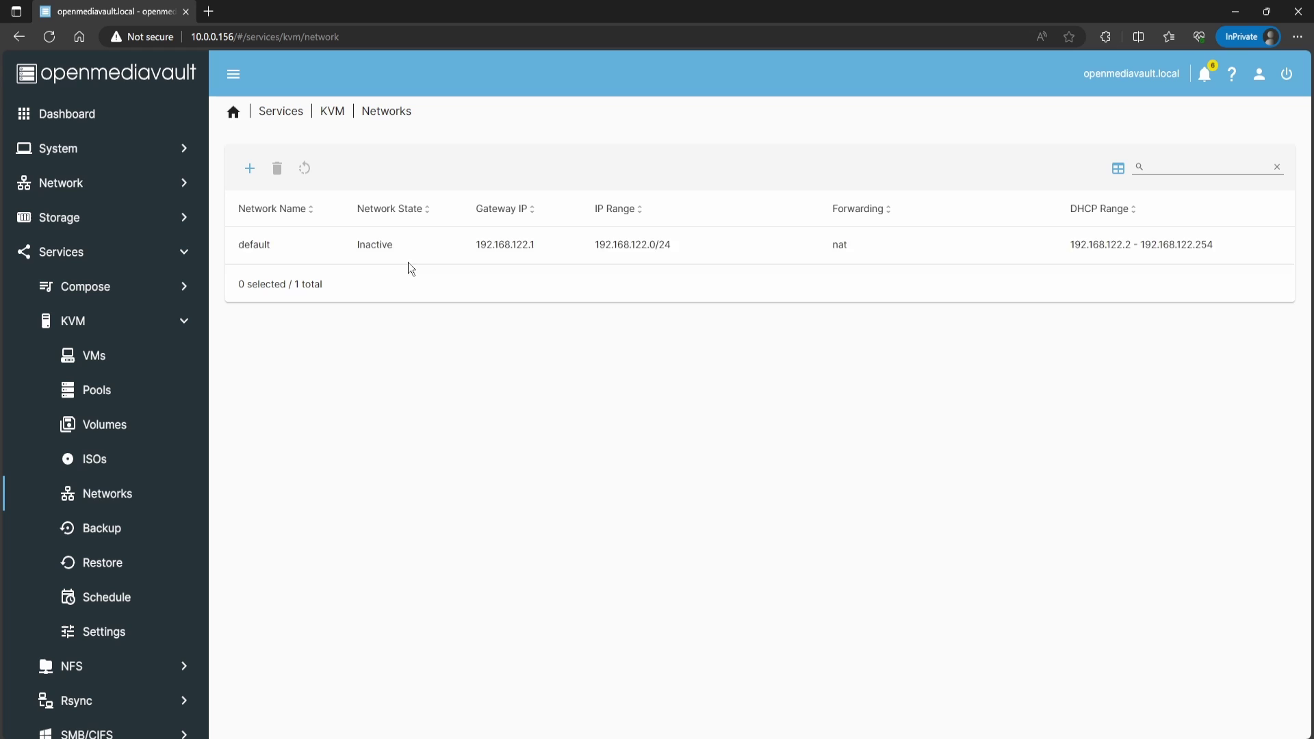
pyautogui.click(488, 252)
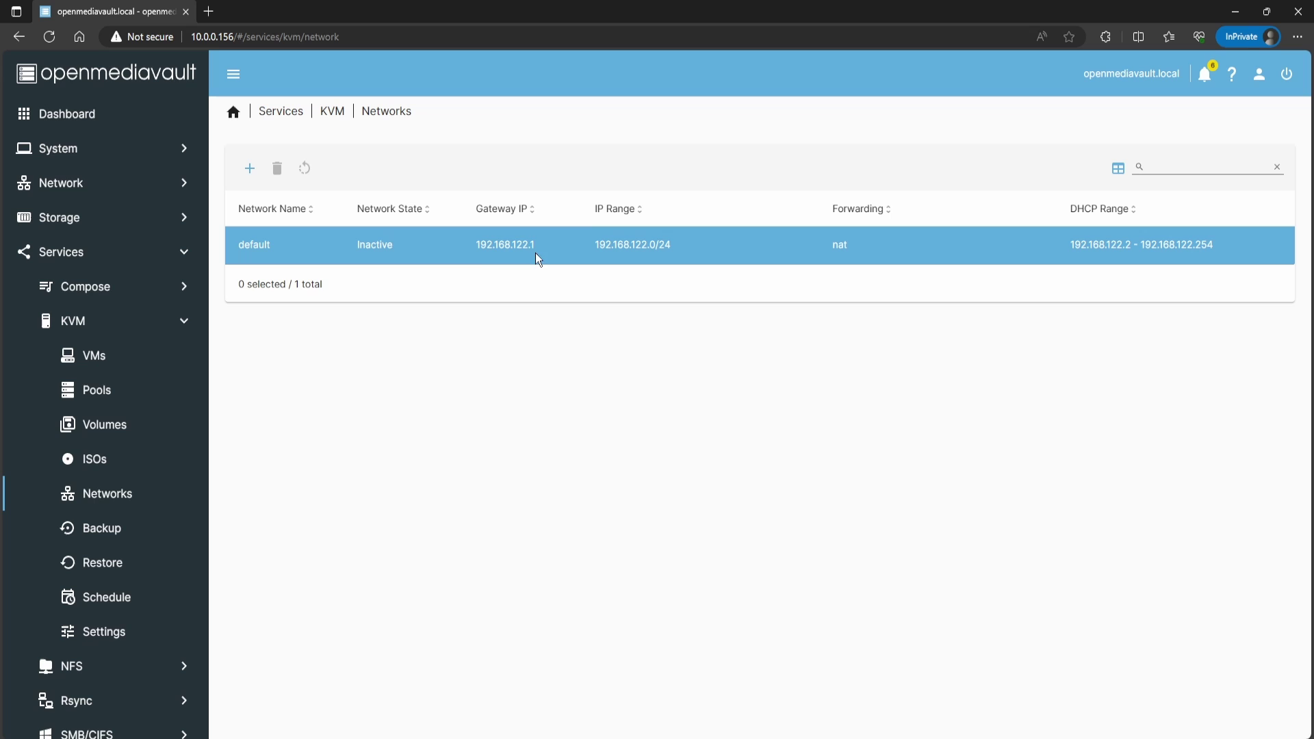
pyautogui.click(249, 168)
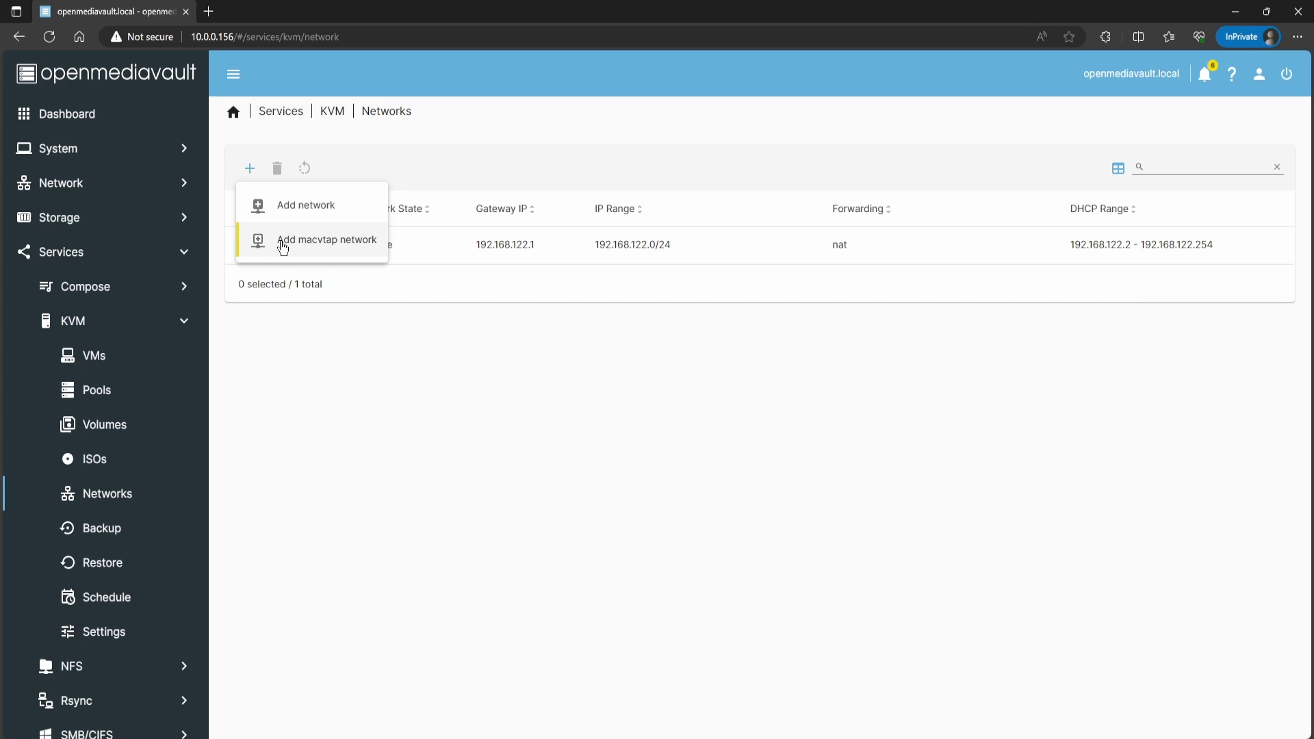
# Step: Add a macvtap network named Bridge on adapter enp0s3
pyautogui.click(315, 248)
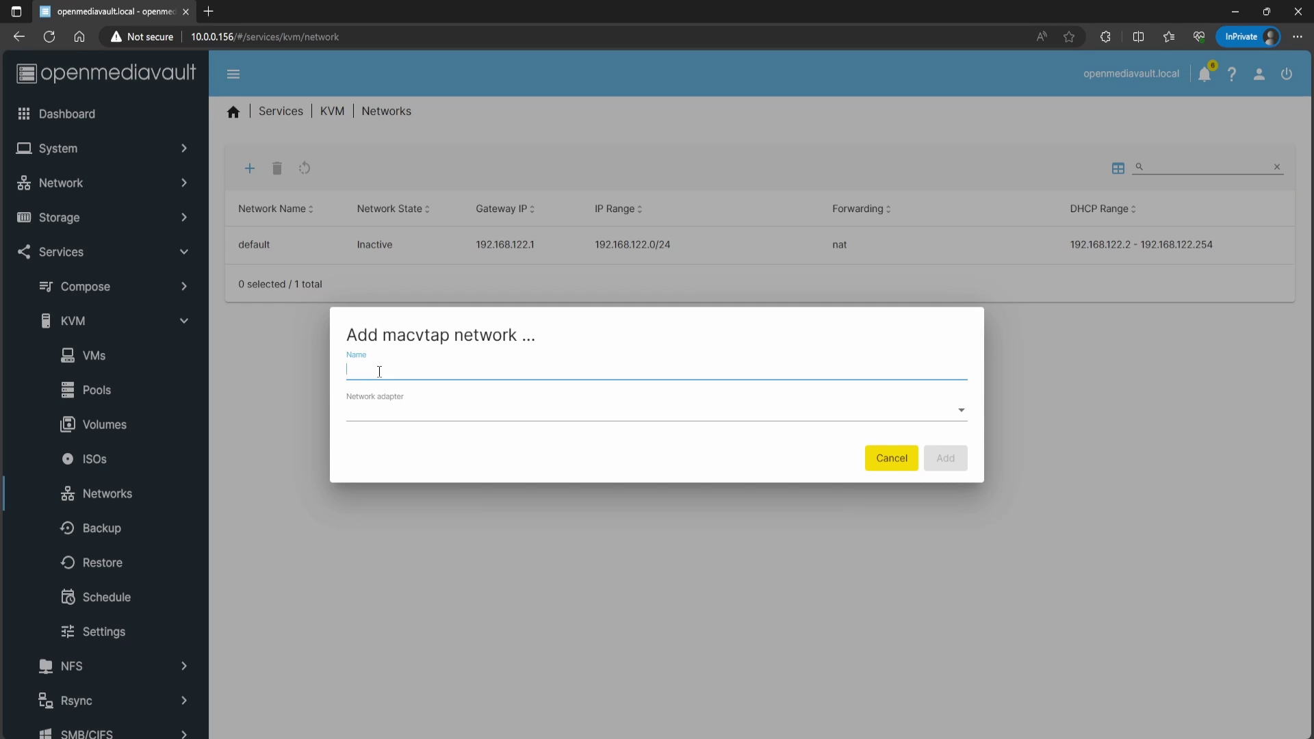
pyautogui.write('Bridge')
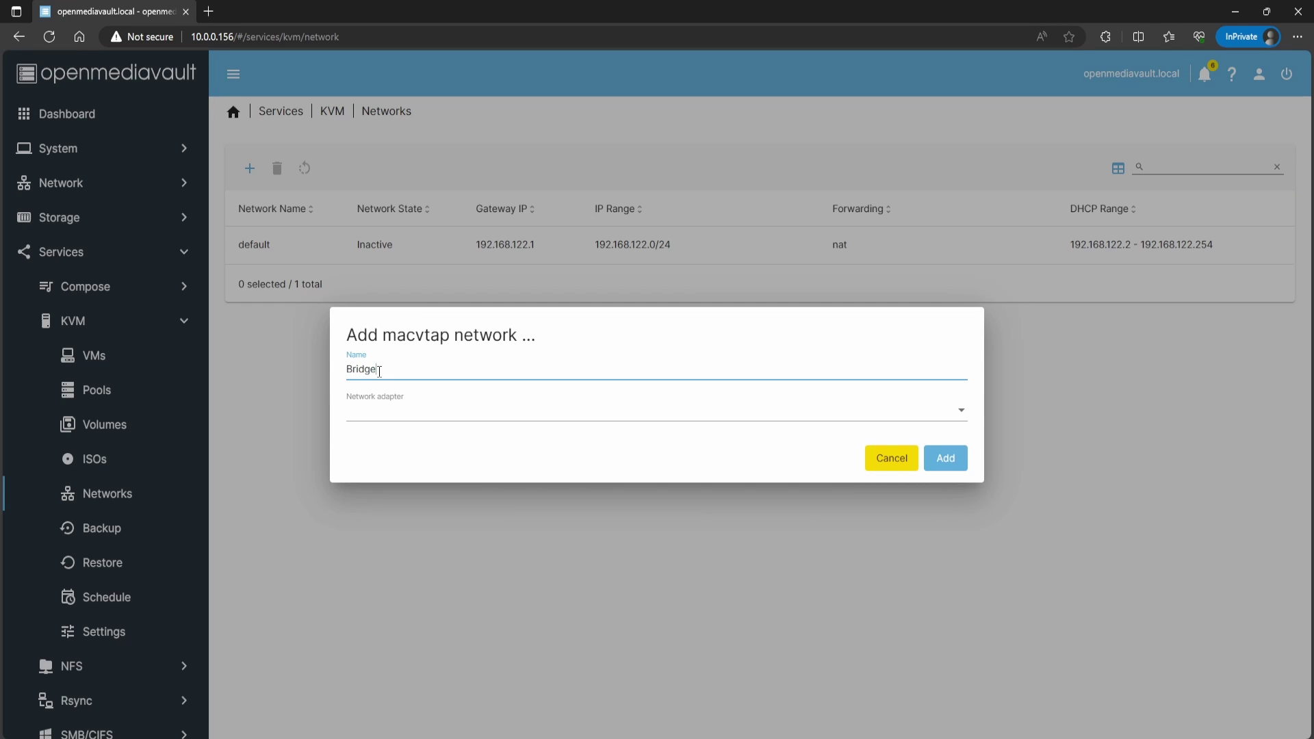
pyautogui.click(425, 417)
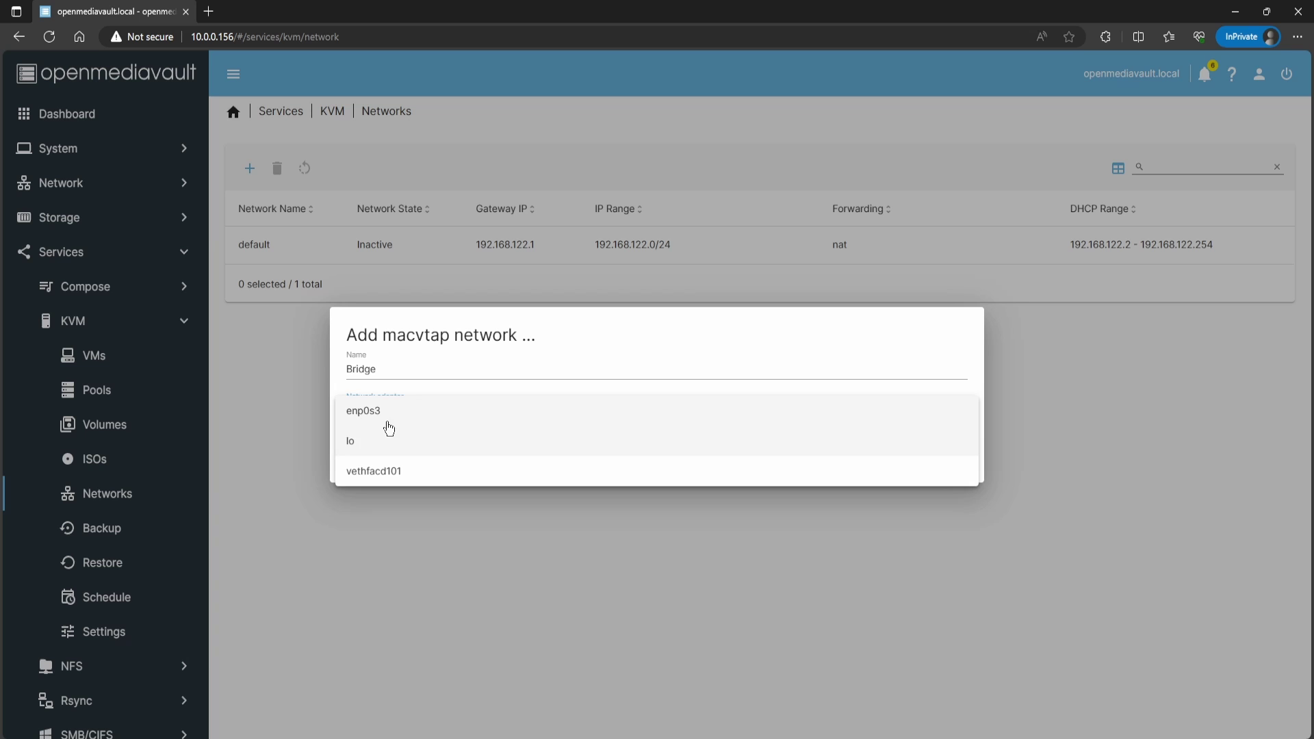
pyautogui.click(387, 416)
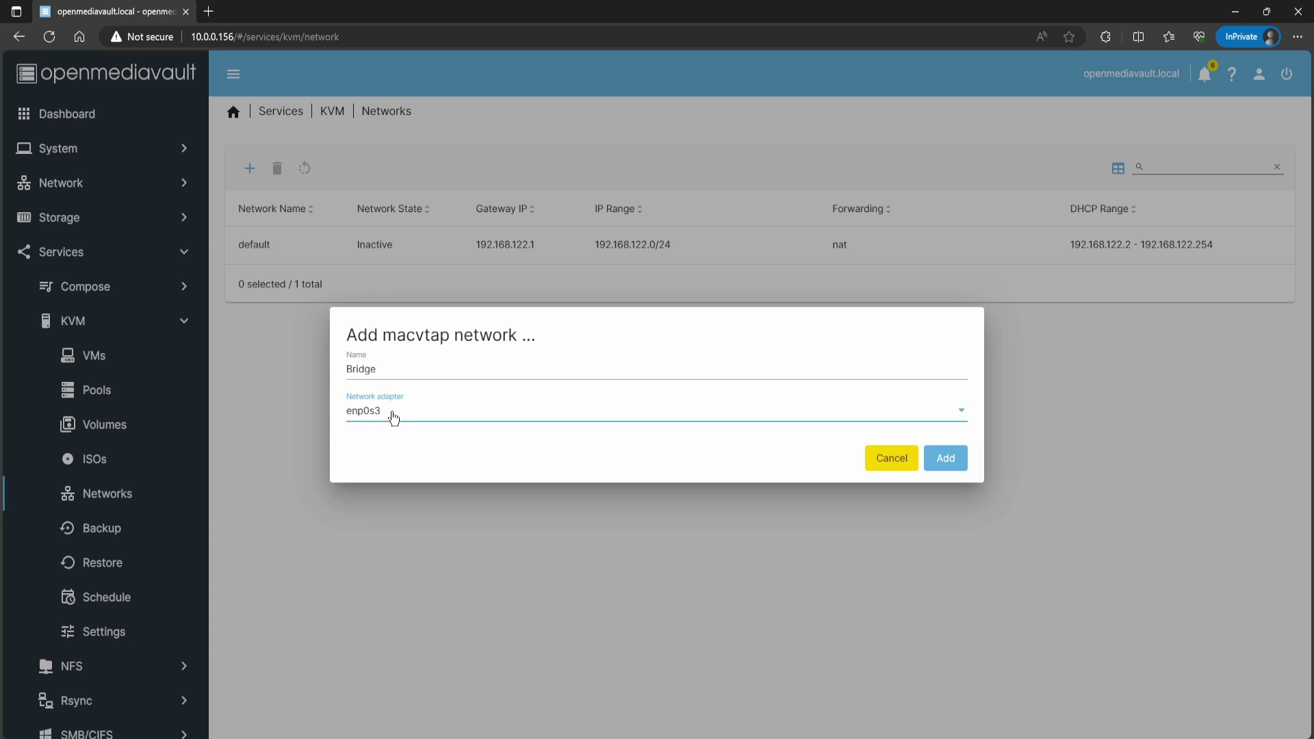
pyautogui.click(941, 468)
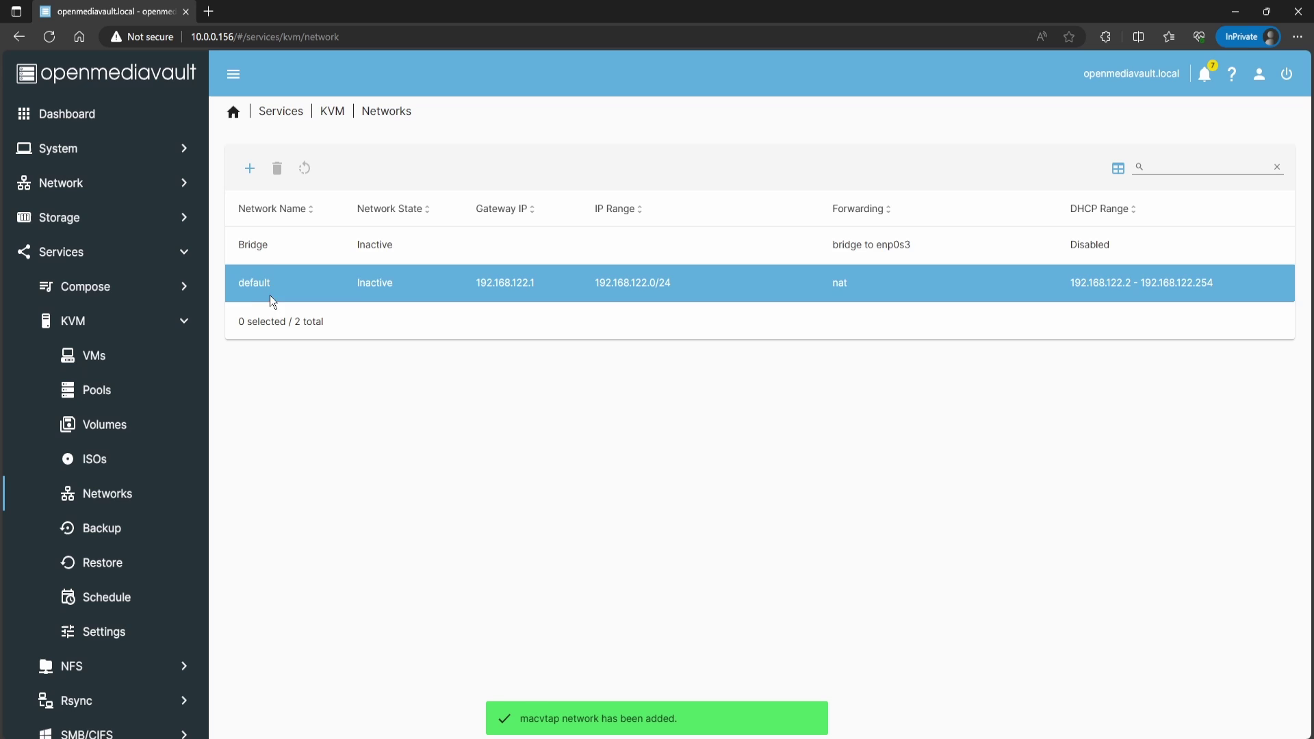
# Step: Start the Bridge network so it shows Active
pyautogui.click(273, 252)
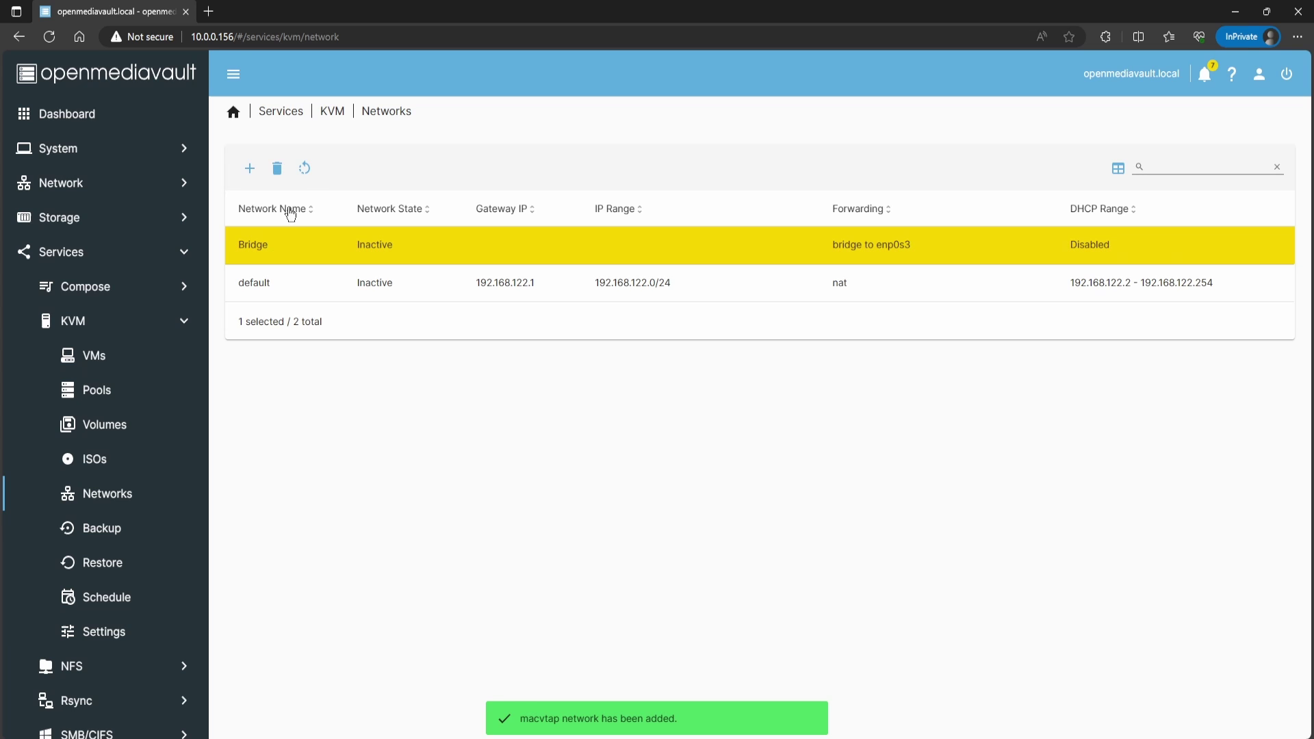
pyautogui.click(303, 168)
pyautogui.click(320, 204)
# Step: Check the uploaded ISO images, then start a new VM with advanced options shown
pyautogui.click(328, 116)
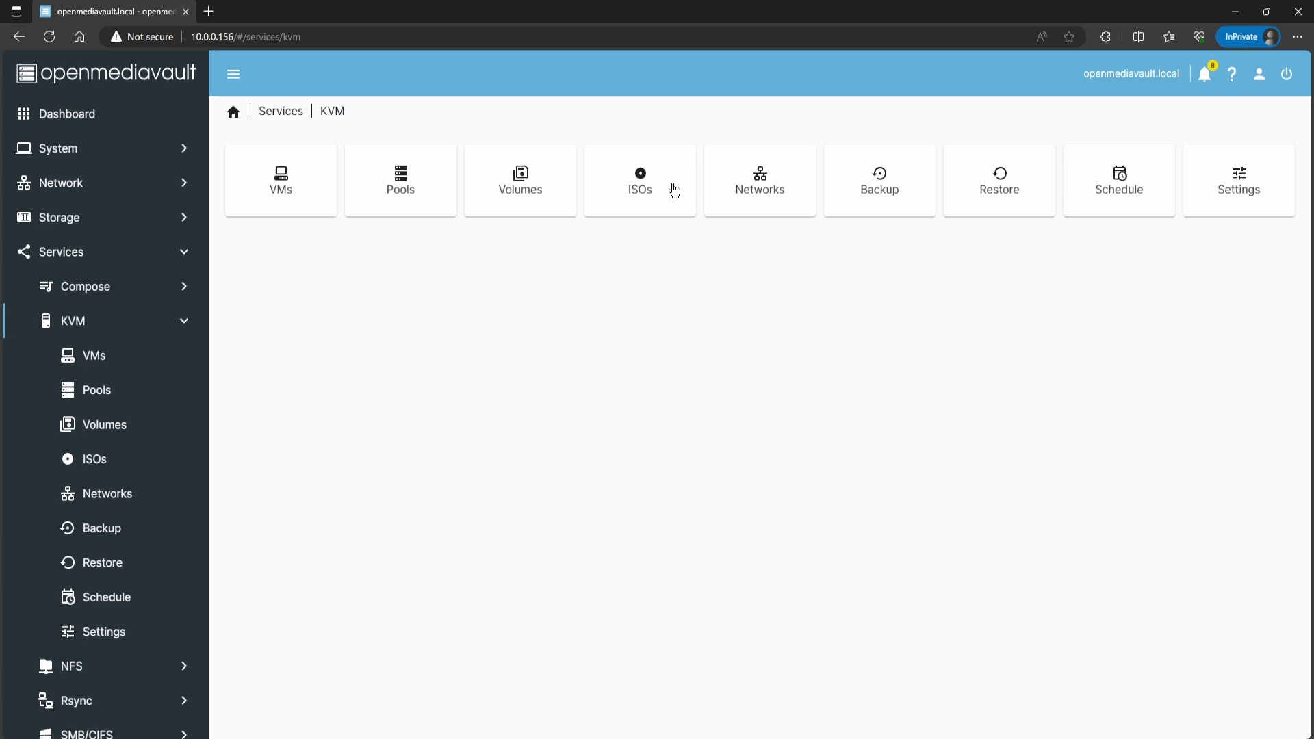
pyautogui.click(667, 183)
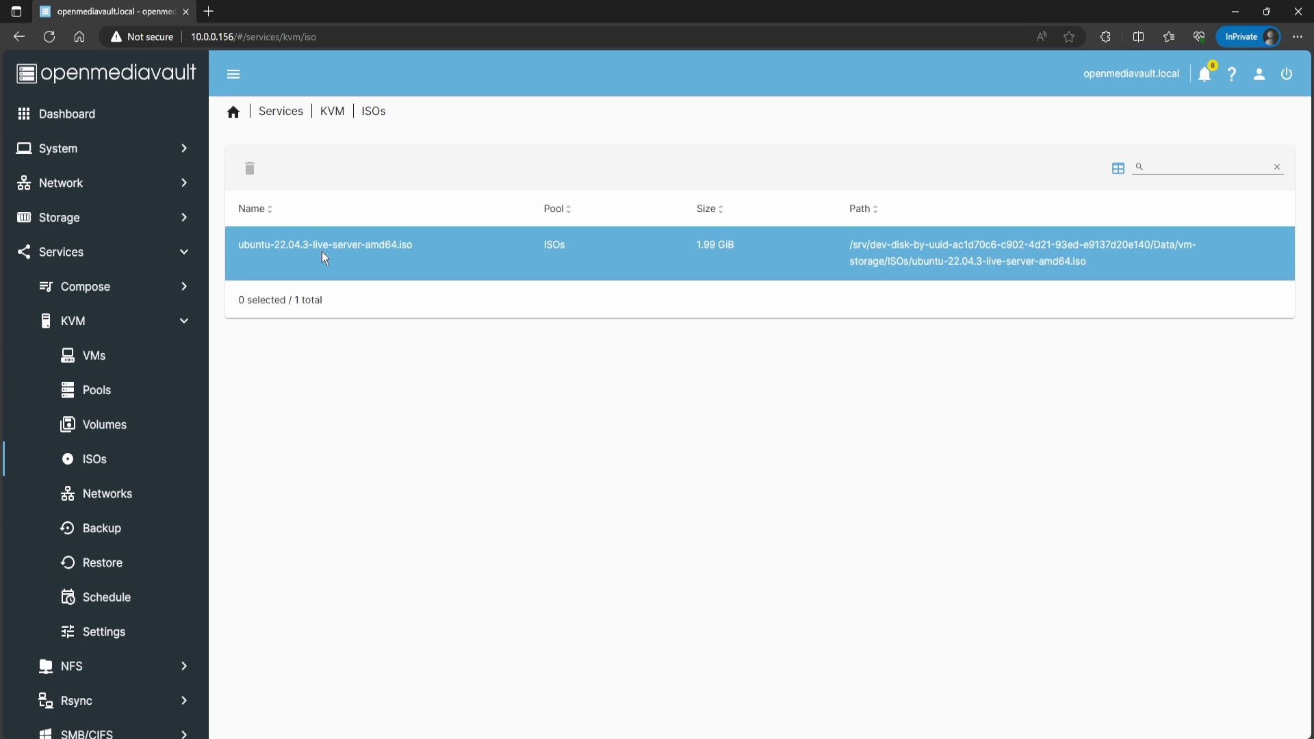
pyautogui.click(332, 112)
pyautogui.click(285, 186)
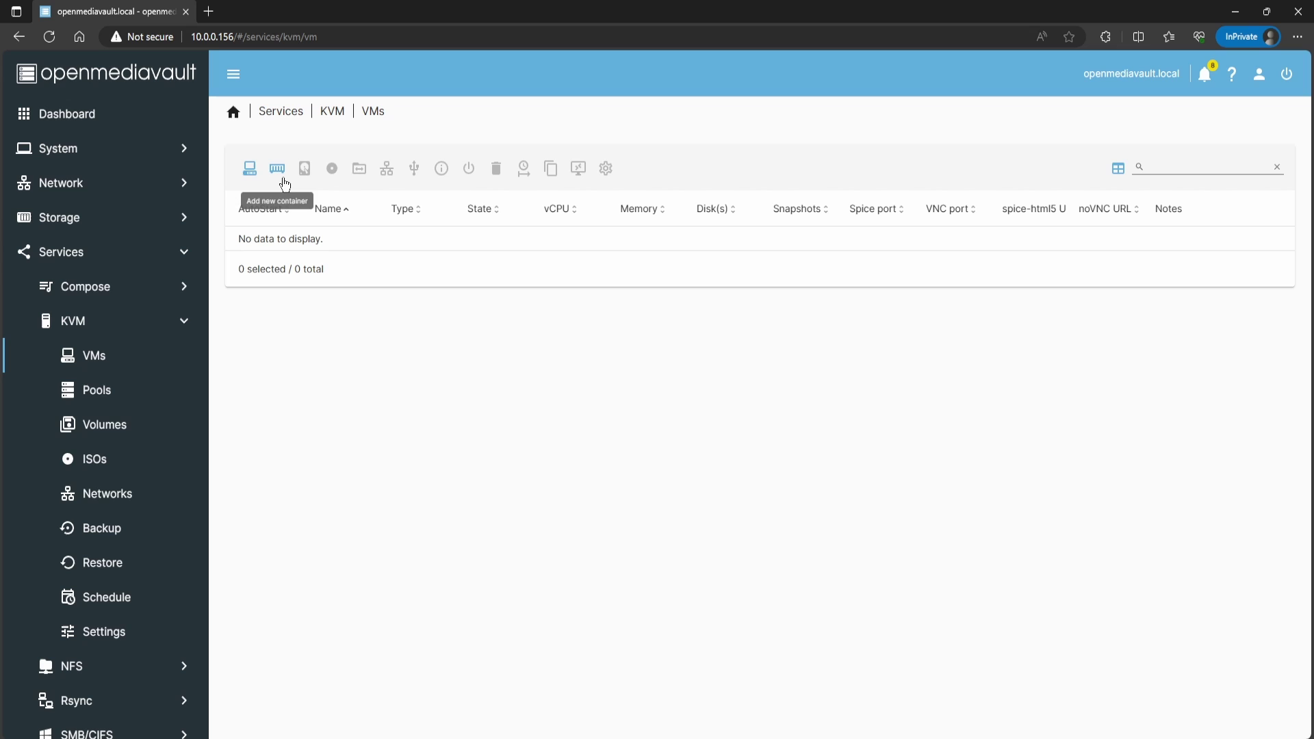
pyautogui.click(250, 174)
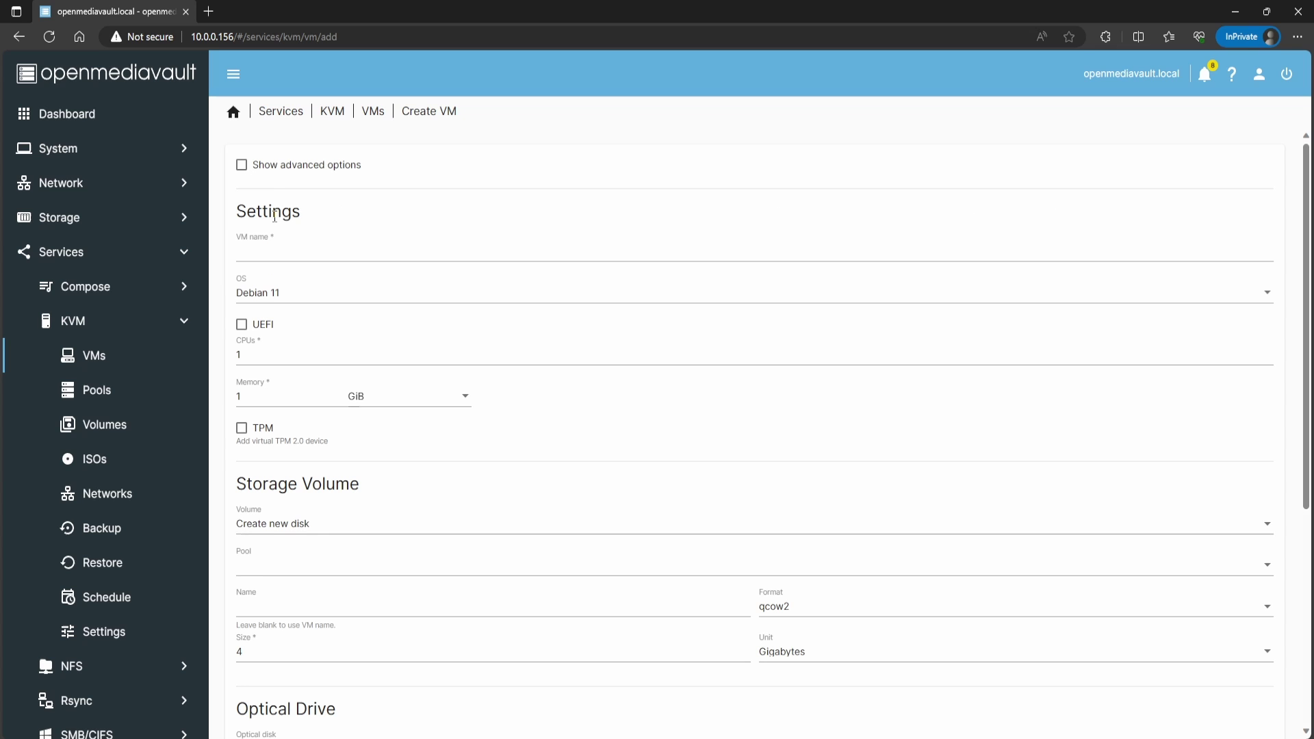
pyautogui.click(241, 165)
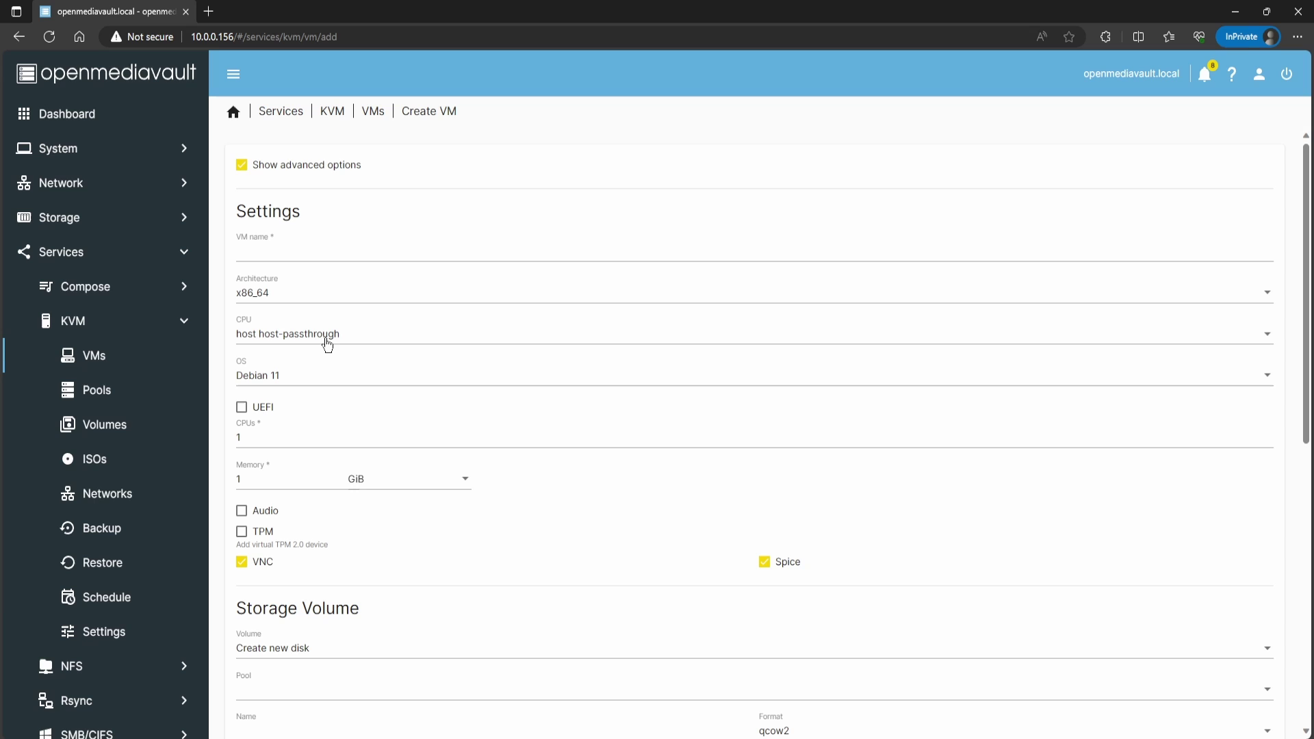
# Step: Browse the CPU model list, keeping host-passthrough, down to the x86 Haswell and Icelake entries
pyautogui.click(327, 344)
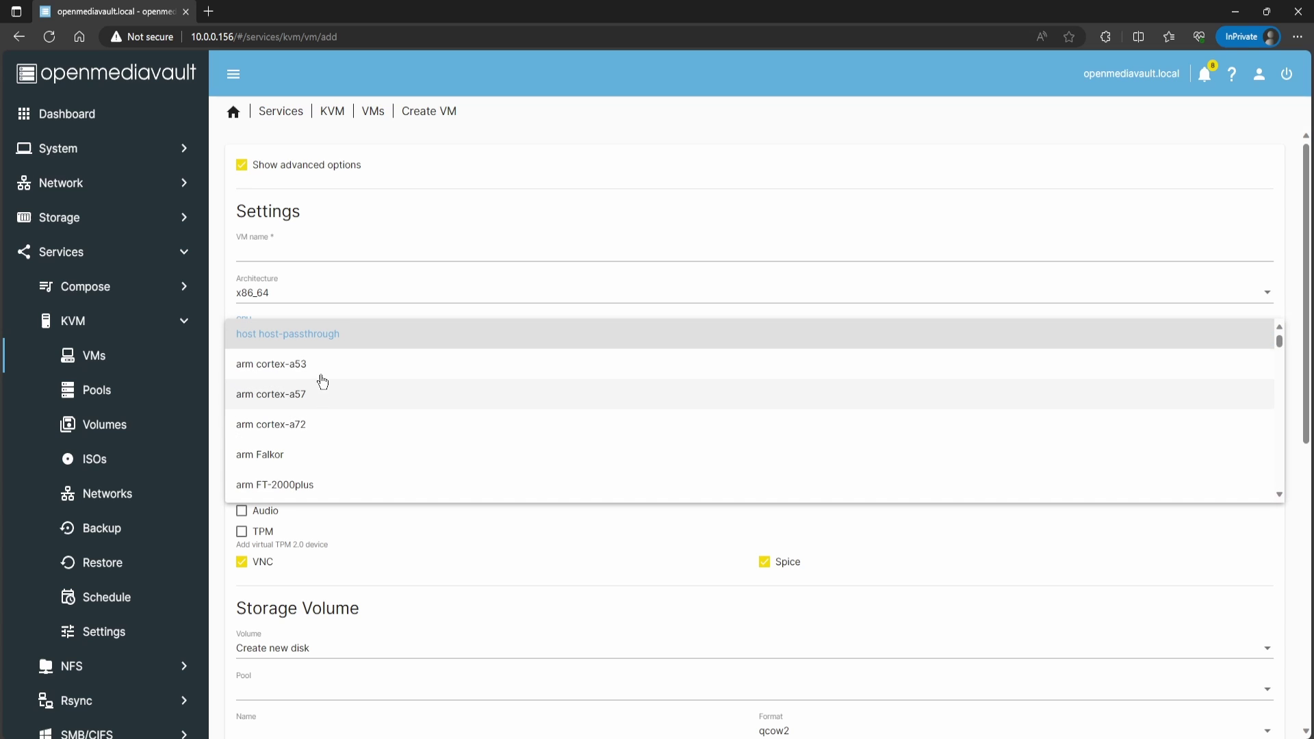
pyautogui.click(315, 335)
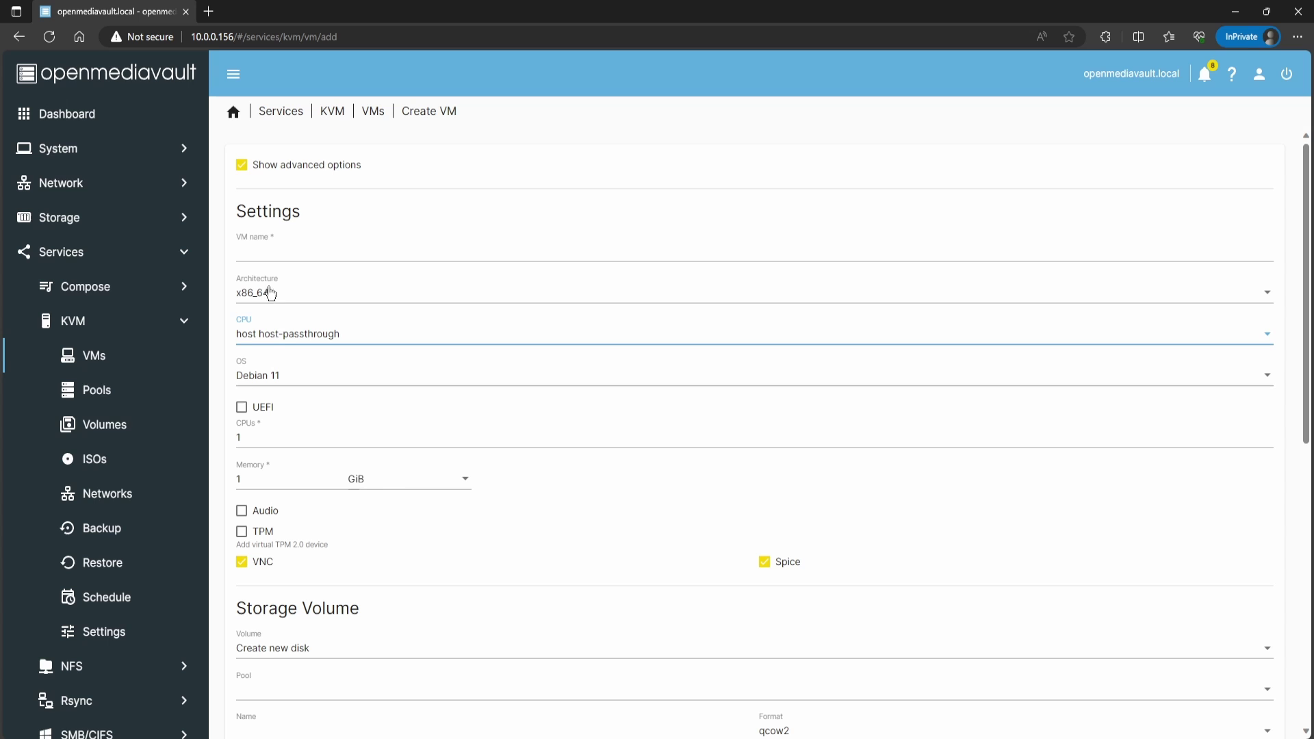
pyautogui.click(295, 343)
pyautogui.scroll(-12, 313, 415)
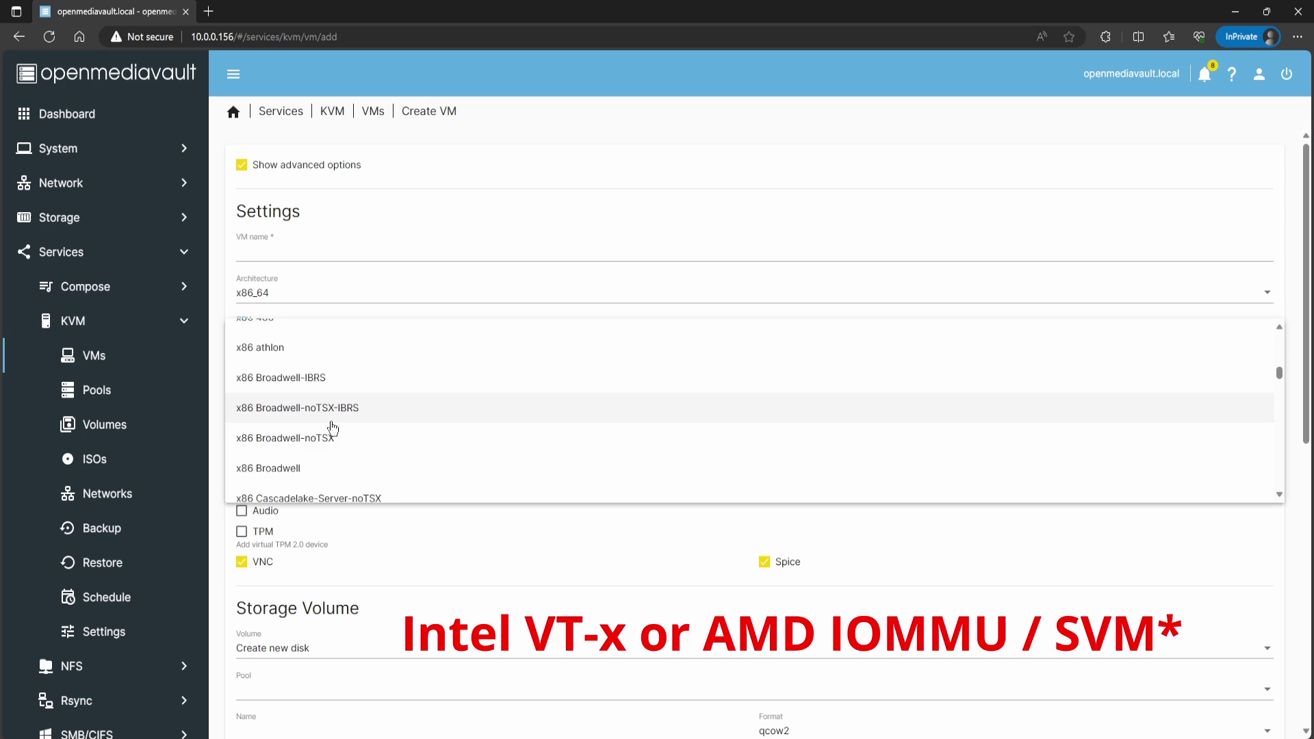
pyautogui.scroll(-3, 328, 425)
pyautogui.scroll(-10, 334, 428)
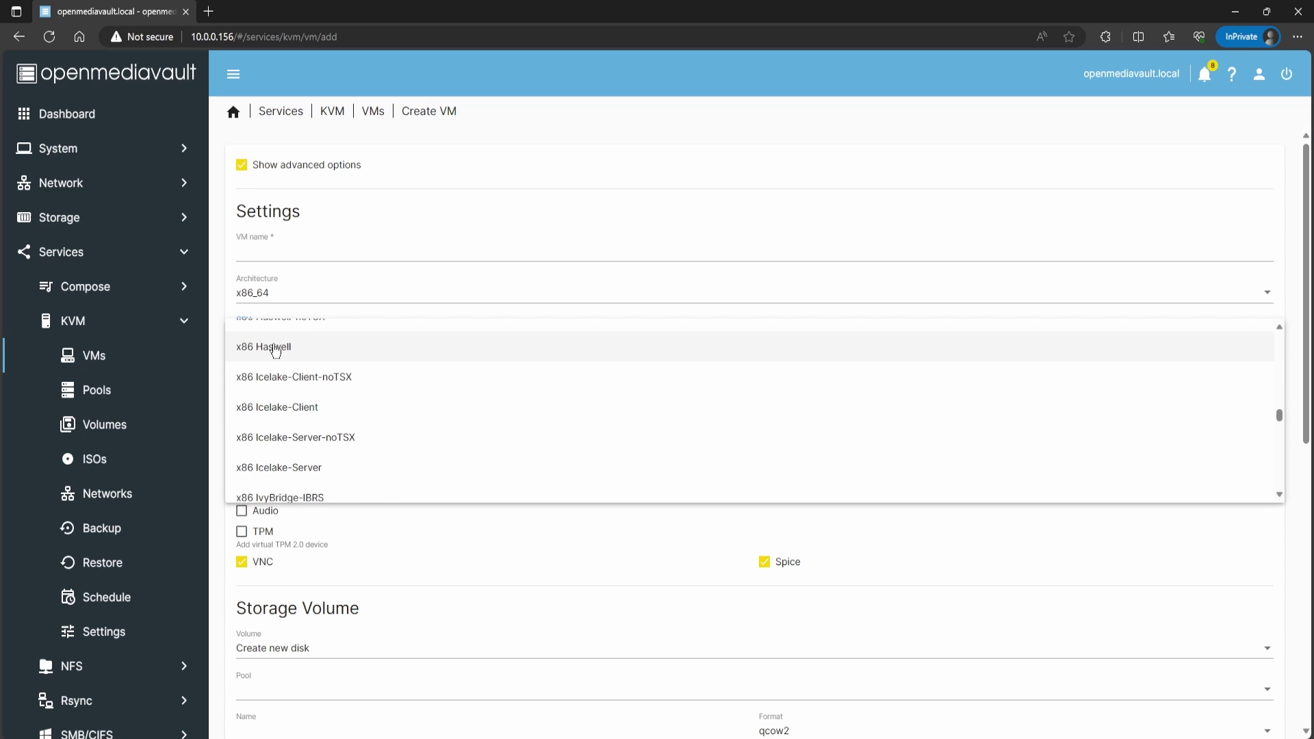
# Step: Set CPU model to x86 Haswell and OS to Ubuntu 22.04 LTS, leaving UEFI unticked
pyautogui.click(276, 350)
pyautogui.click(355, 376)
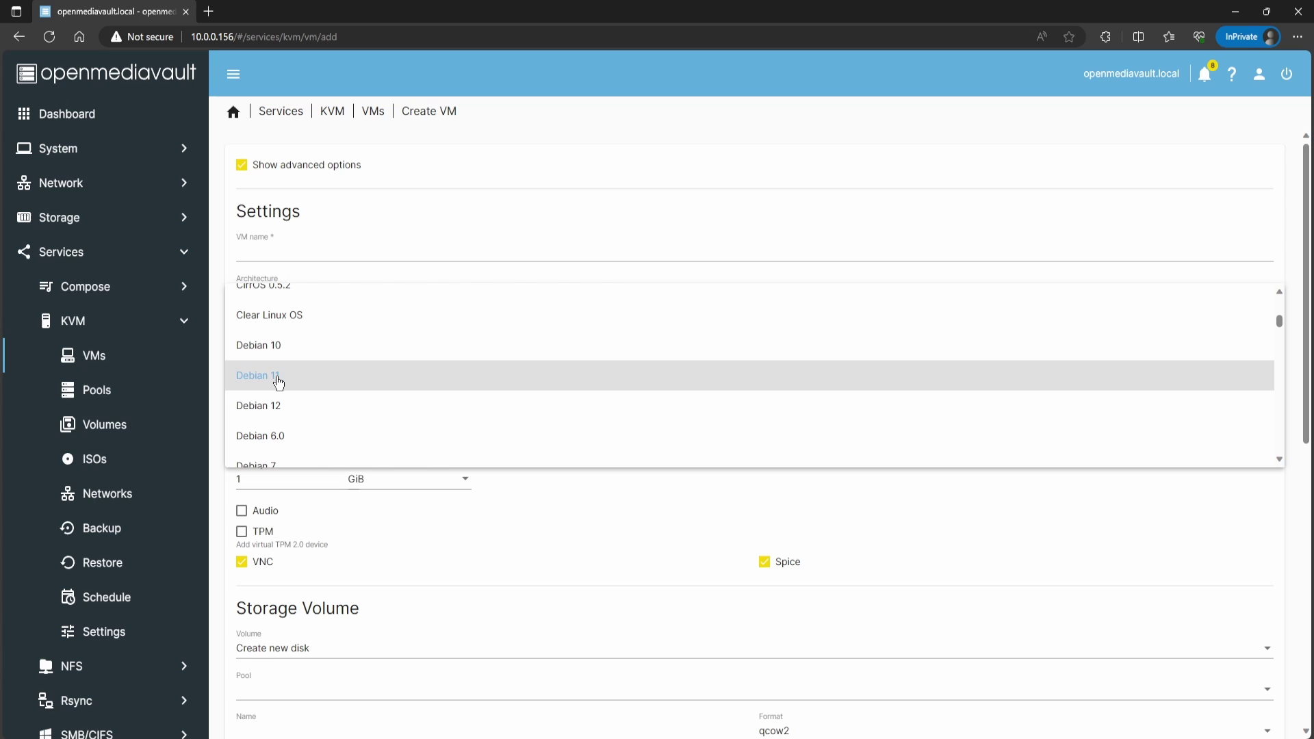
pyautogui.scroll(-15, 279, 381)
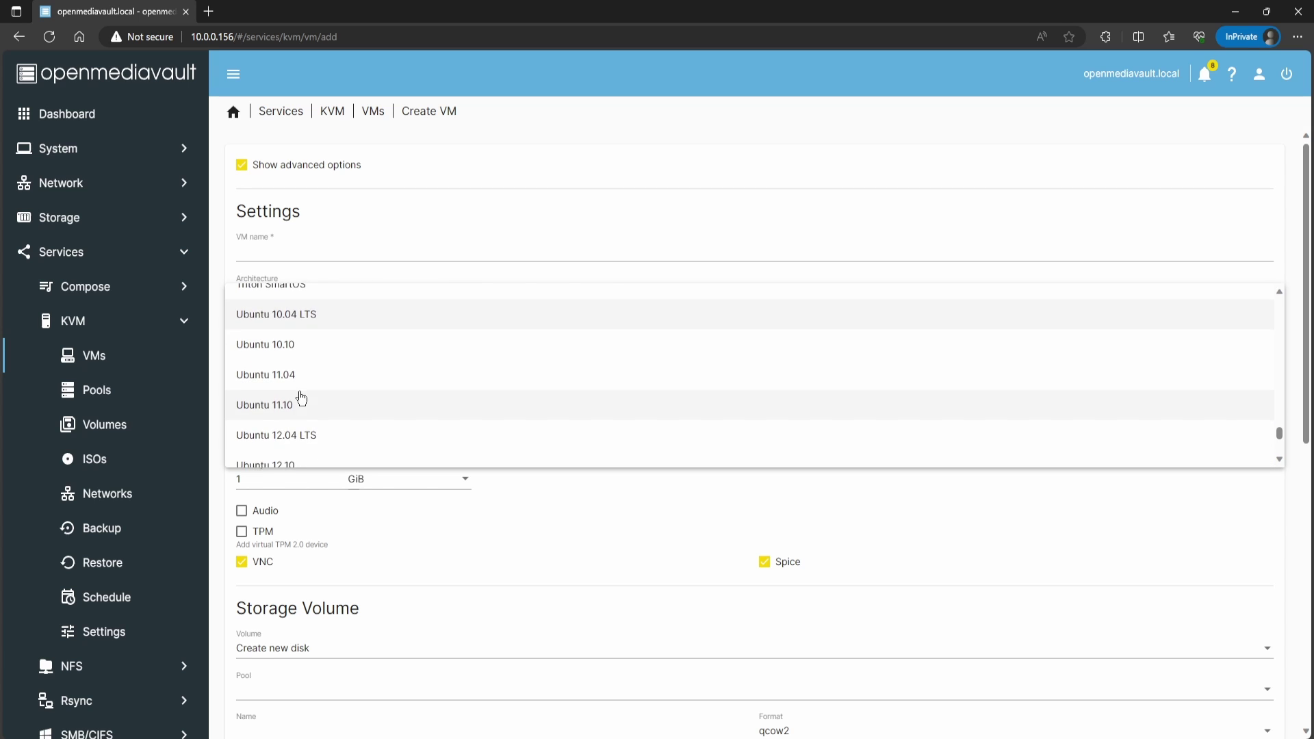
pyautogui.scroll(-10, 302, 397)
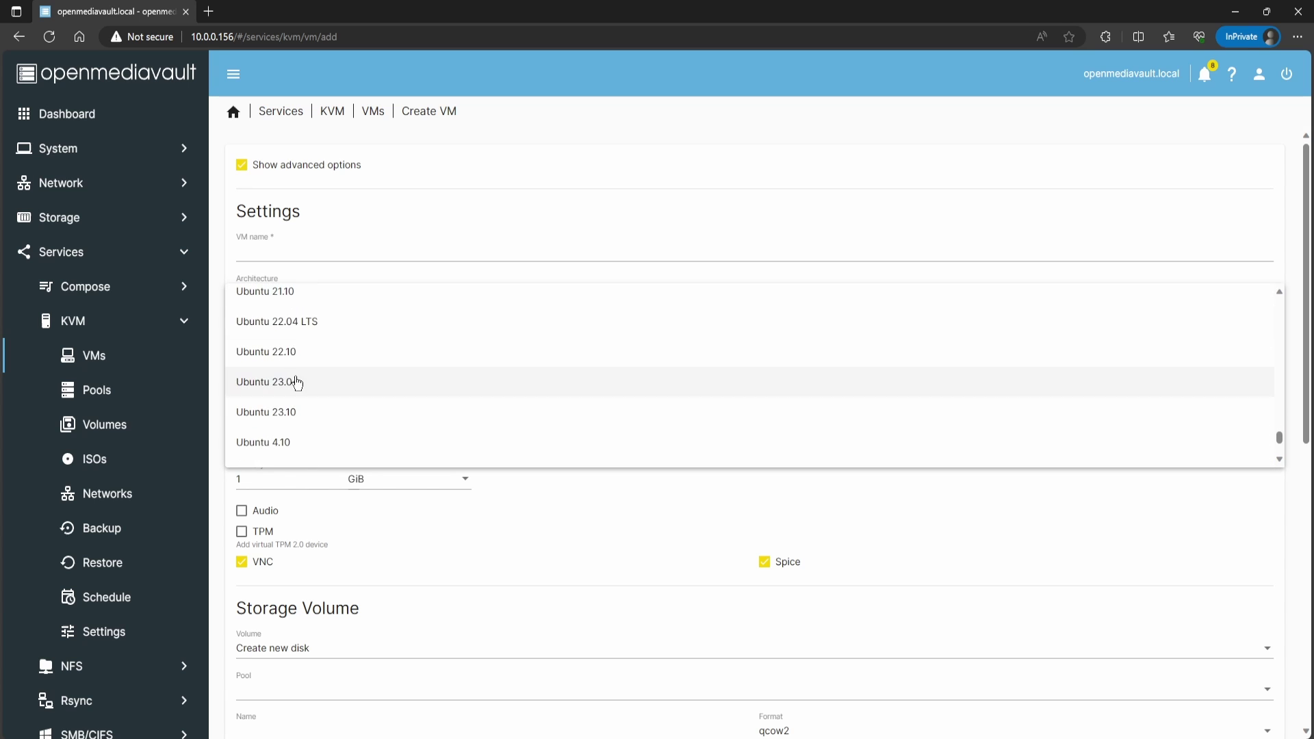
pyautogui.click(293, 329)
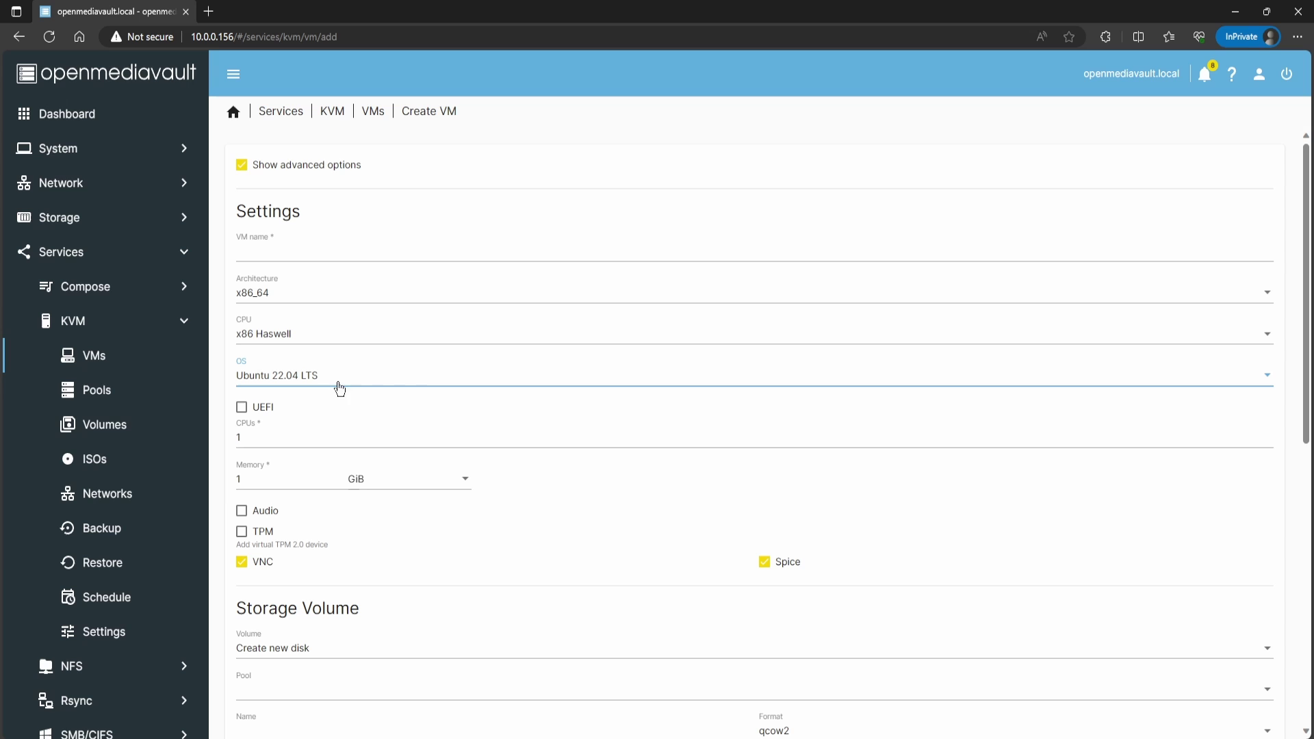
pyautogui.click(243, 408)
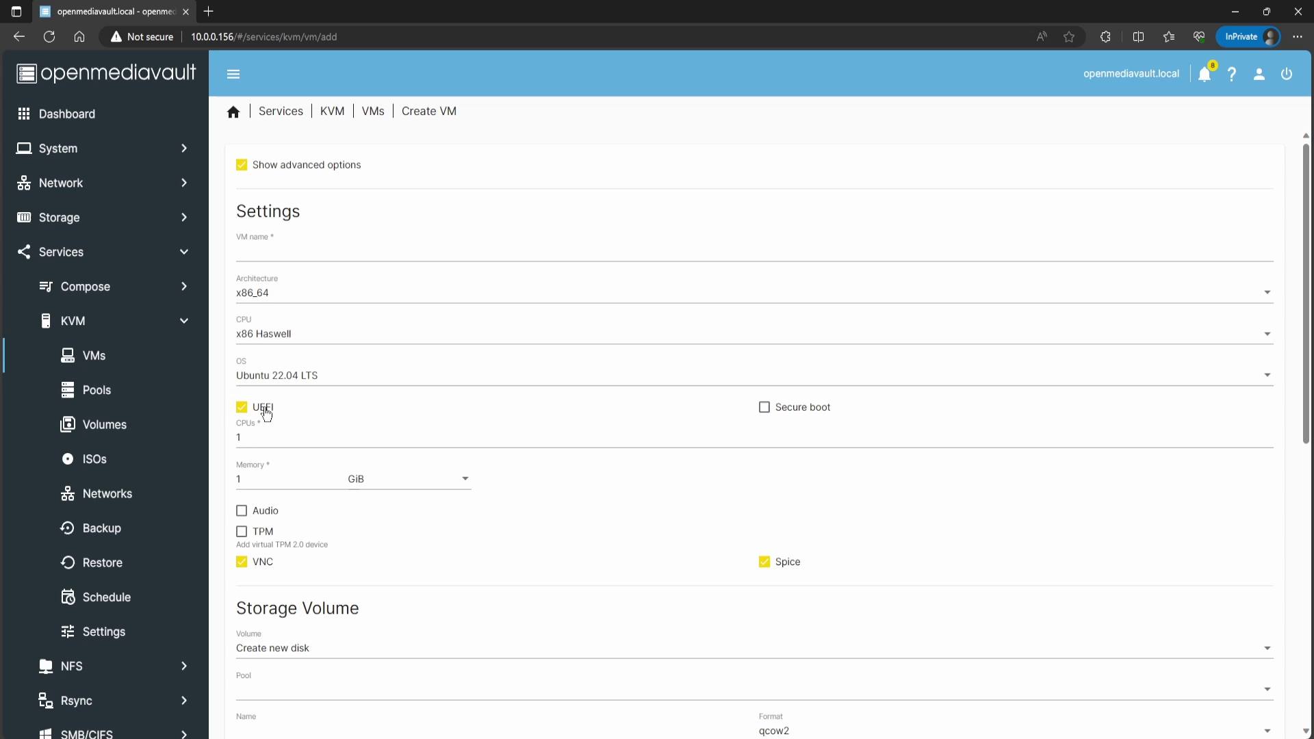
pyautogui.click(243, 408)
pyautogui.scroll(-3, 259, 423)
pyautogui.scroll(2, 257, 423)
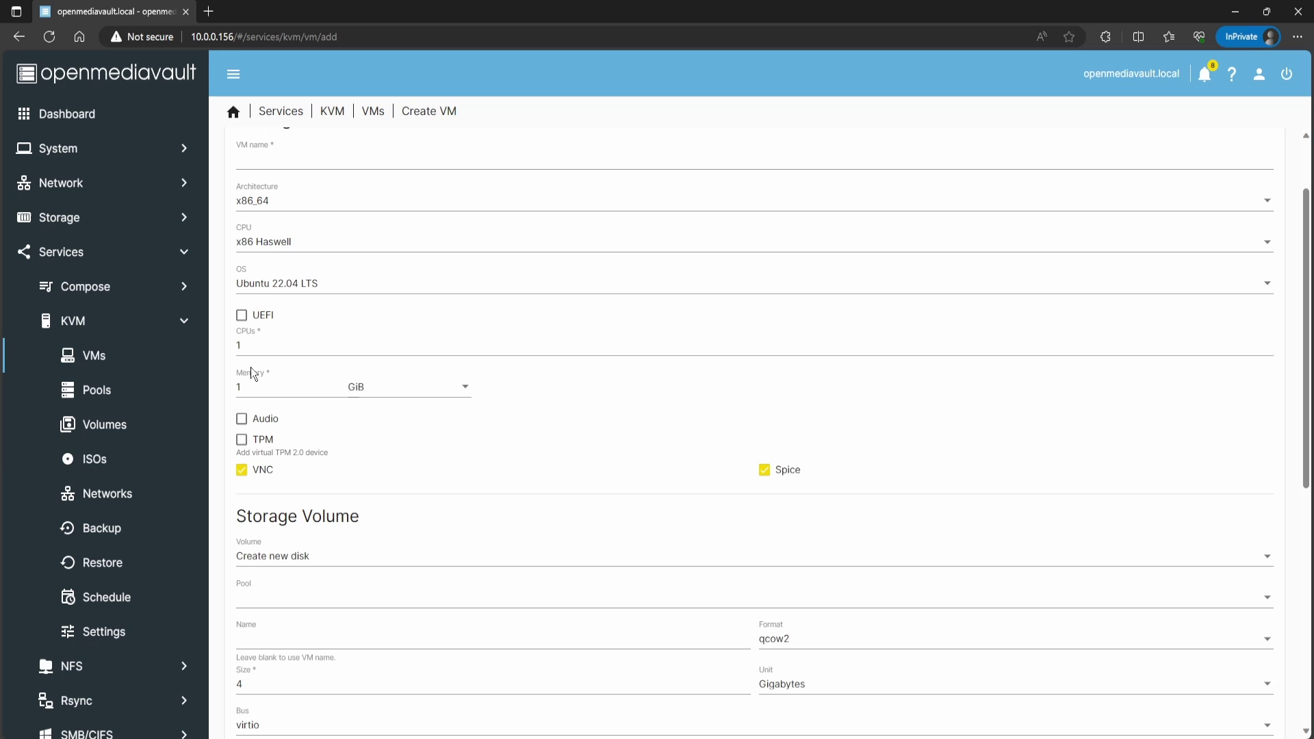
# Step: Review the CPU count and memory fields, and untick Spice, keeping VNC enabled
pyautogui.doubleClick(234, 347)
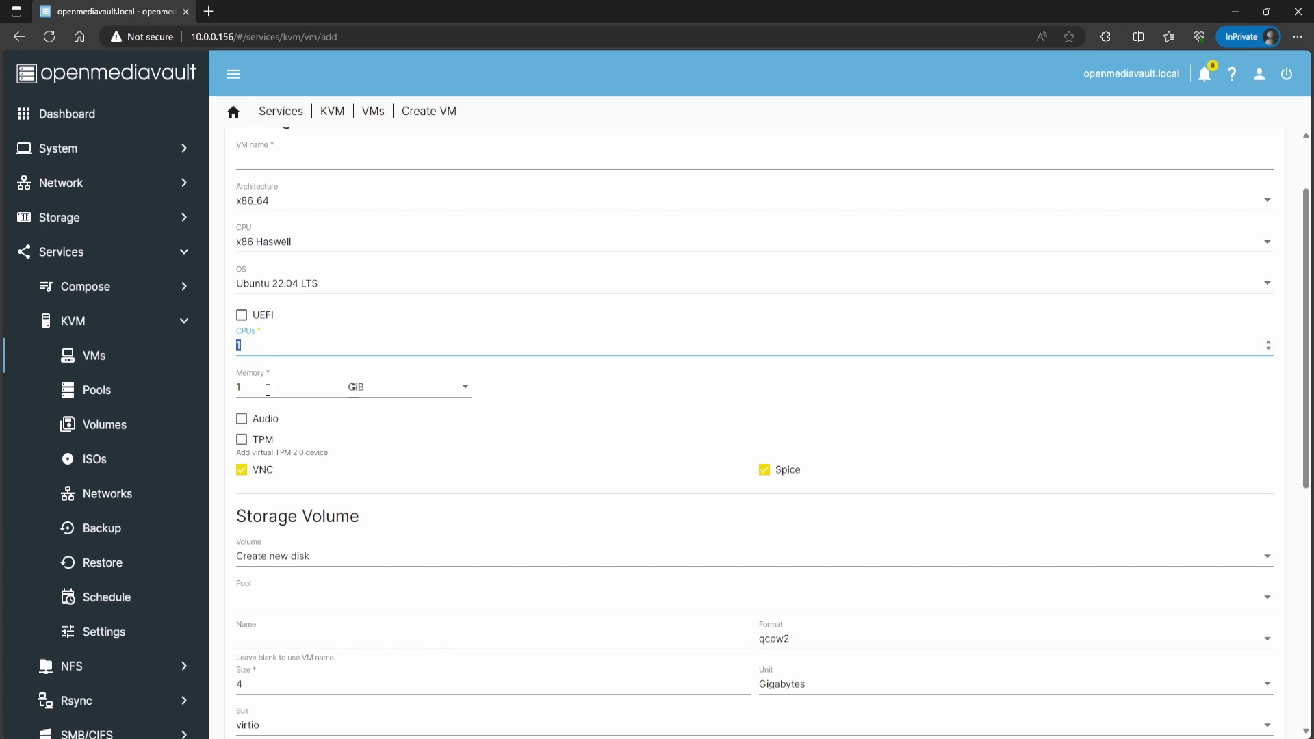
pyautogui.doubleClick(238, 388)
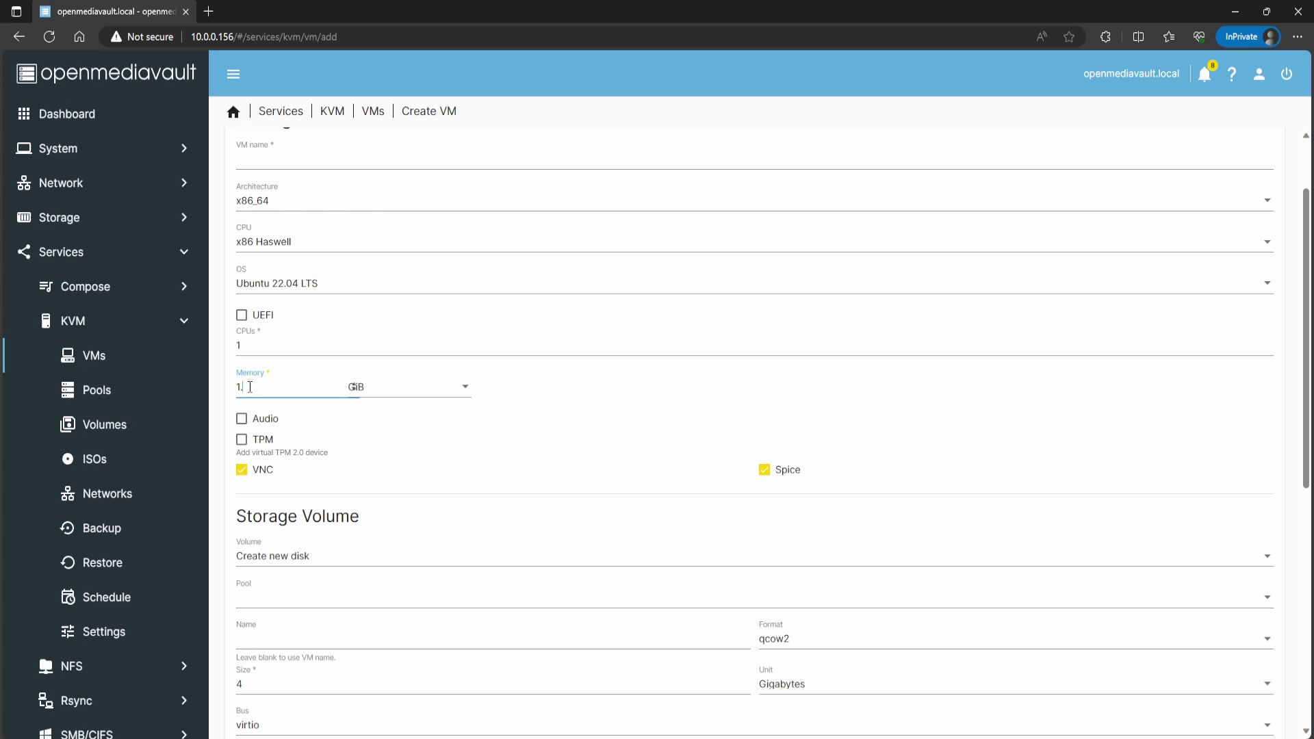
pyautogui.scroll(-3, 397, 406)
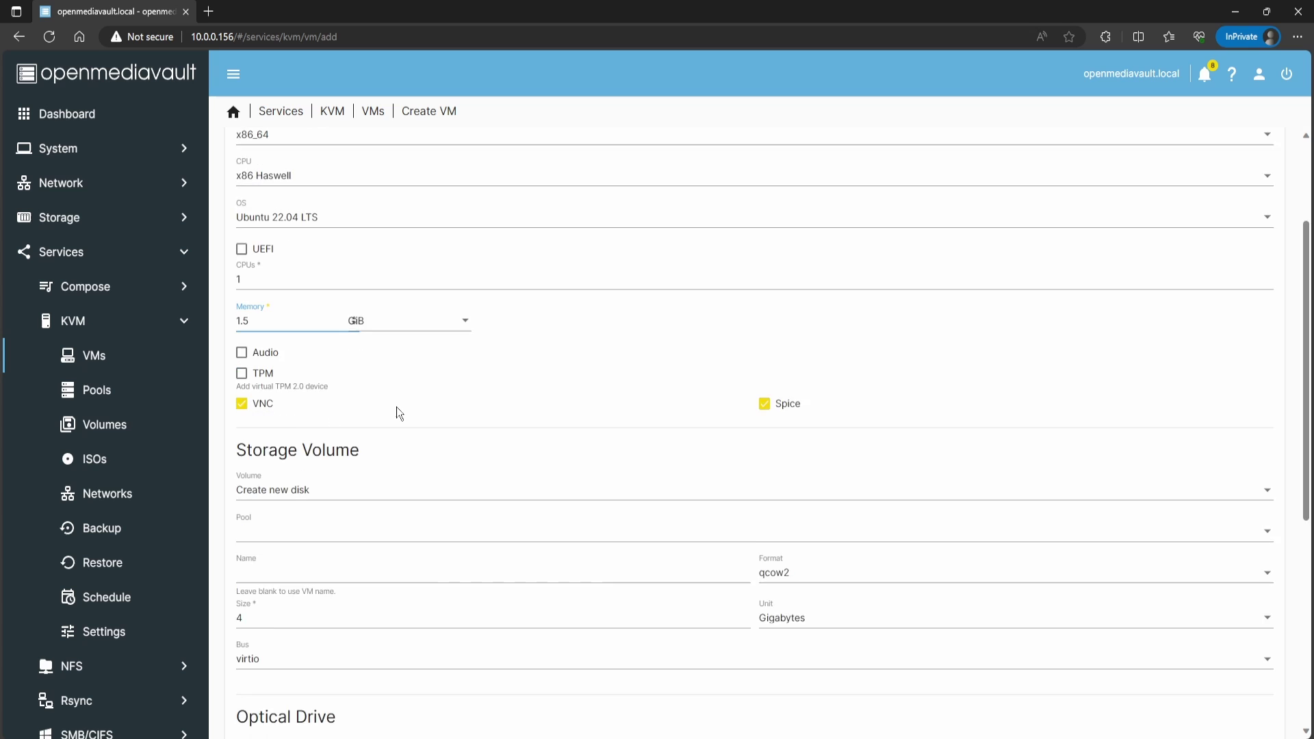
pyautogui.scroll(2, 281, 313)
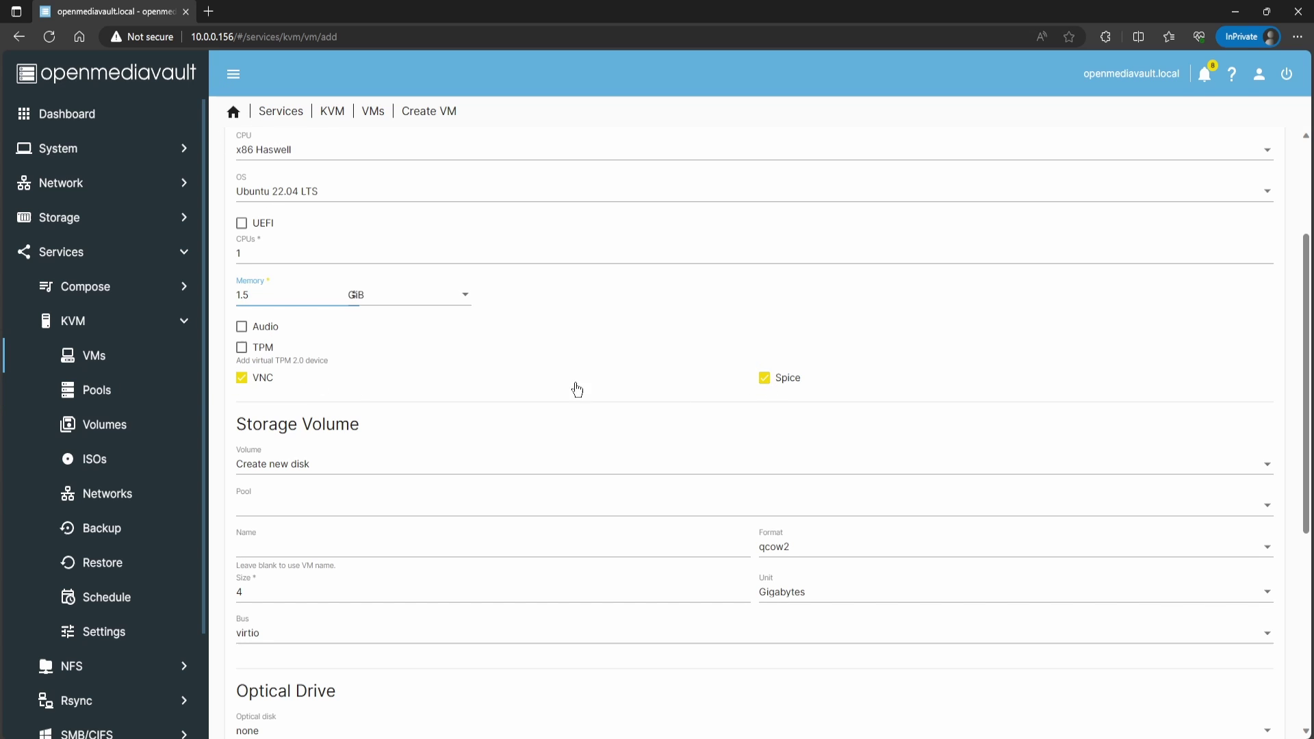
pyautogui.click(767, 379)
# Step: Change the VM's memory to 1500 MiB
pyautogui.scroll(-2, 504, 393)
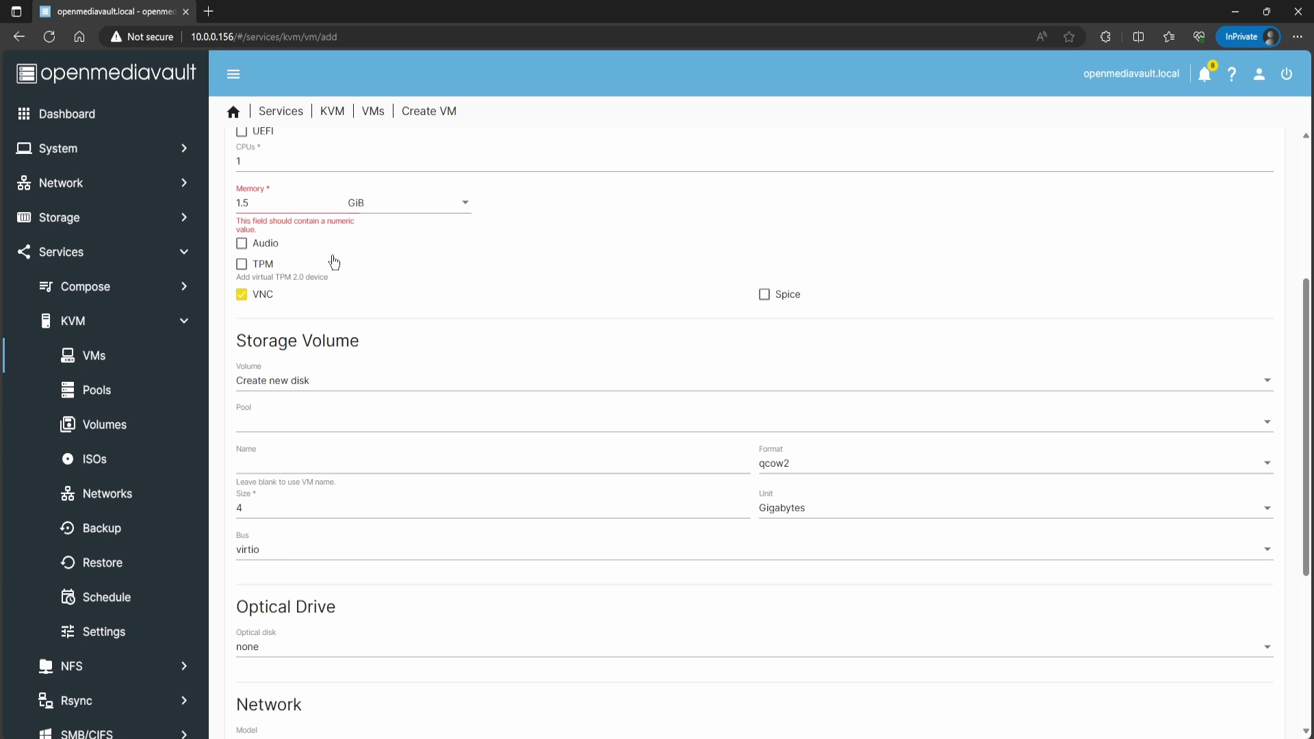
pyautogui.click(267, 203)
pyautogui.press('BackSpace')
pyautogui.press('BackSpace')
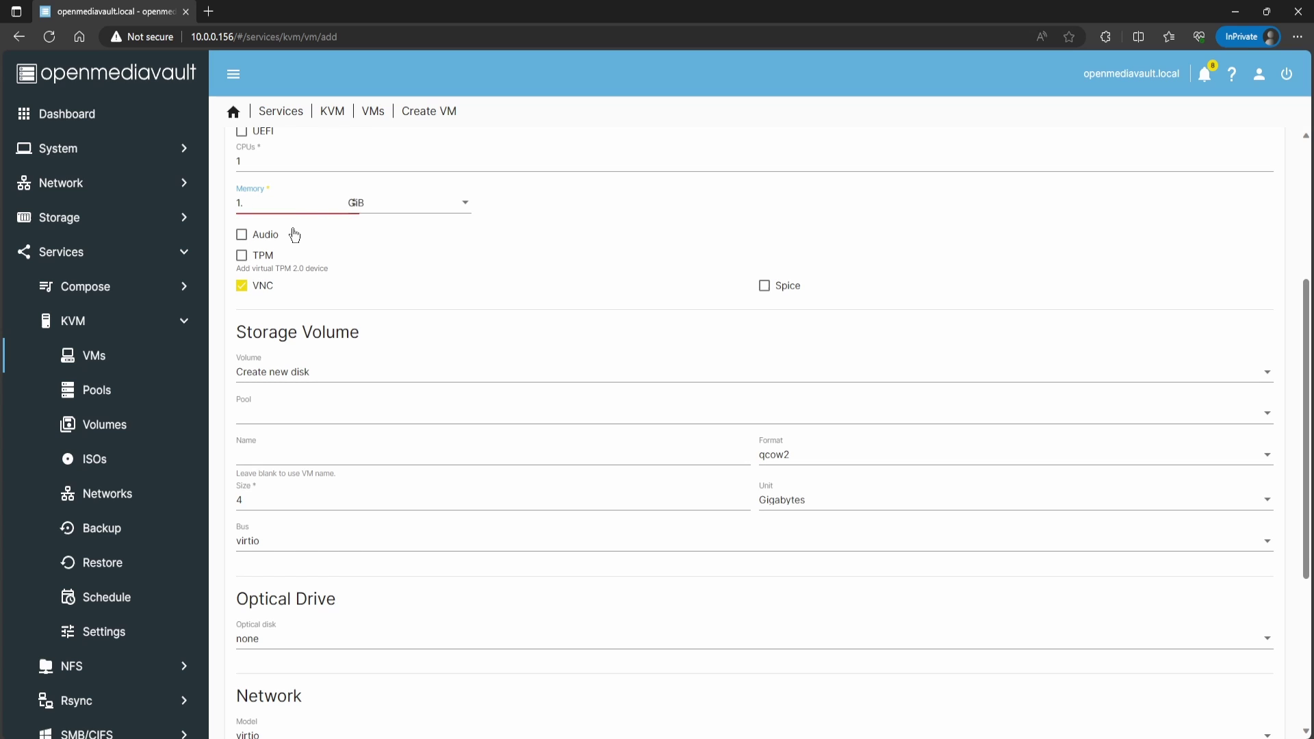
pyautogui.click(356, 202)
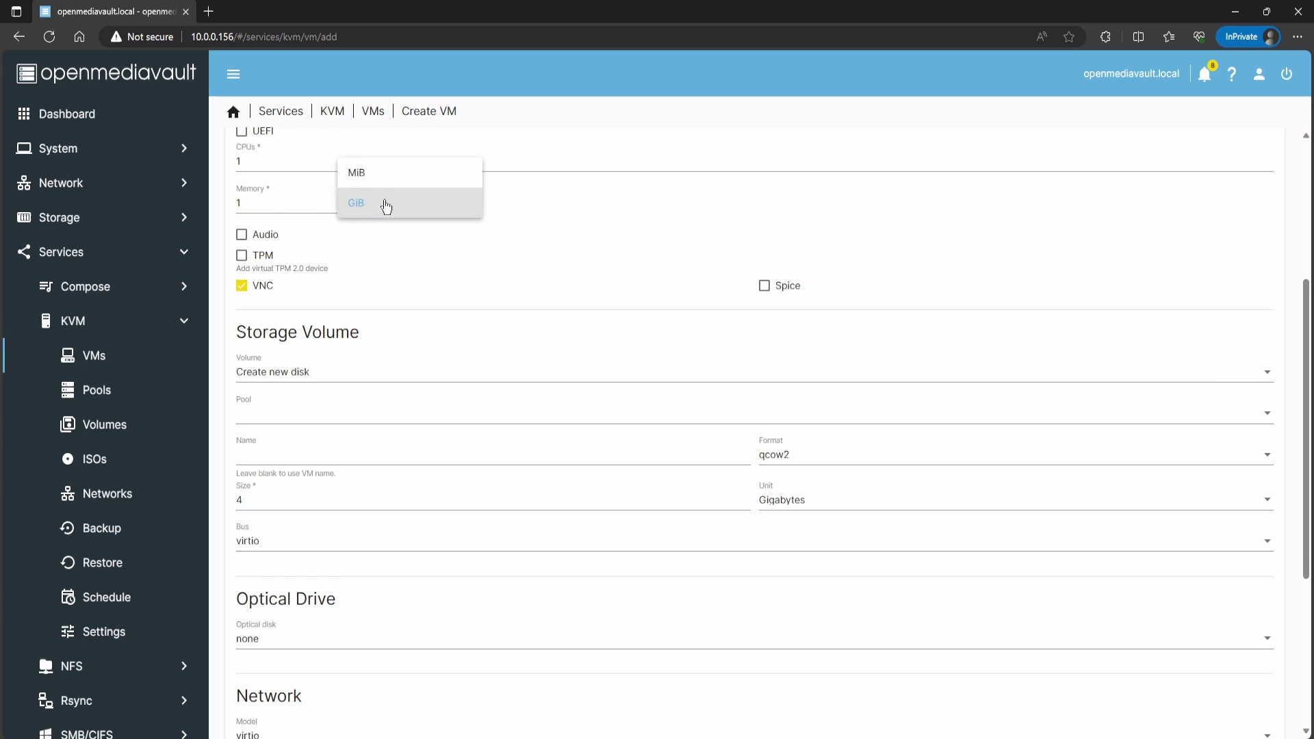
pyautogui.click(369, 176)
pyautogui.click(254, 203)
pyautogui.write('500')
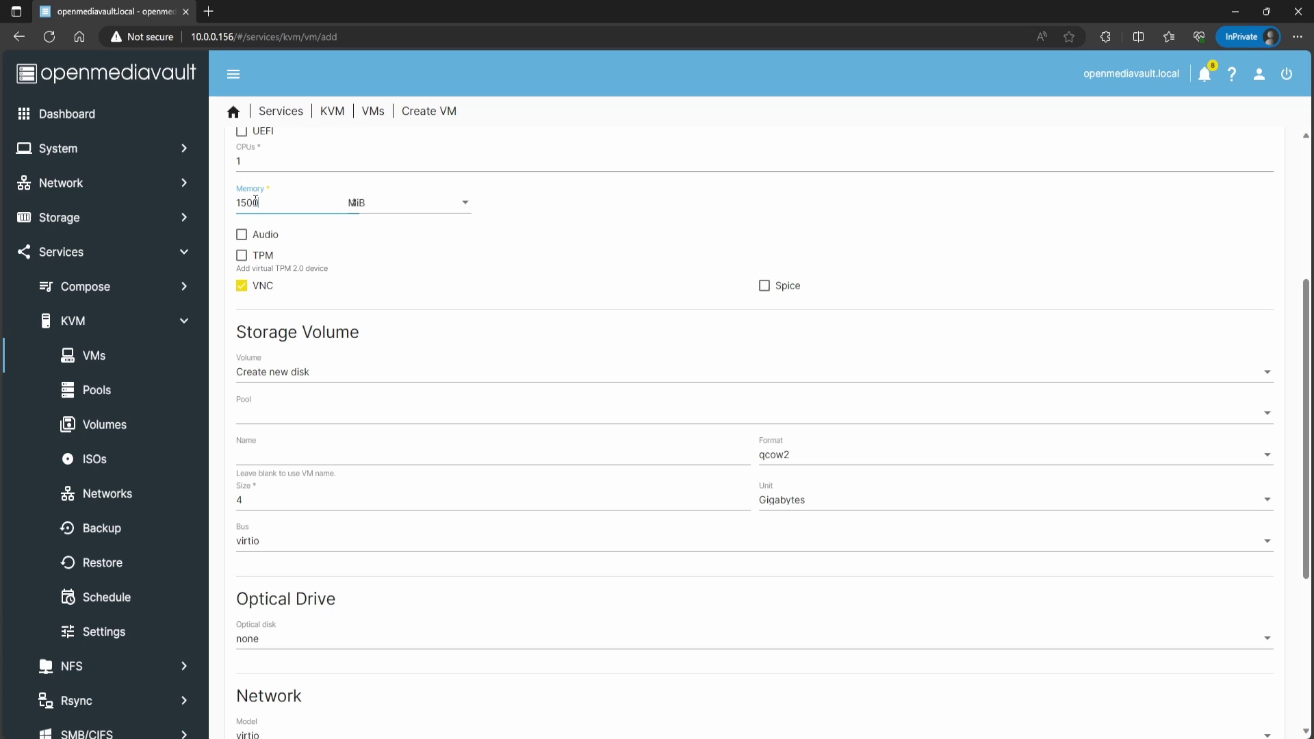
pyautogui.scroll(-1, 339, 293)
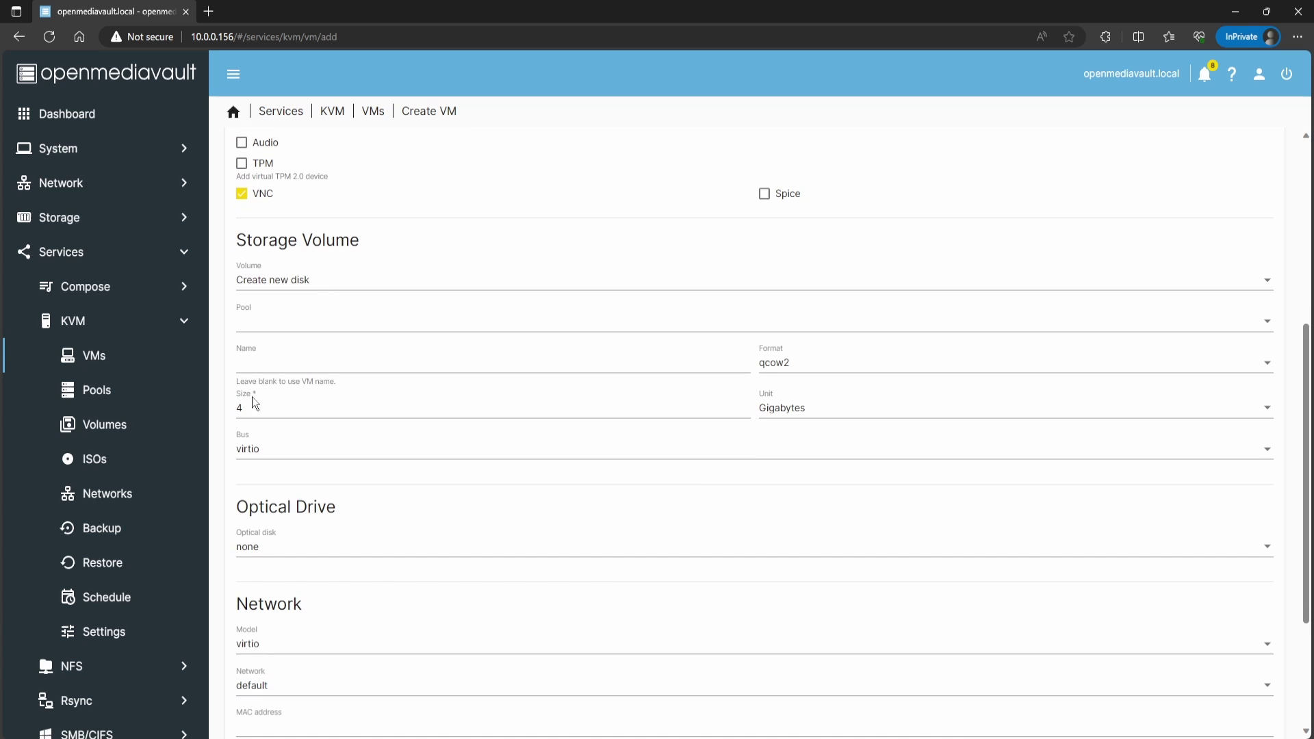
# Step: Change the disk size from 4 to 8 GB and place it in the vm-storage pool
pyautogui.moveTo(255, 407); pyautogui.dragTo(228, 416)
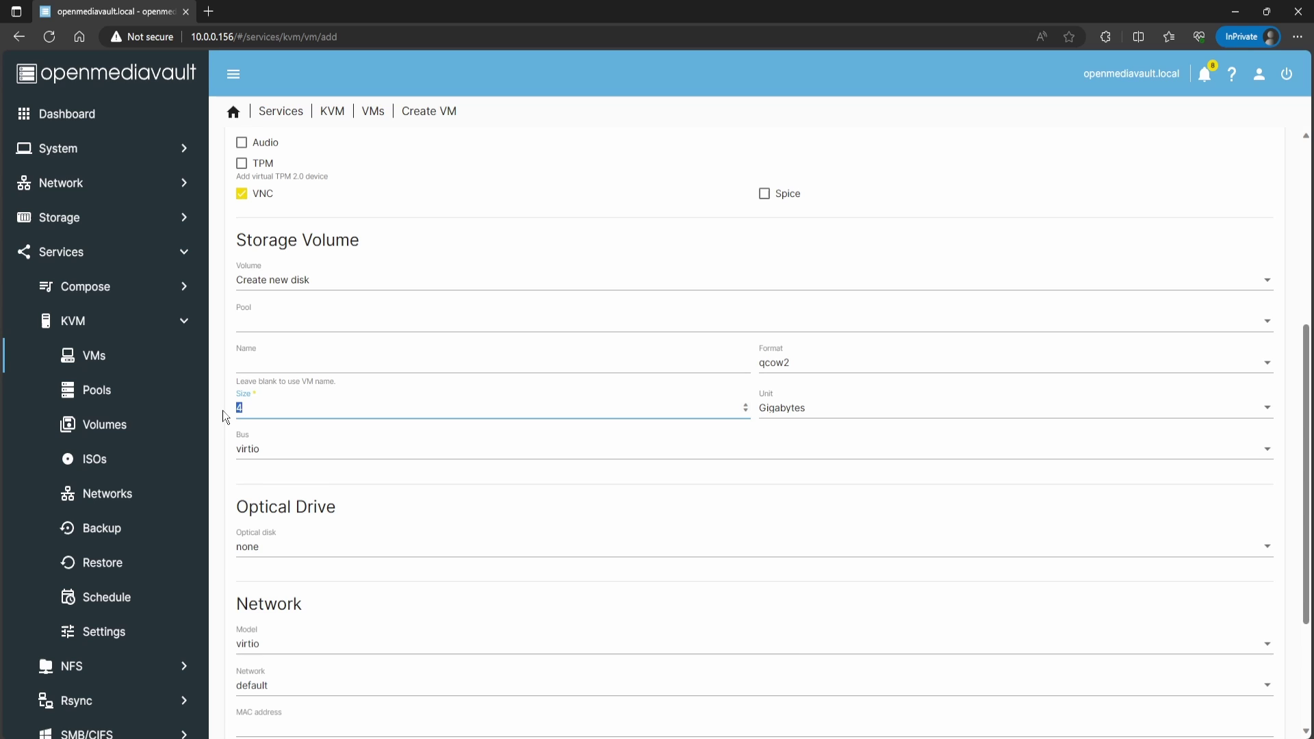
pyautogui.write('8')
pyautogui.click(311, 365)
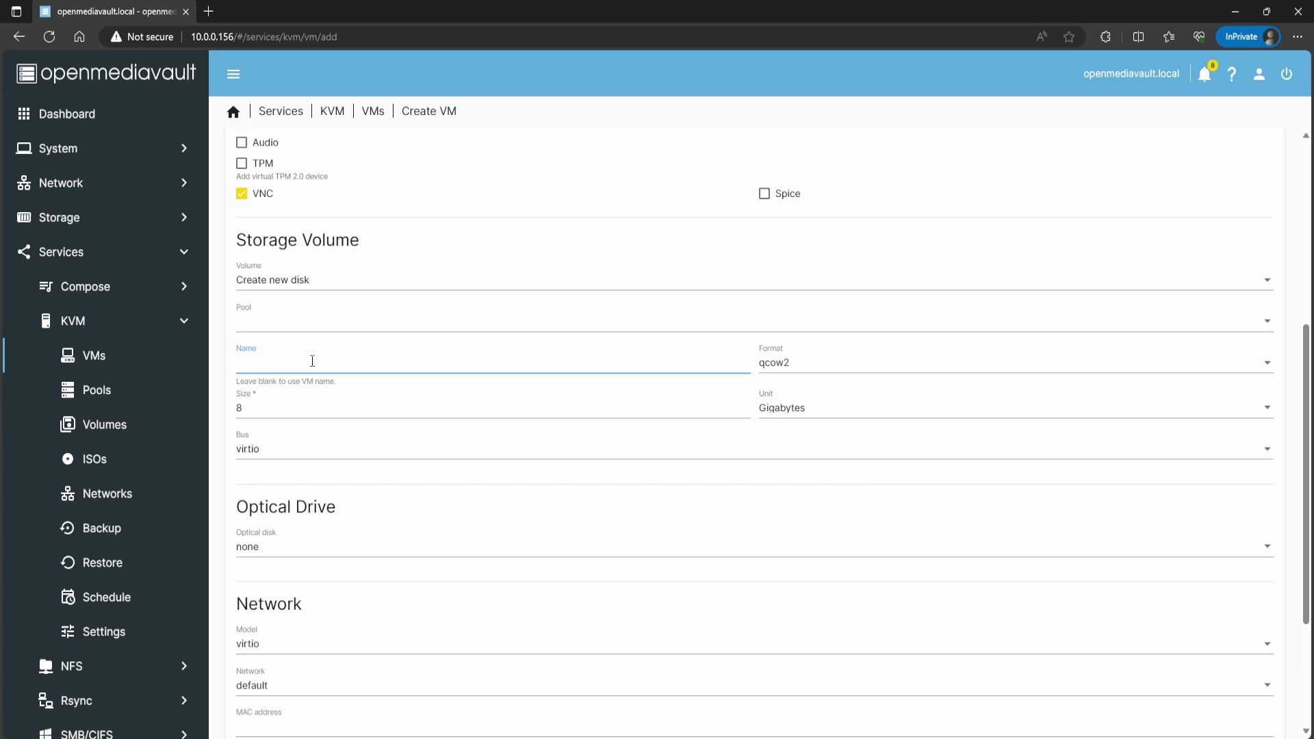
pyautogui.click(278, 322)
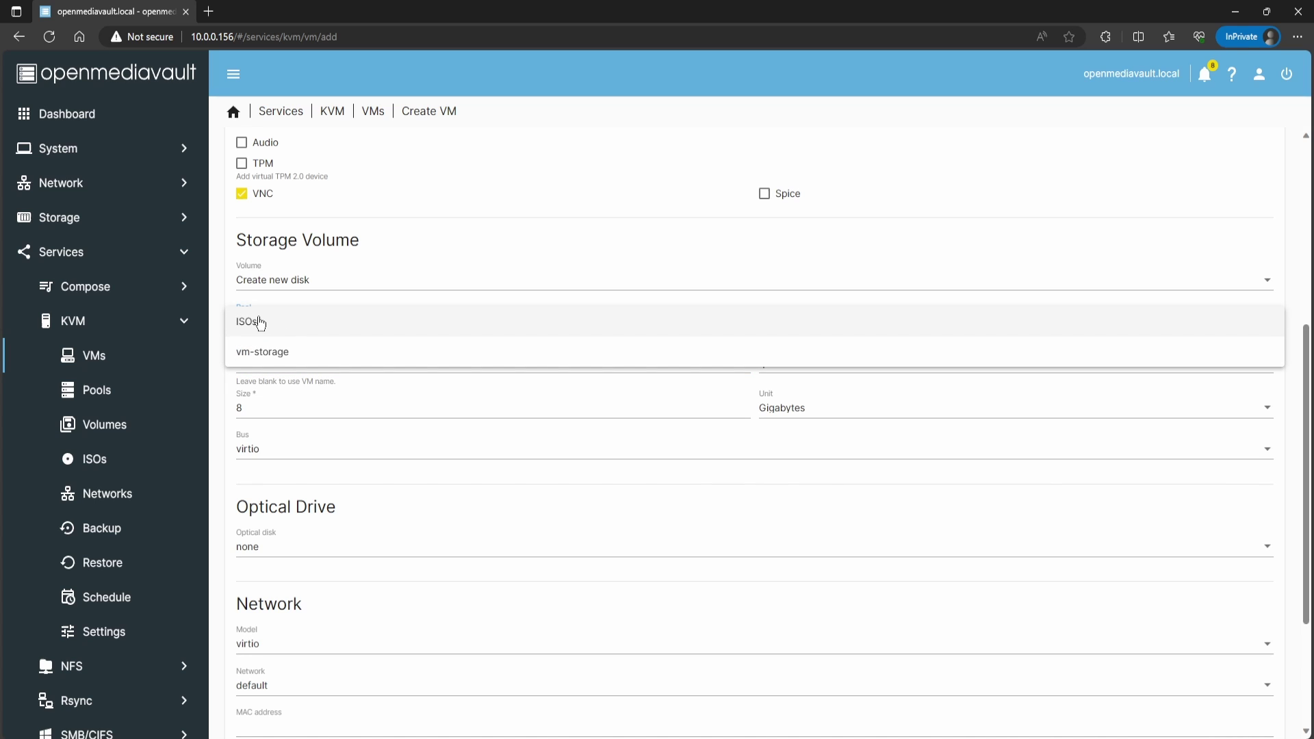
pyautogui.click(288, 360)
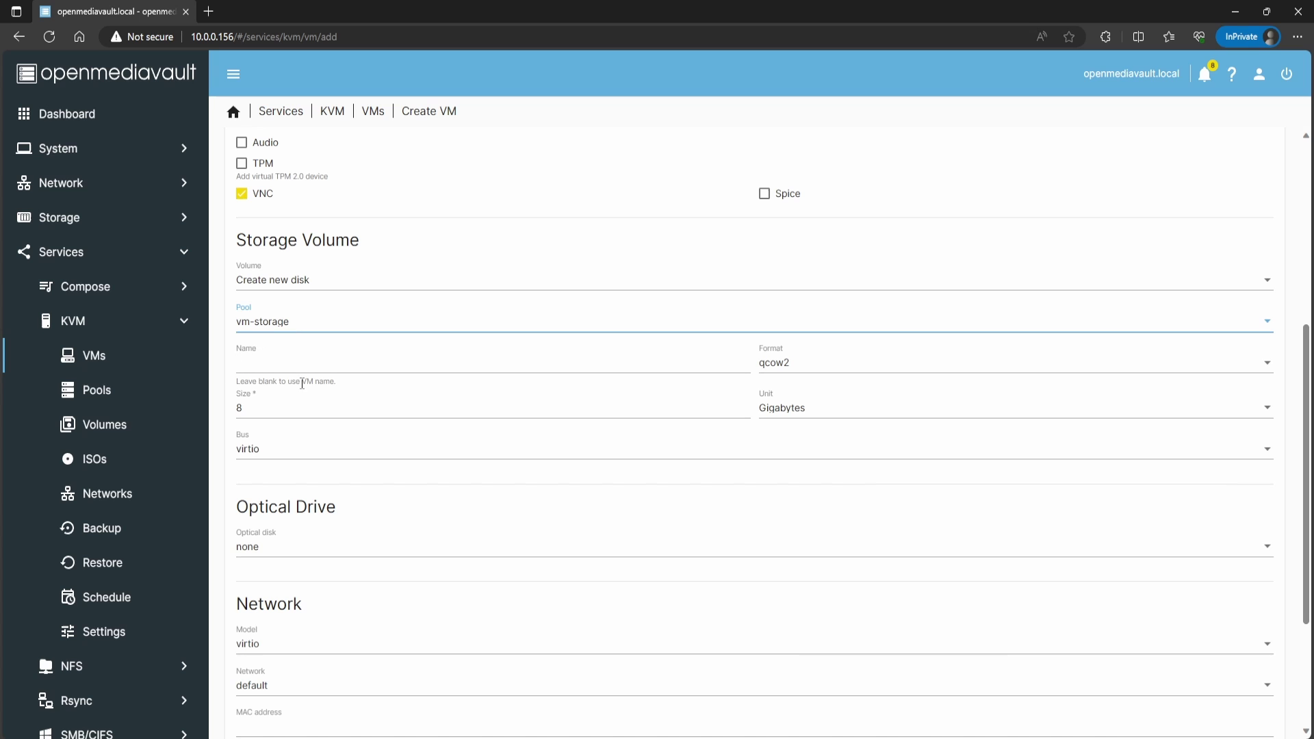
pyautogui.scroll(5, 302, 384)
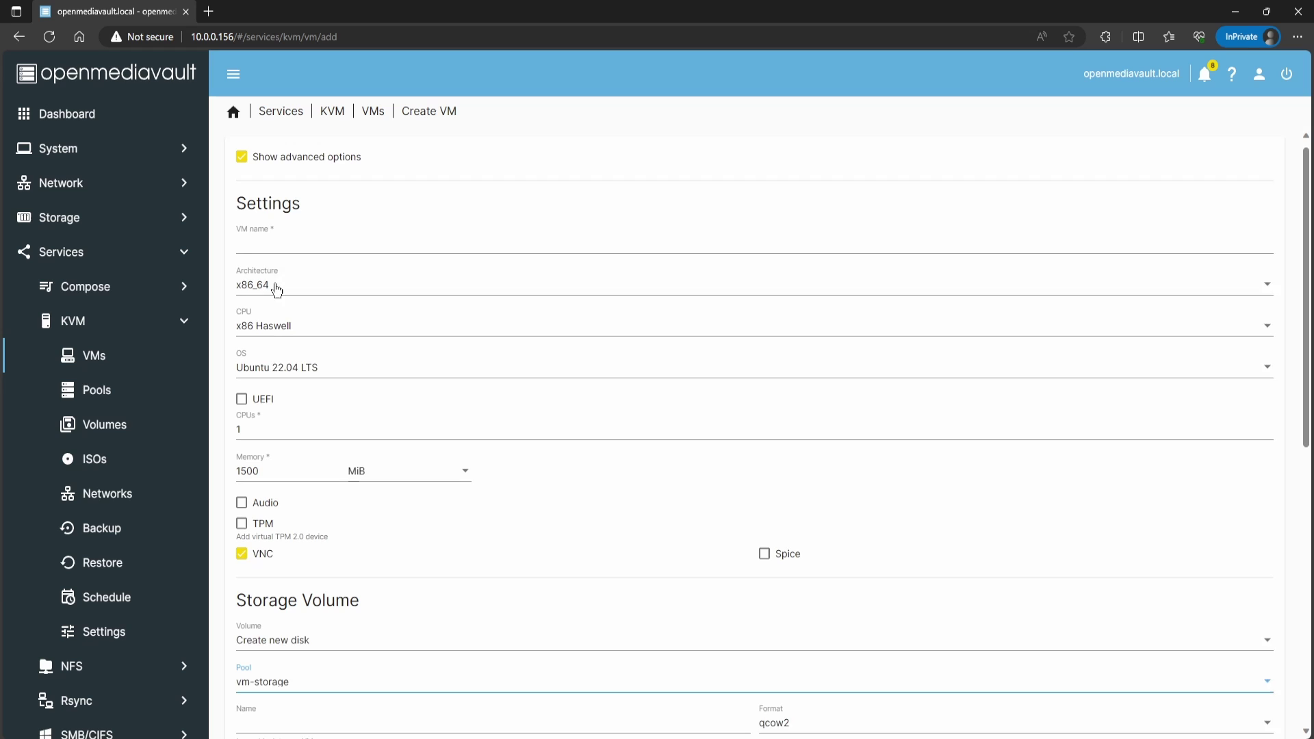
# Step: Name the new VM ubuntuserverdemo
pyautogui.click(272, 260)
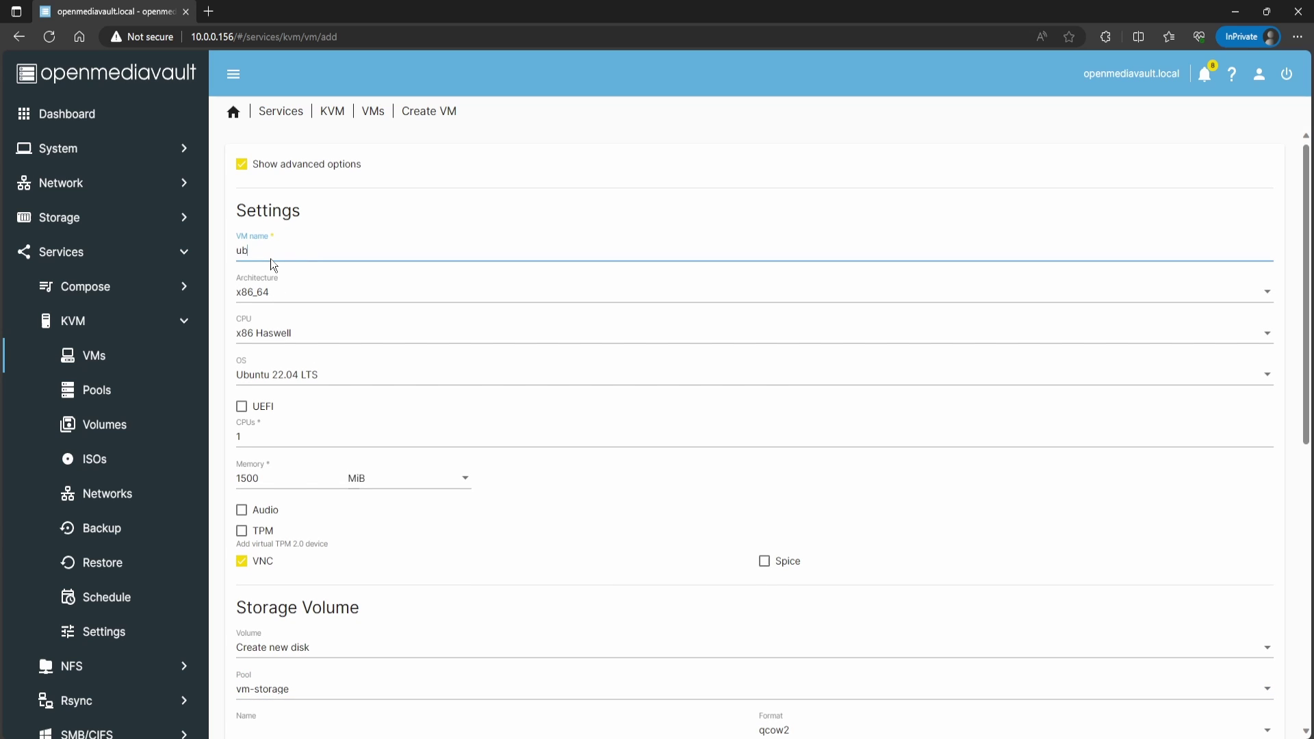
pyautogui.write('ubuntuserverdemo')
pyautogui.scroll(-7, 334, 251)
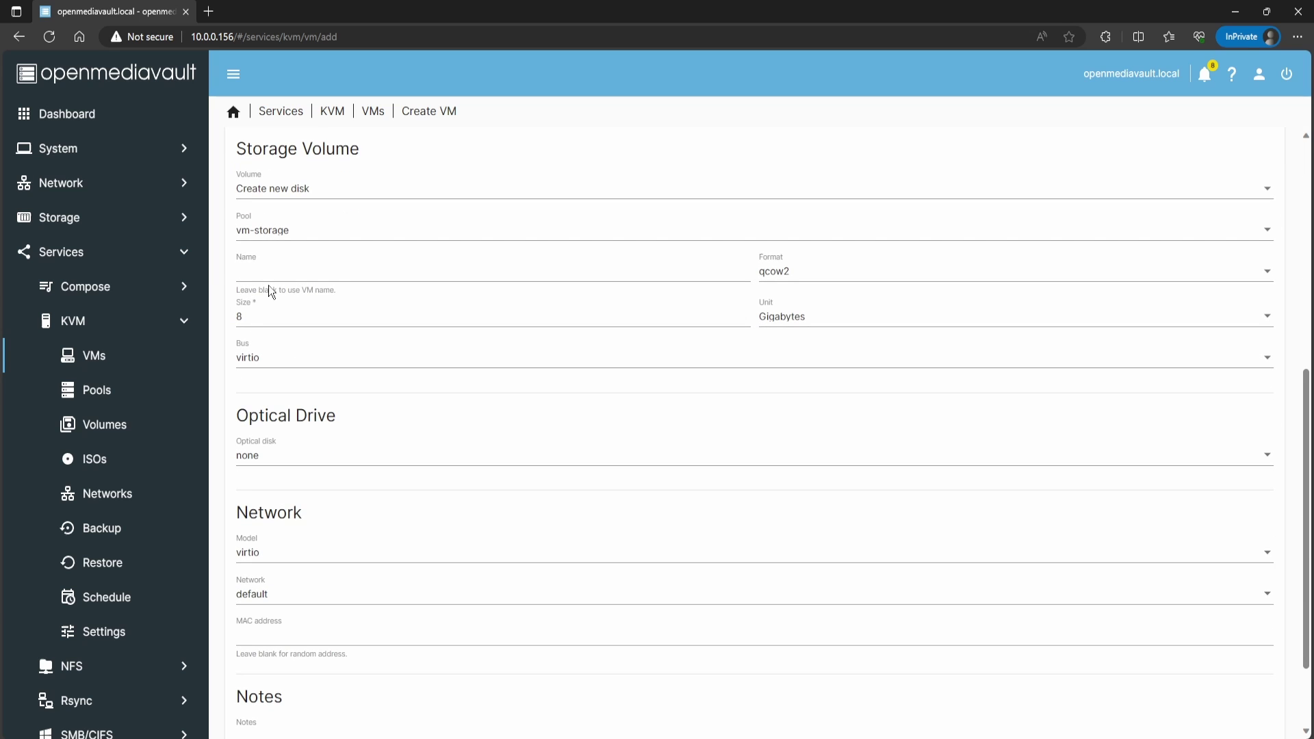
pyautogui.scroll(-2, 334, 293)
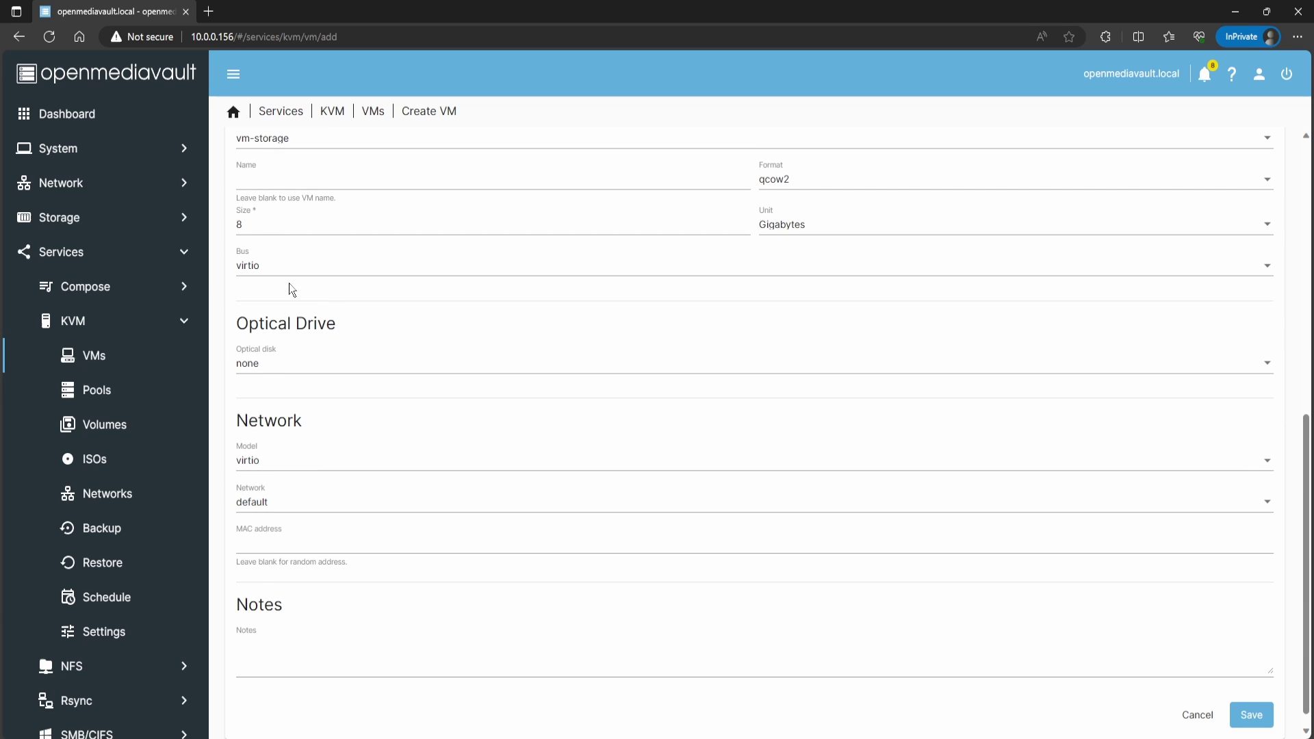
pyautogui.scroll(-1, 281, 291)
# Step: Attach the Ubuntu 22.04.3 server ISO as optical disk and connect the VM to Bridge
pyautogui.click(257, 342)
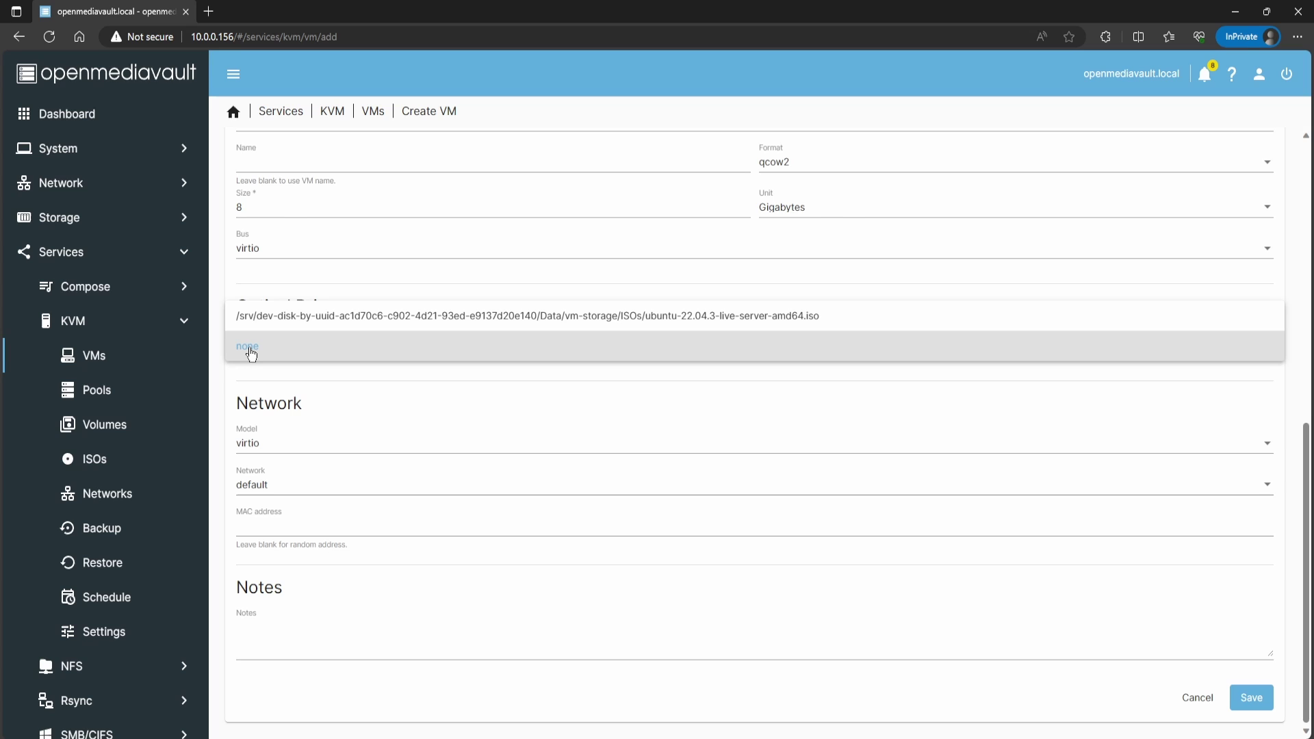
pyautogui.click(633, 319)
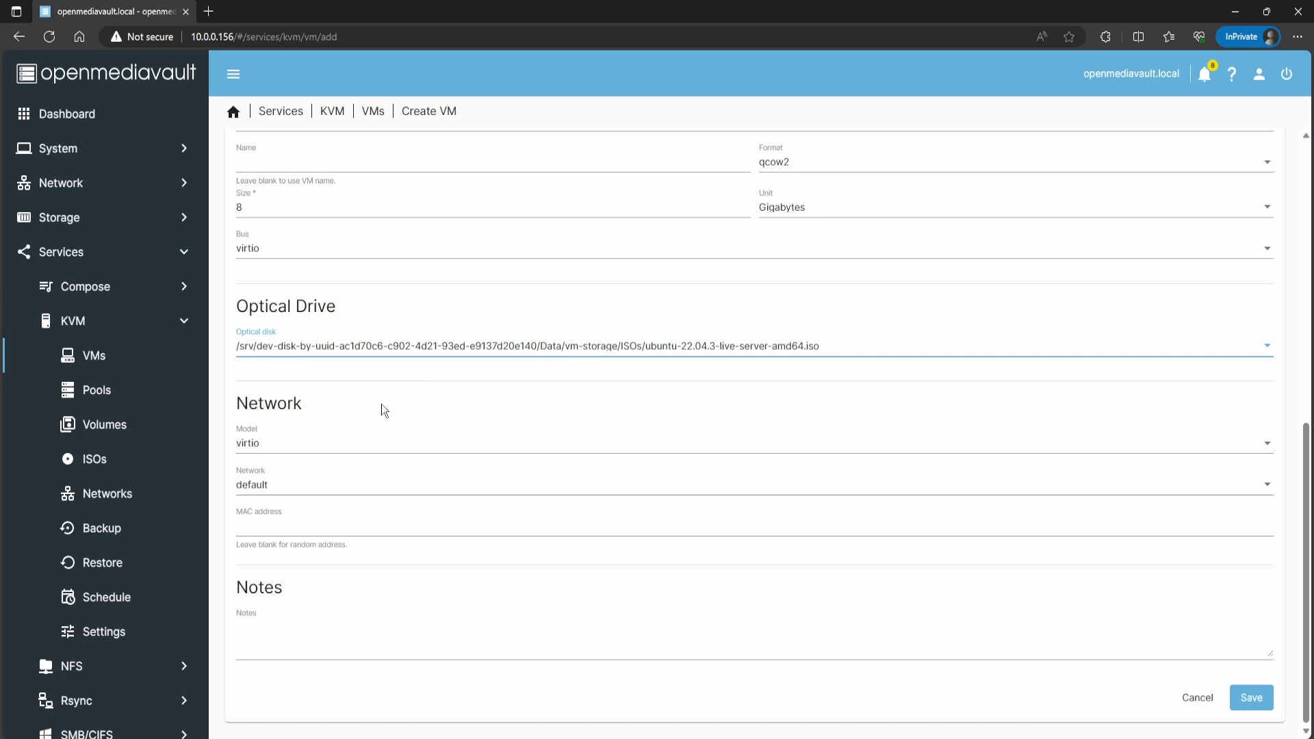
pyautogui.click(280, 493)
pyautogui.click(253, 457)
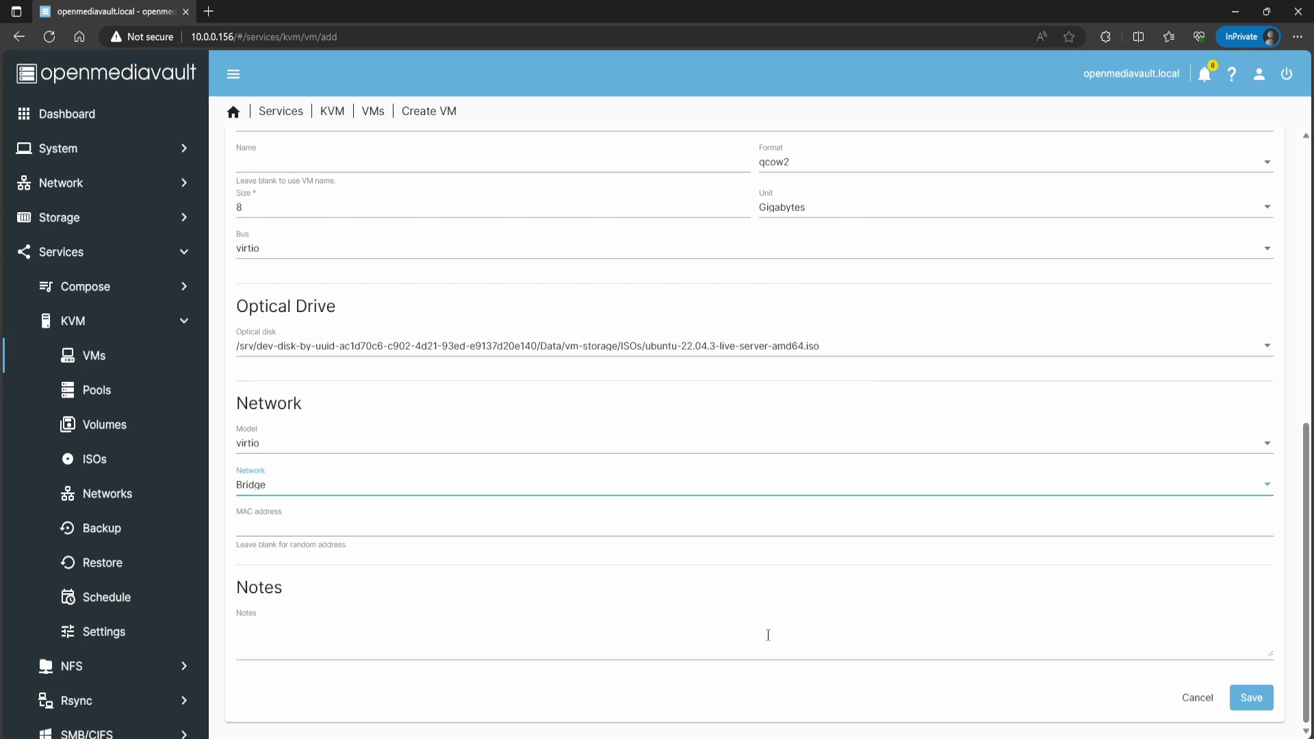
# Step: Save the VM with its disk size reduced to 7 GB
pyautogui.click(1264, 701)
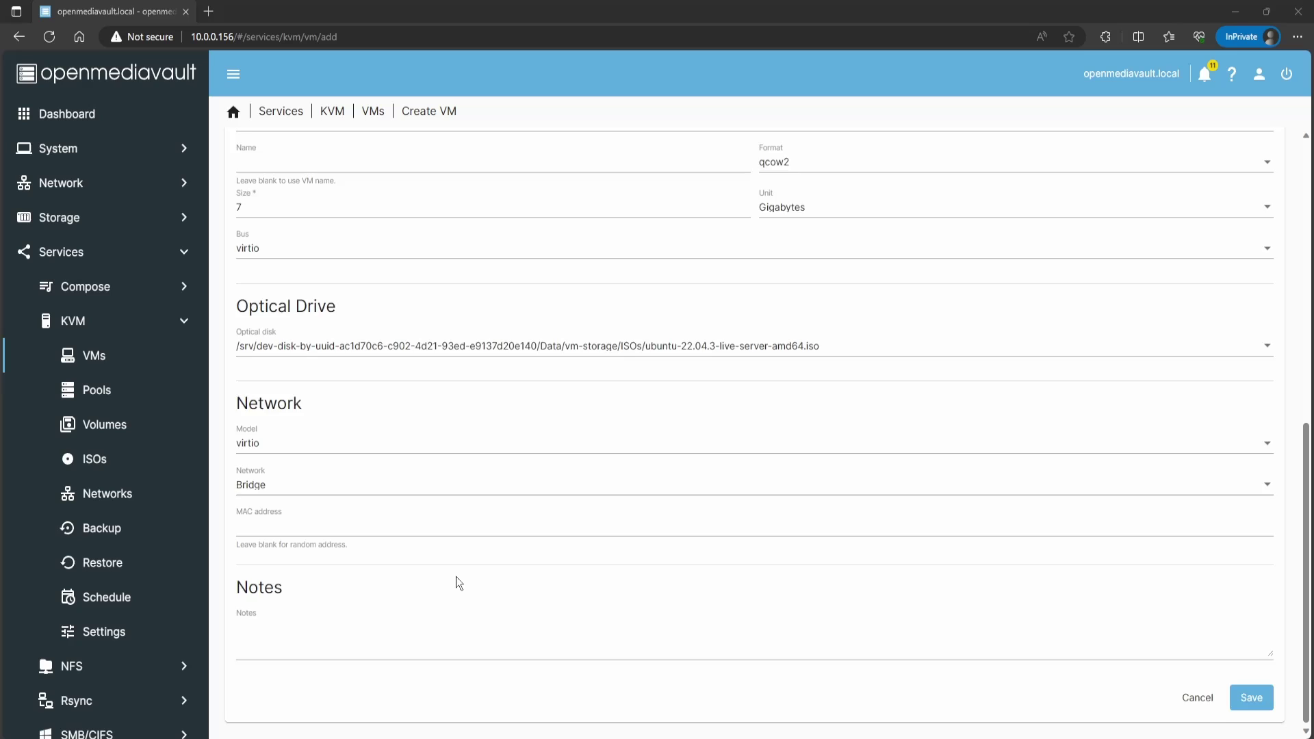
pyautogui.scroll(3, 456, 576)
pyautogui.scroll(-3, 387, 569)
pyautogui.moveTo(247, 206); pyautogui.dragTo(214, 214)
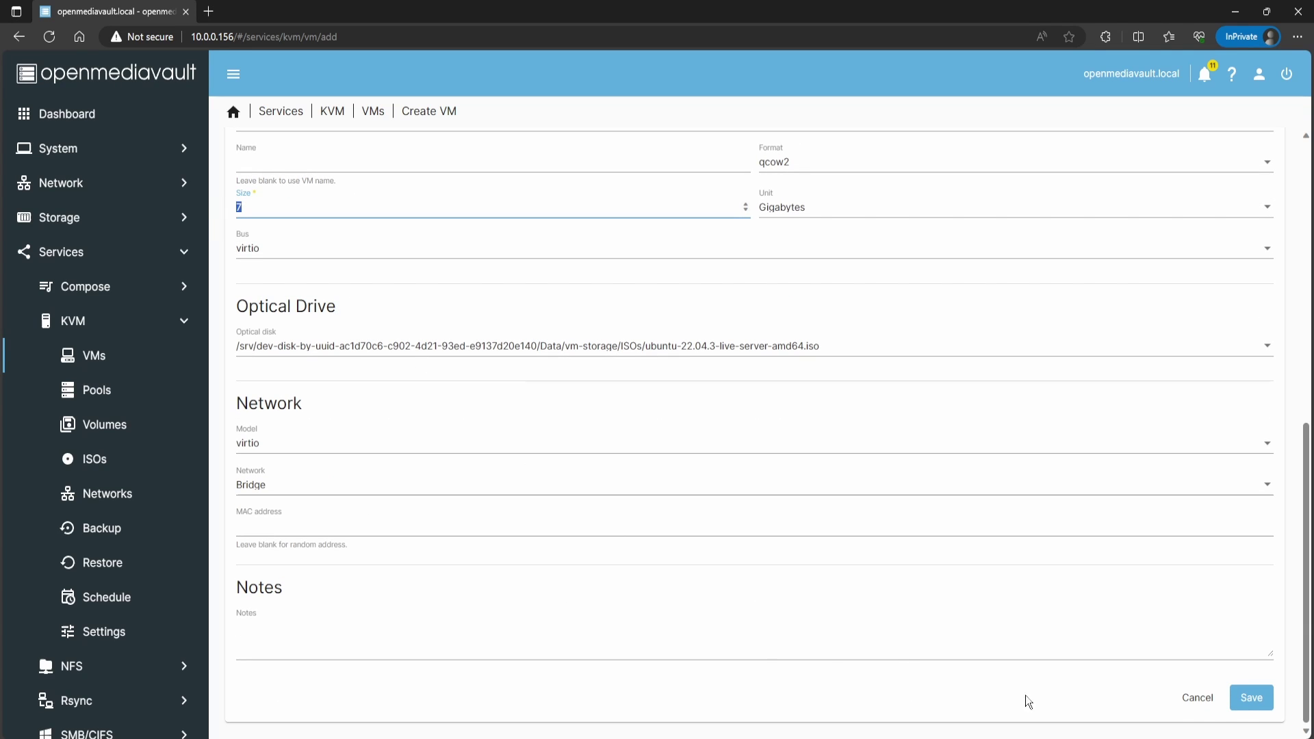
pyautogui.click(1252, 699)
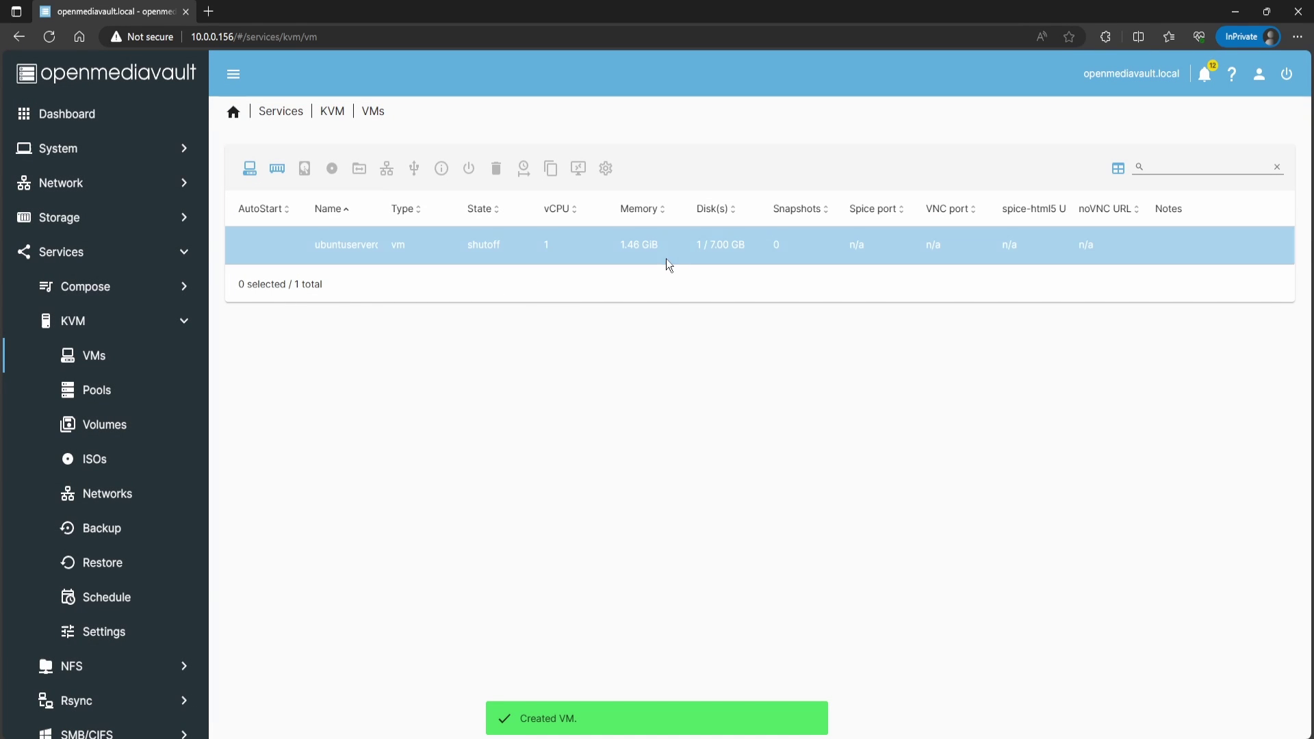
# Step: Start the ubuntuserverdemo virtual machine
pyautogui.moveTo(704, 244); pyautogui.dragTo(732, 245)
pyautogui.click(737, 243)
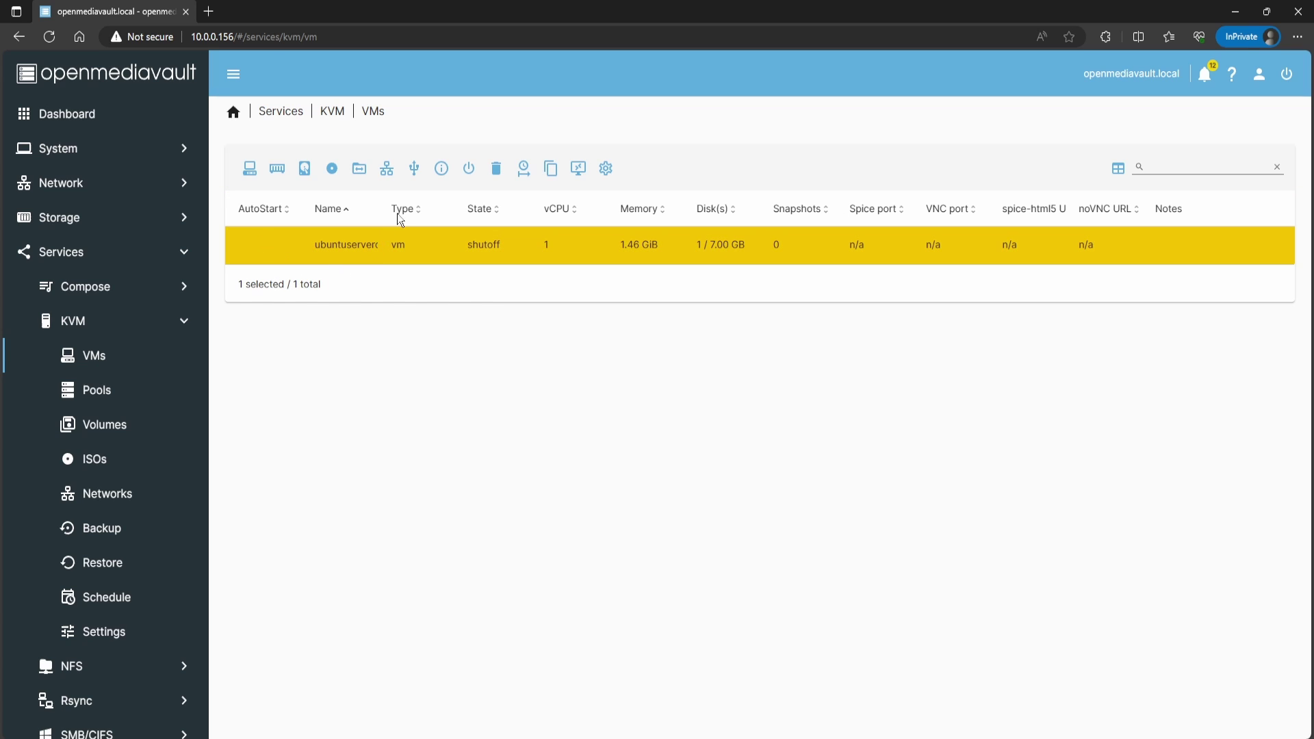
pyautogui.click(466, 171)
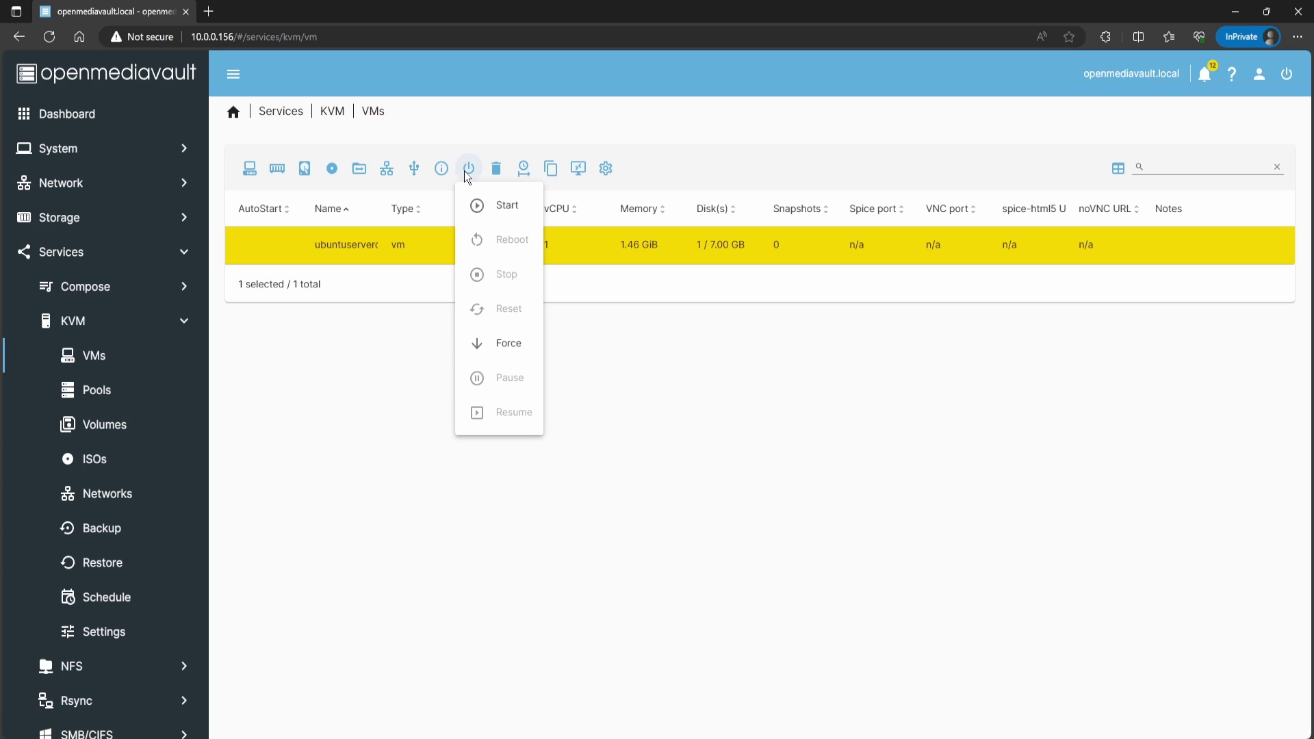
pyautogui.click(489, 203)
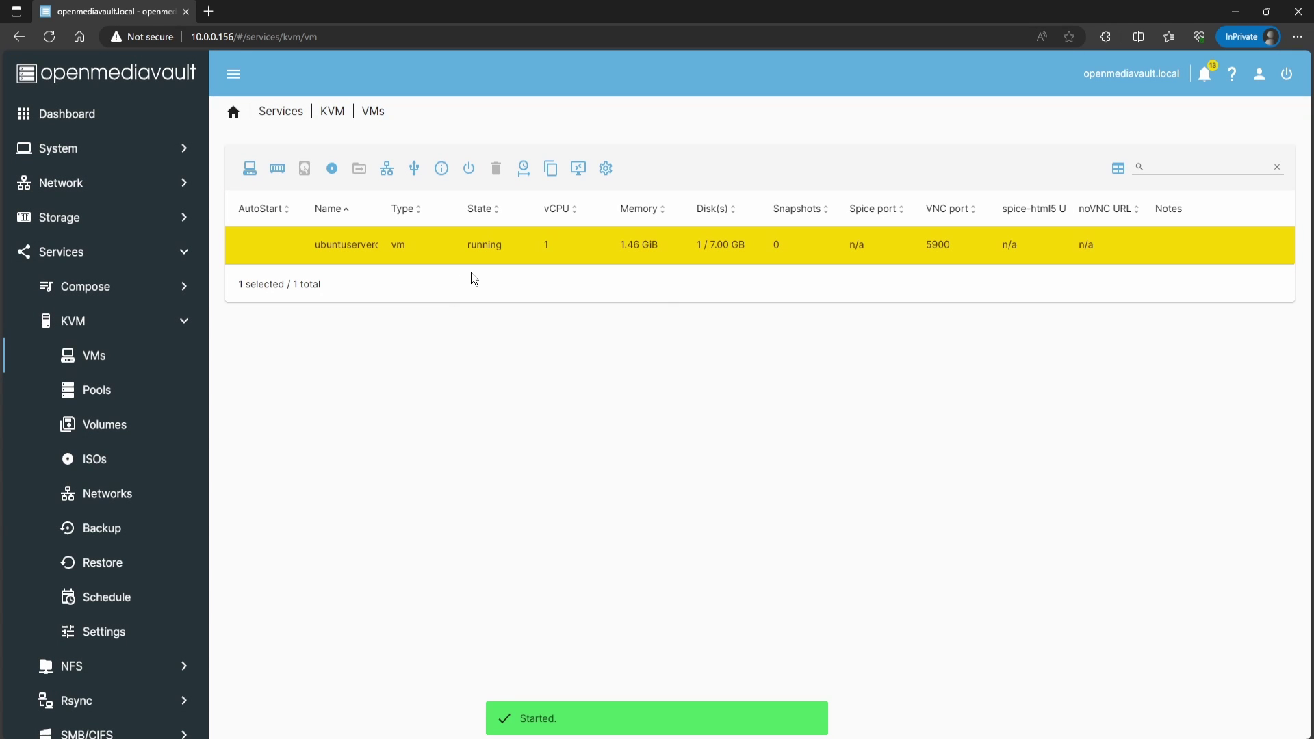
# Step: Start the VM's consoles, changing the host Spice port's last digit to 1
pyautogui.click(577, 171)
pyautogui.click(600, 204)
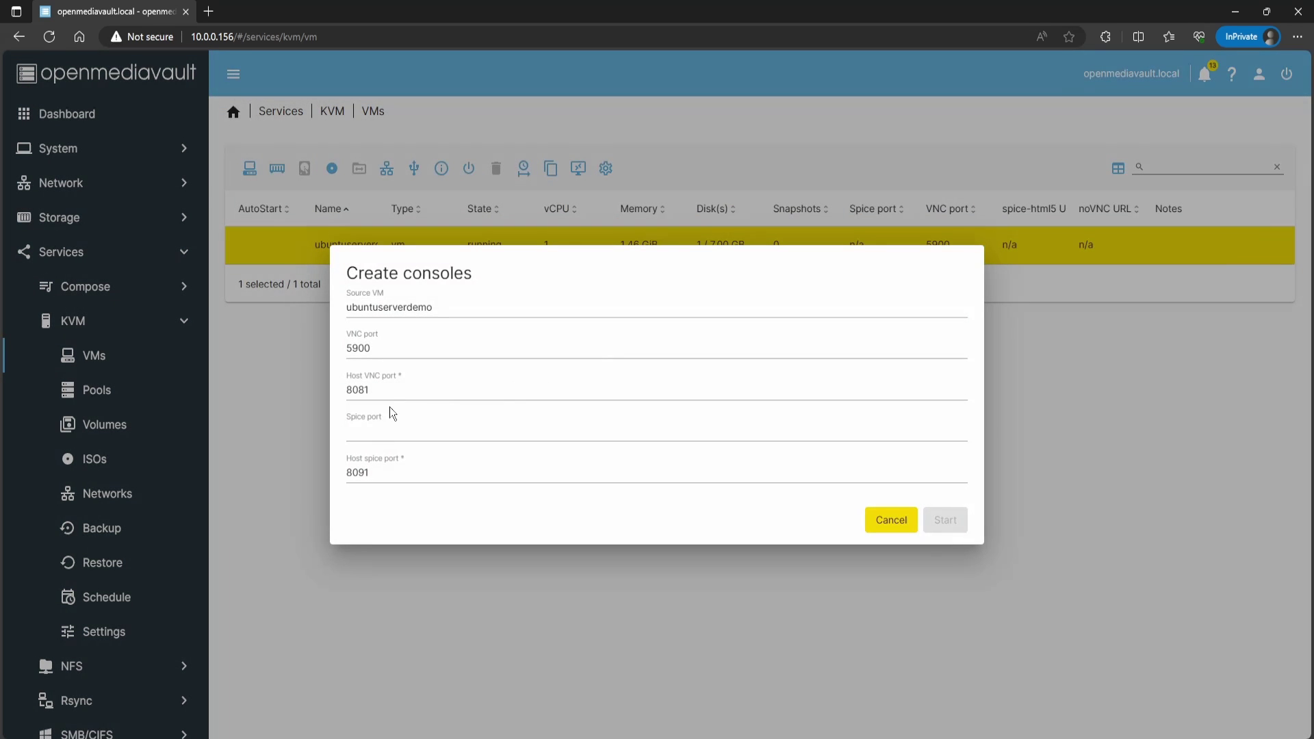
pyautogui.click(433, 477)
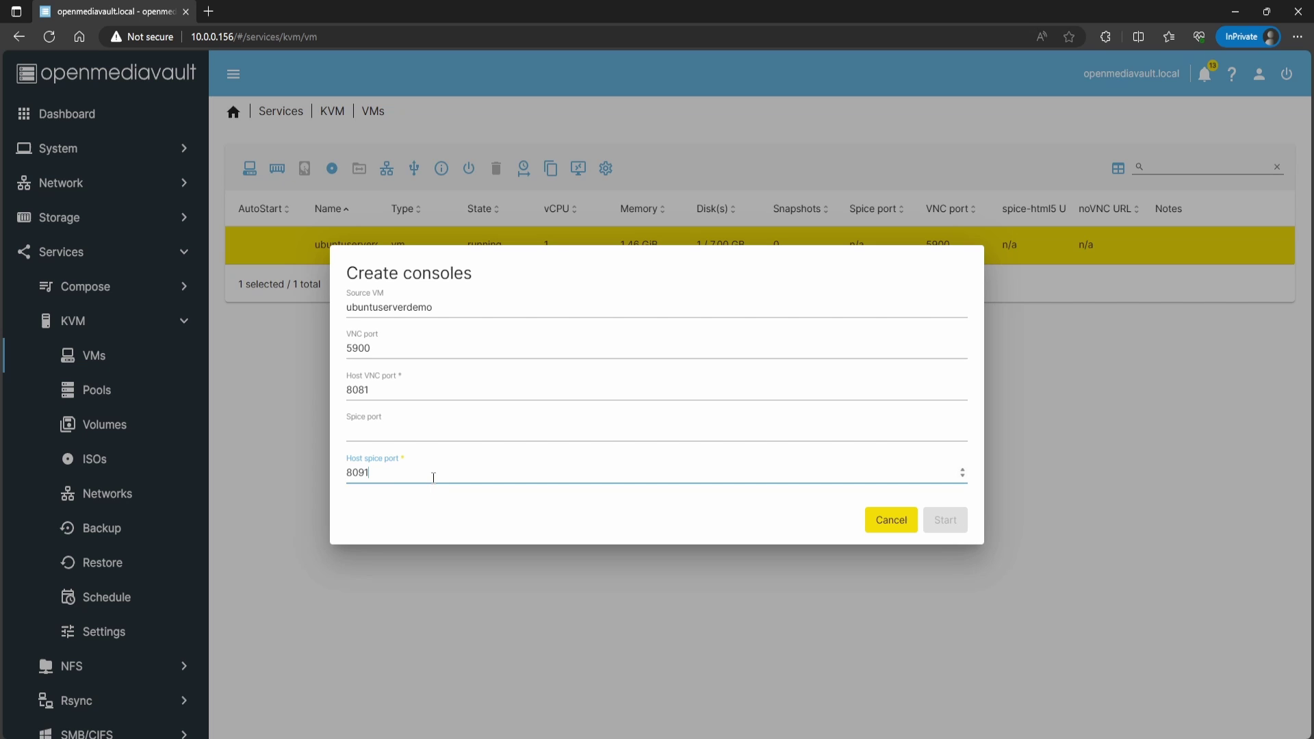
pyautogui.press('BackSpace')
pyautogui.write('1')
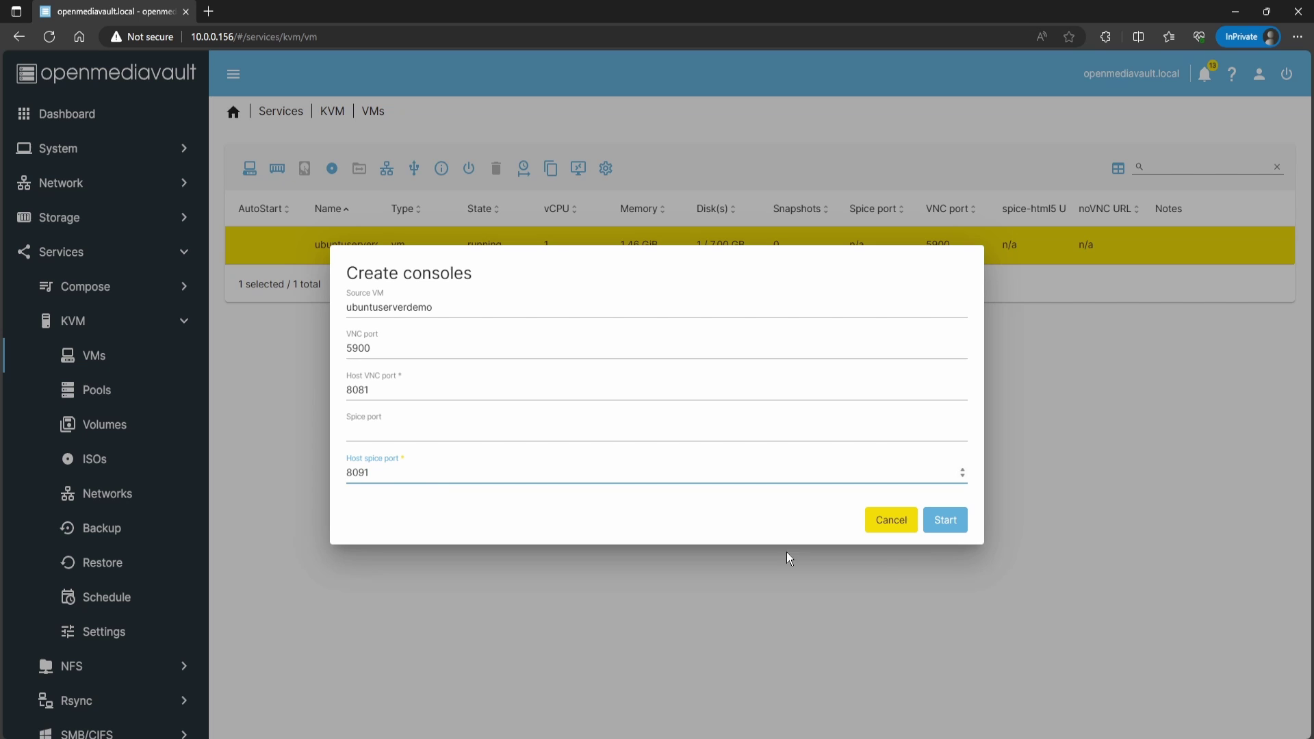
pyautogui.click(951, 526)
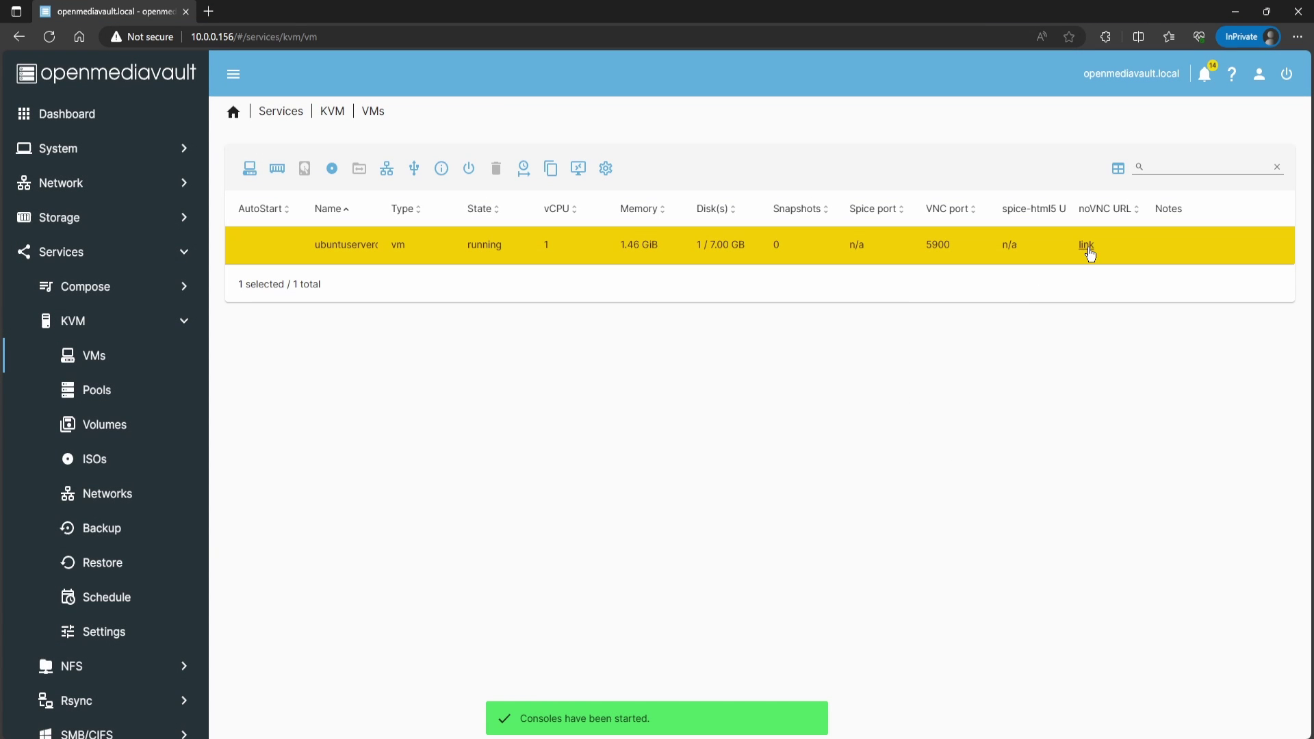
# Step: In the noVNC console, boot Try or Install Ubuntu Server, then return to the openmediavault tab
pyautogui.click(1087, 247)
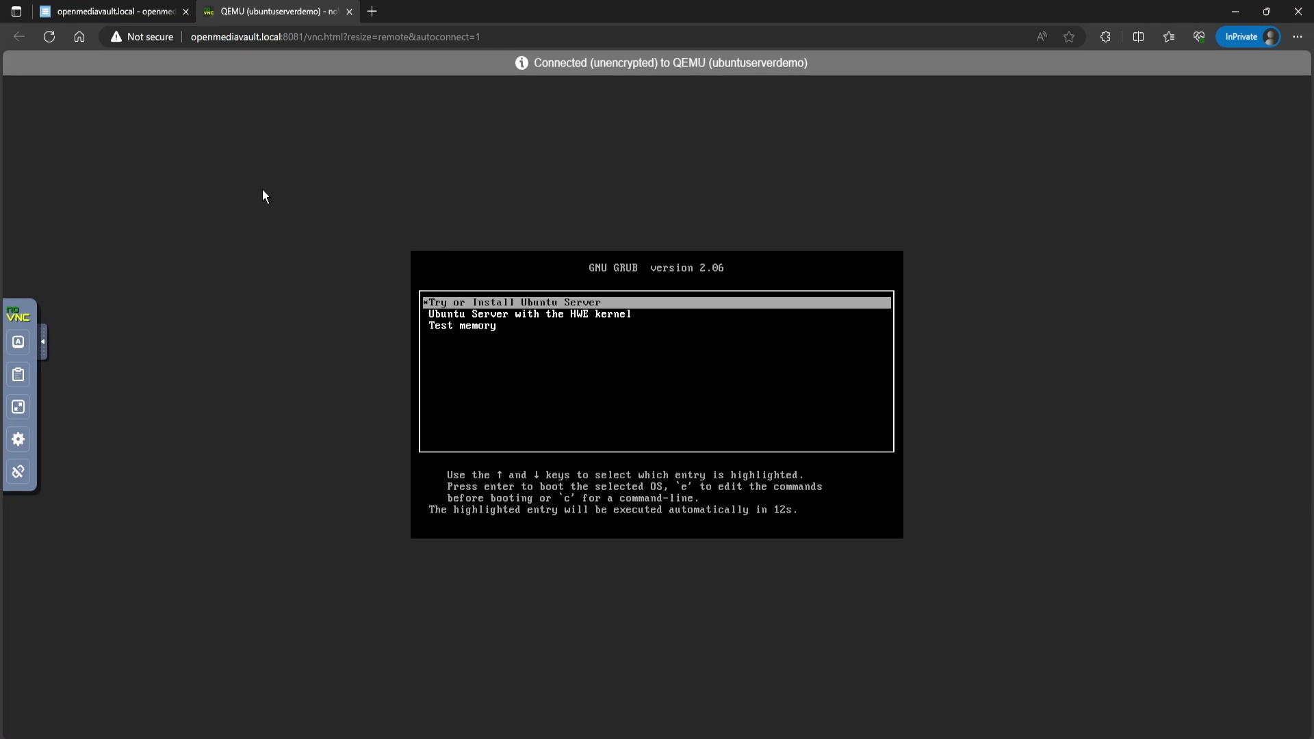
pyautogui.press('Down')
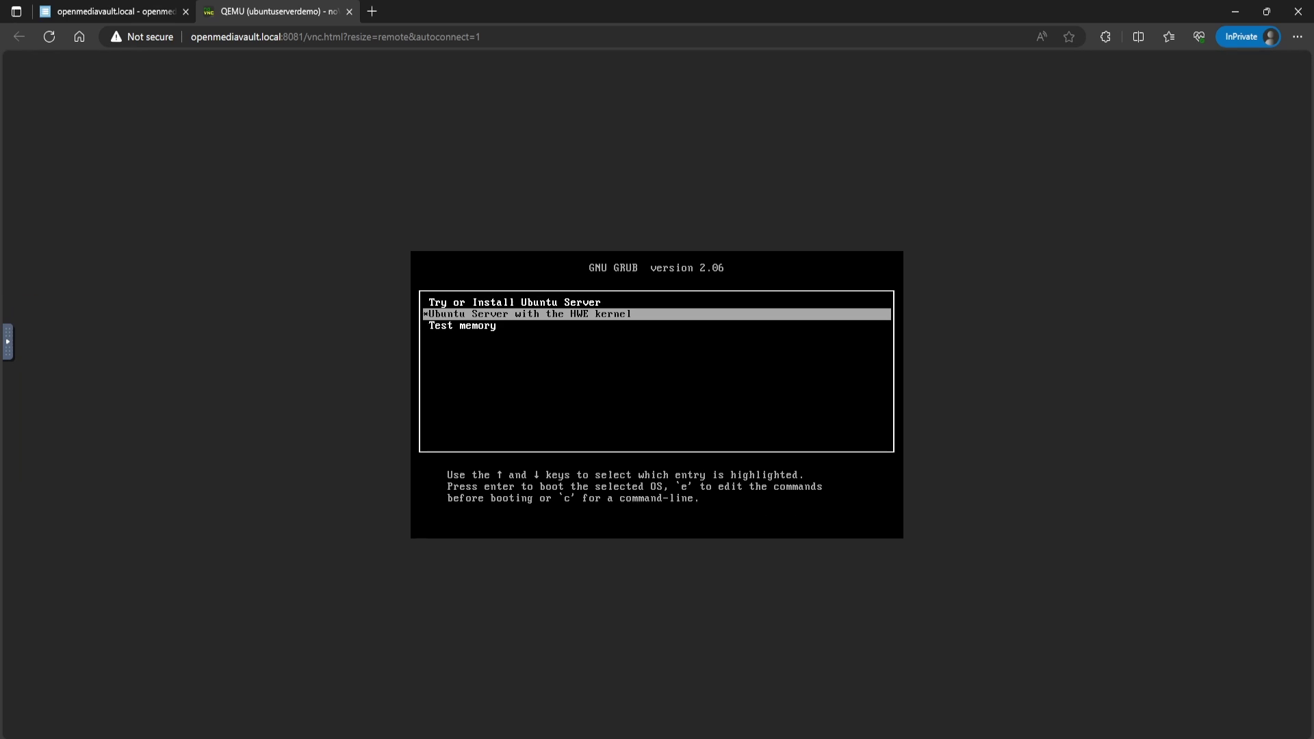
pyautogui.press('Up')
pyautogui.press('Down')
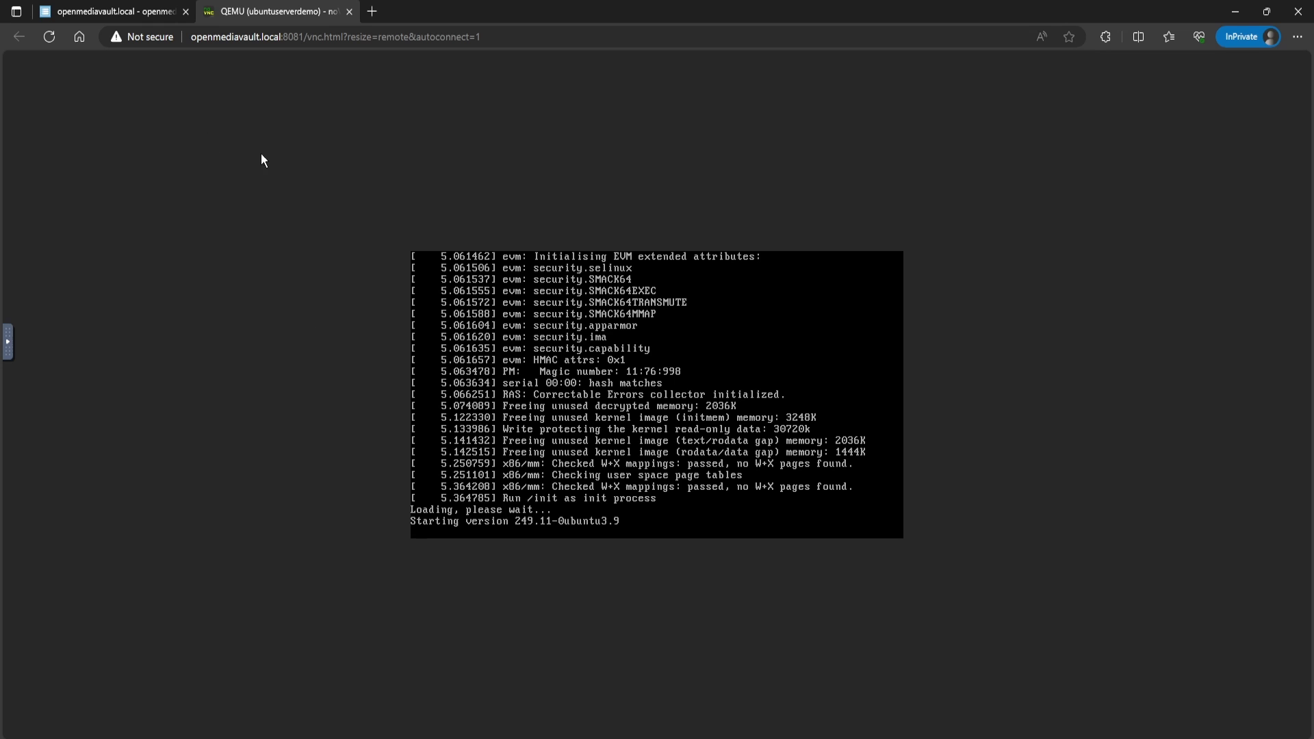
pyautogui.click(141, 14)
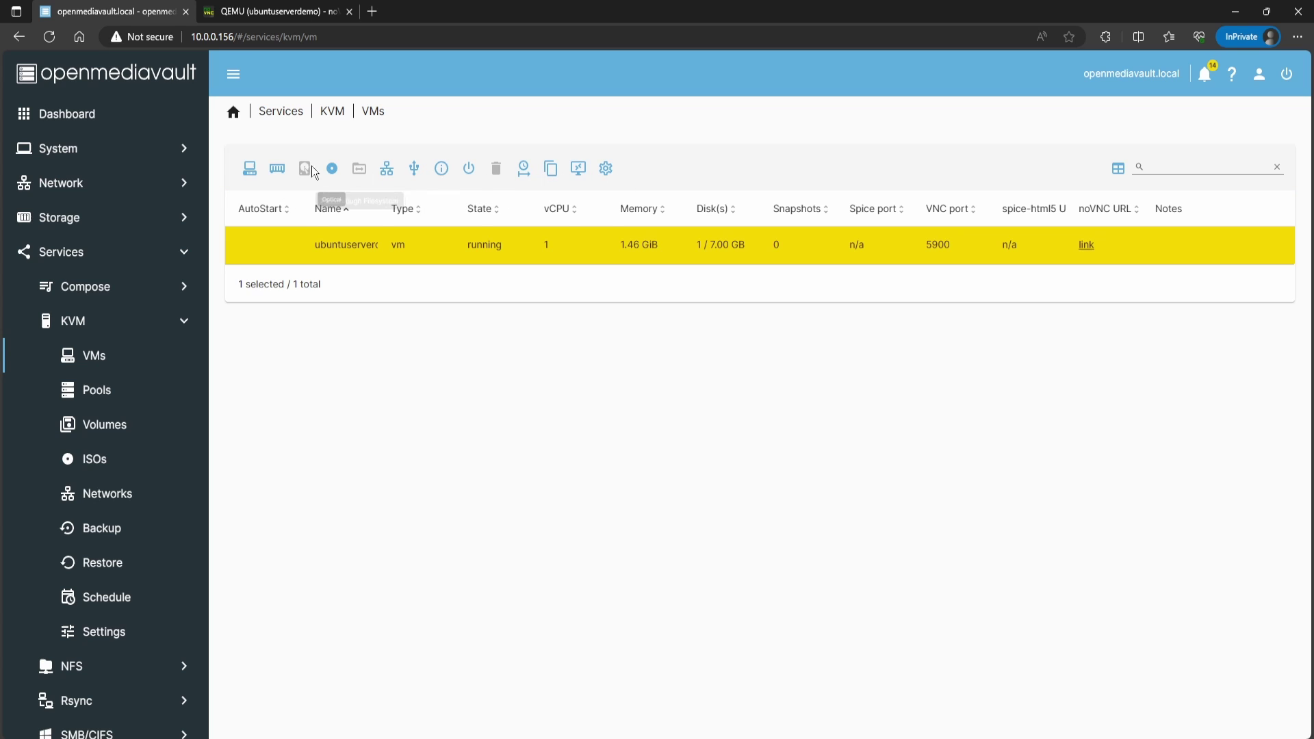
# Step: Go to the KVM overview, check the VM's console boot progress, and open a private tab
pyautogui.click(332, 112)
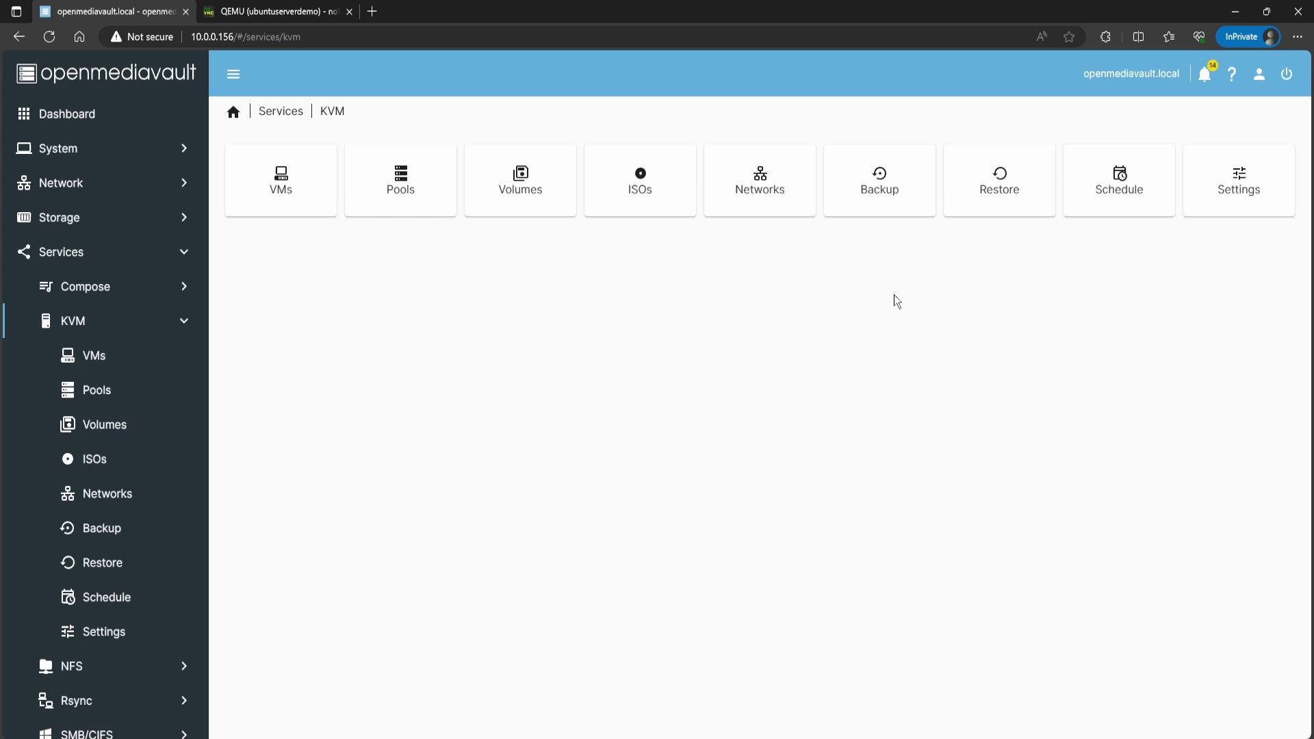
pyautogui.click(311, 11)
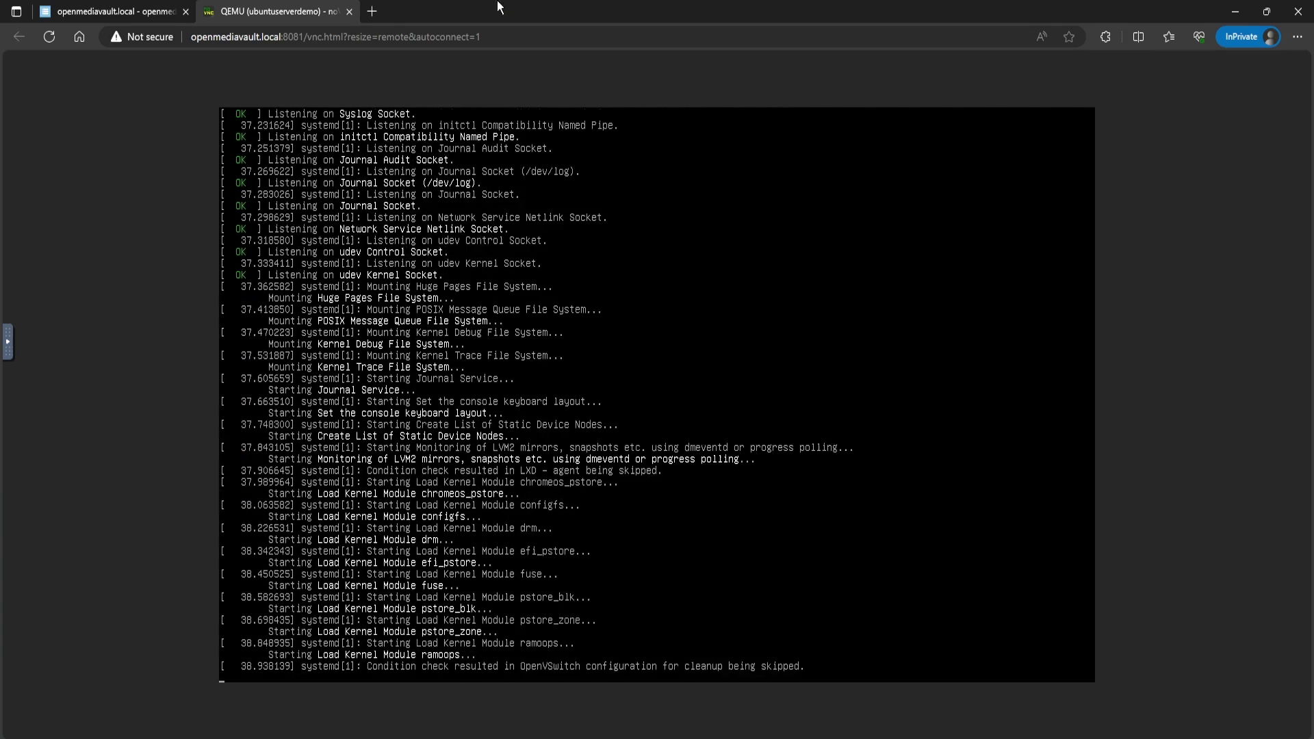
pyautogui.click(372, 12)
# Step: Go to the second server at 10.0.0.10 and log in with the admin password
pyautogui.write('10.00.')
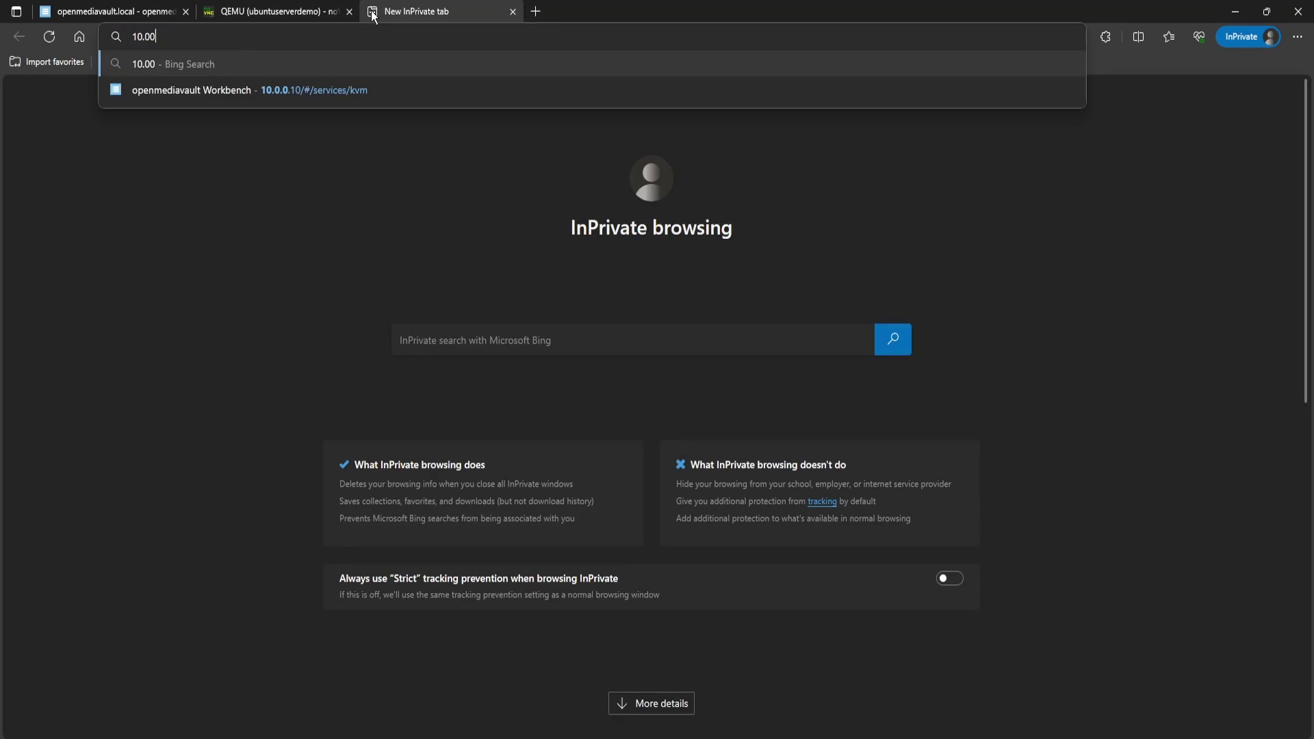
pyautogui.press('BackSpace')
pyautogui.press('BackSpace')
pyautogui.press('BackSpace')
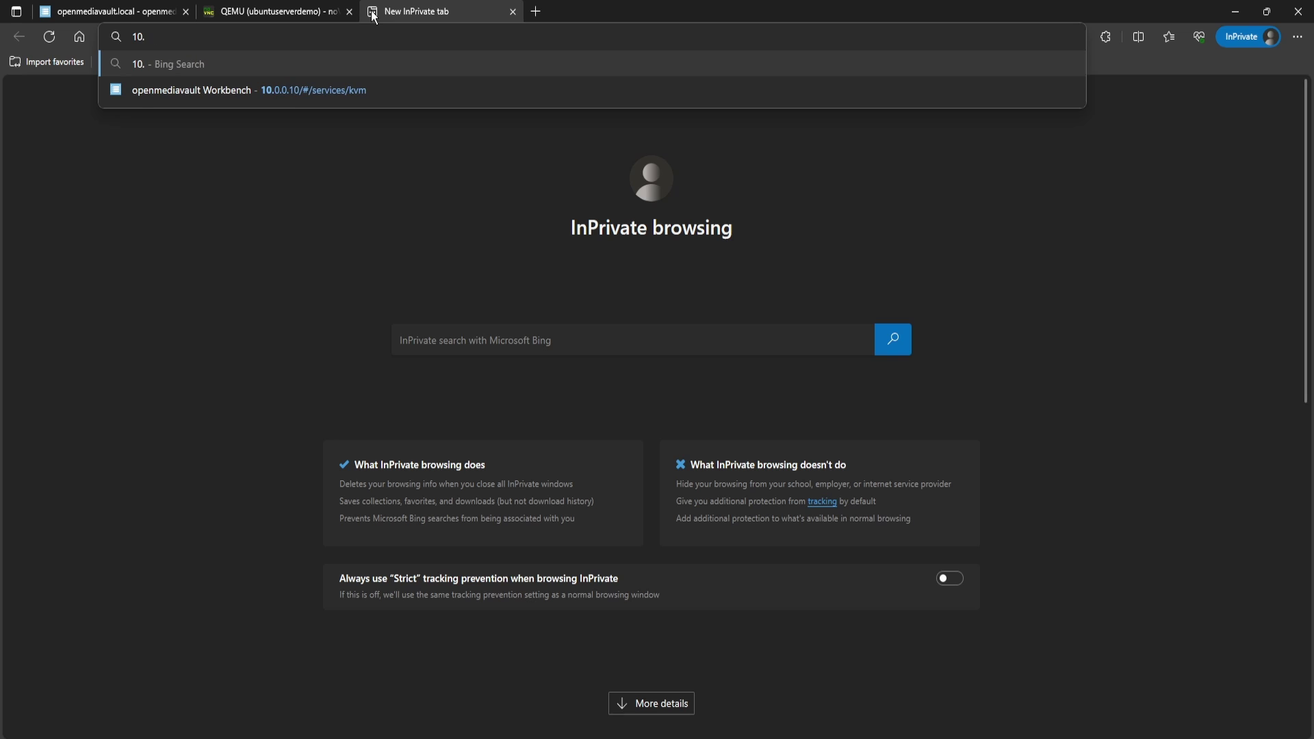
pyautogui.write('0.0.10')
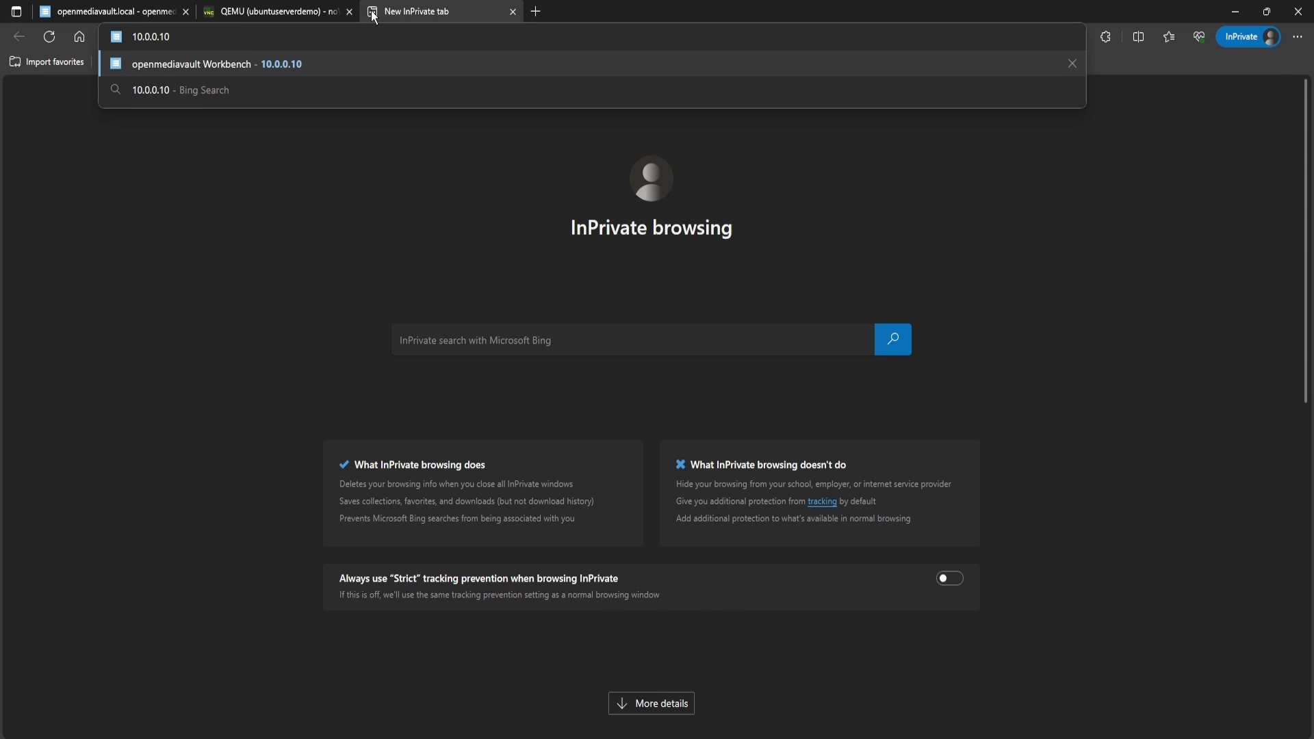
pyautogui.write('openmediavau')
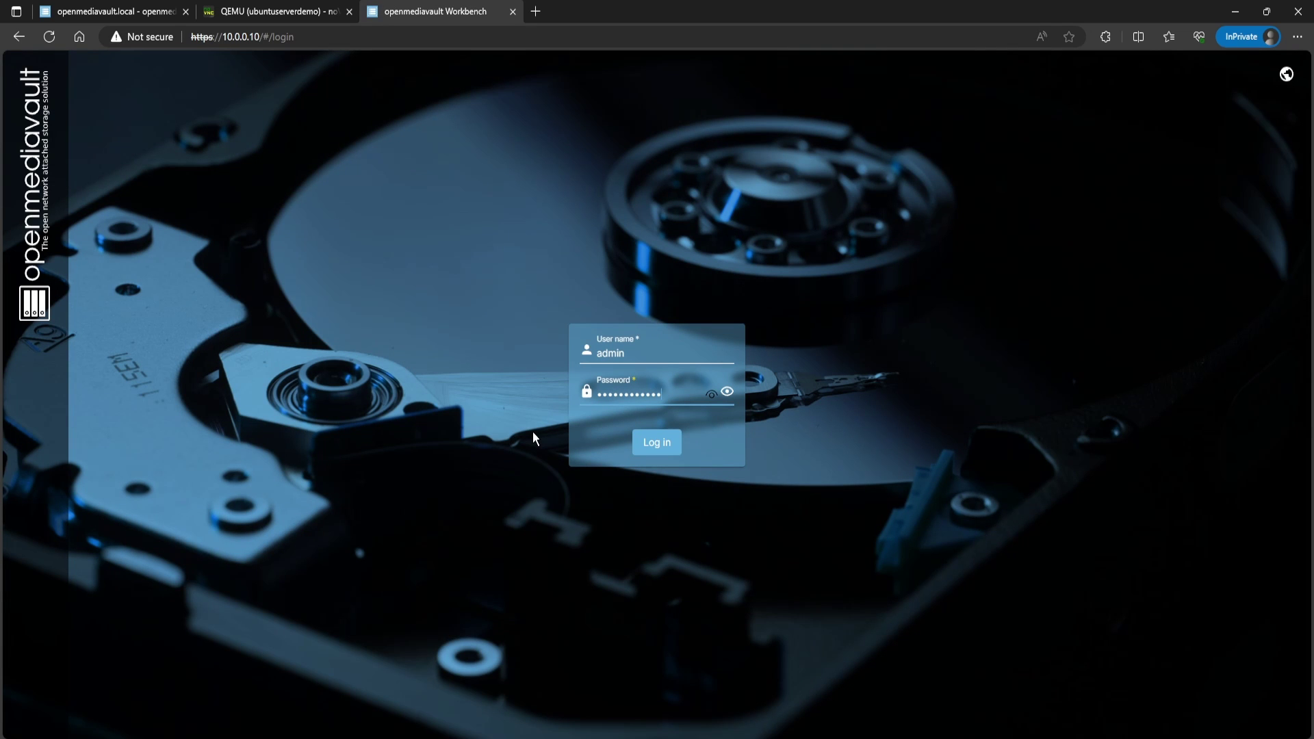
pyautogui.write('lt')
pyautogui.press('Return')
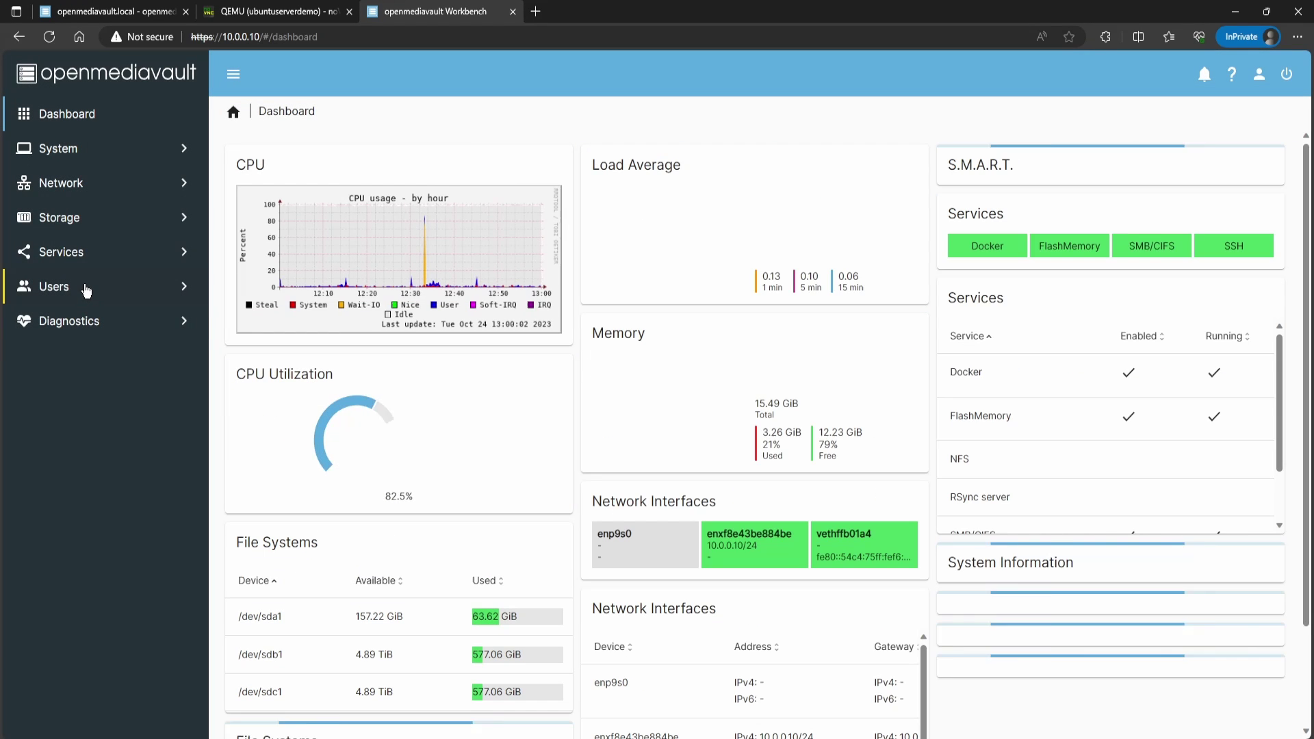
# Step: Navigate to Services > KVM > VMs to view the second server's virtual machines
pyautogui.click(93, 264)
pyautogui.click(80, 356)
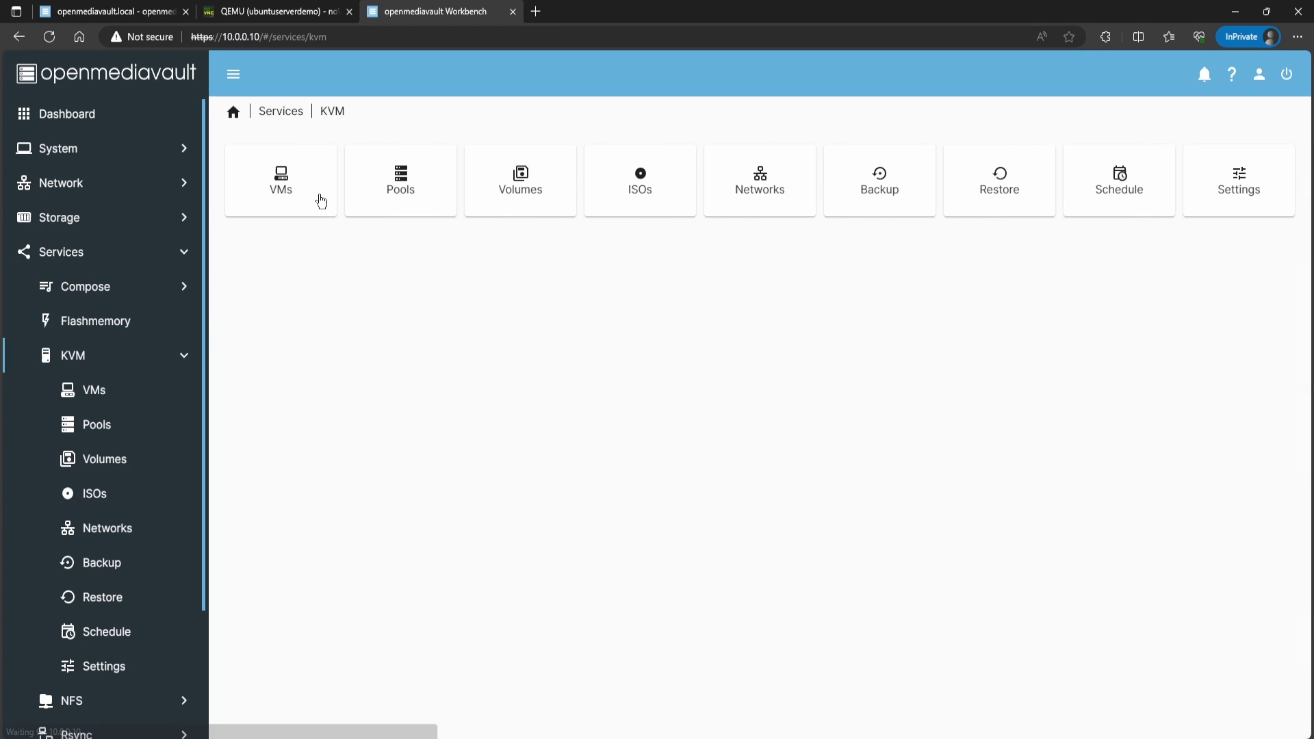
pyautogui.click(317, 198)
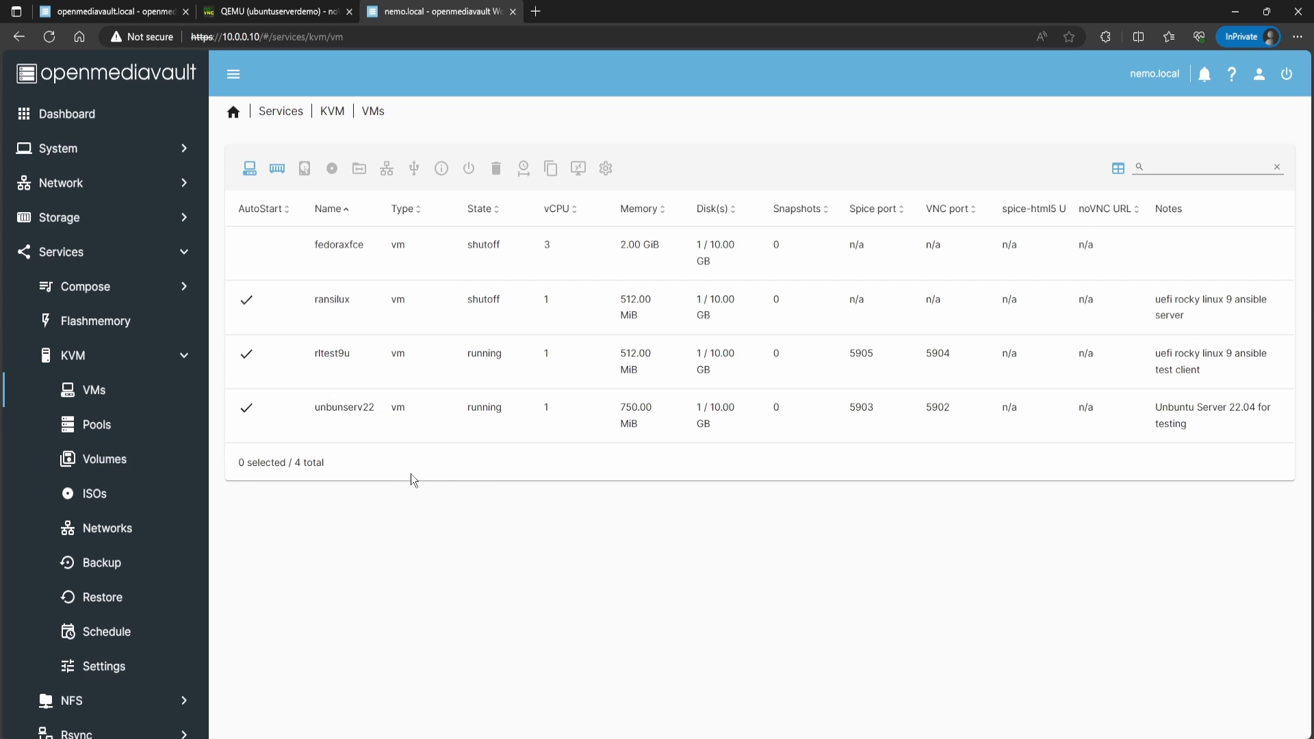
pyautogui.click(322, 259)
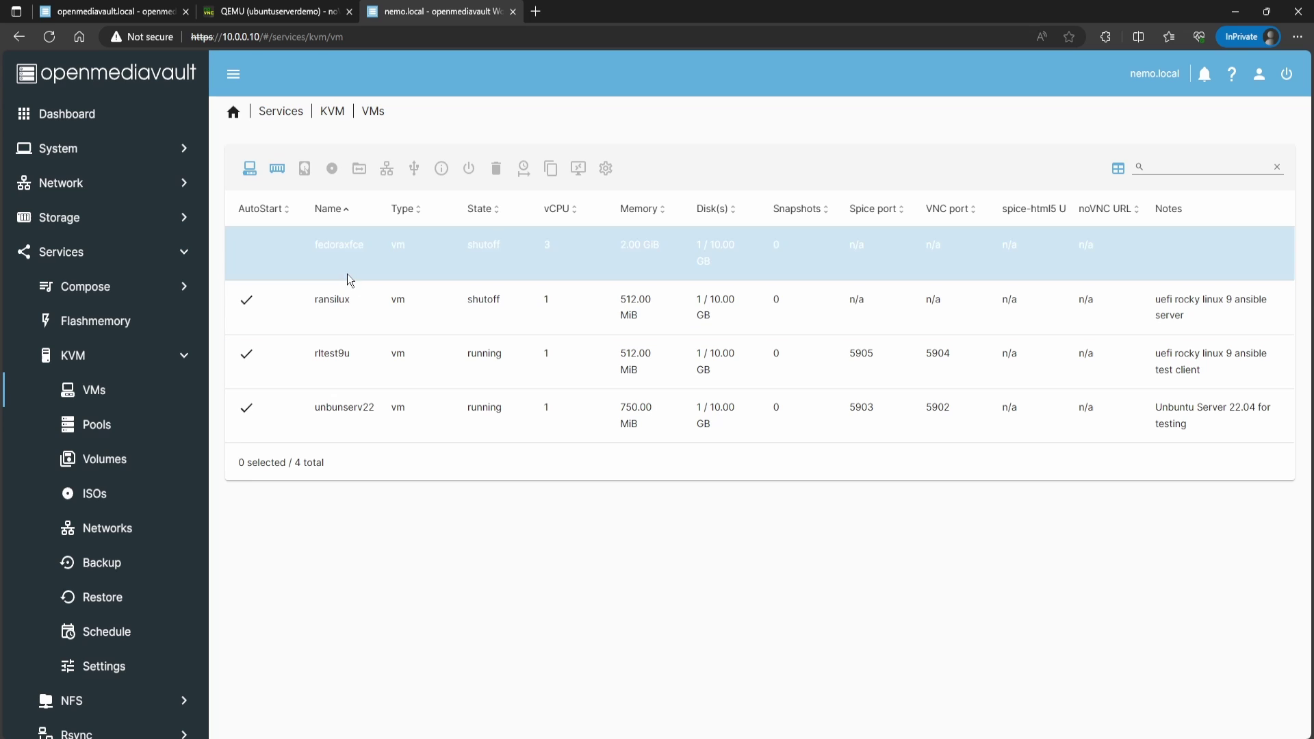
pyautogui.click(347, 274)
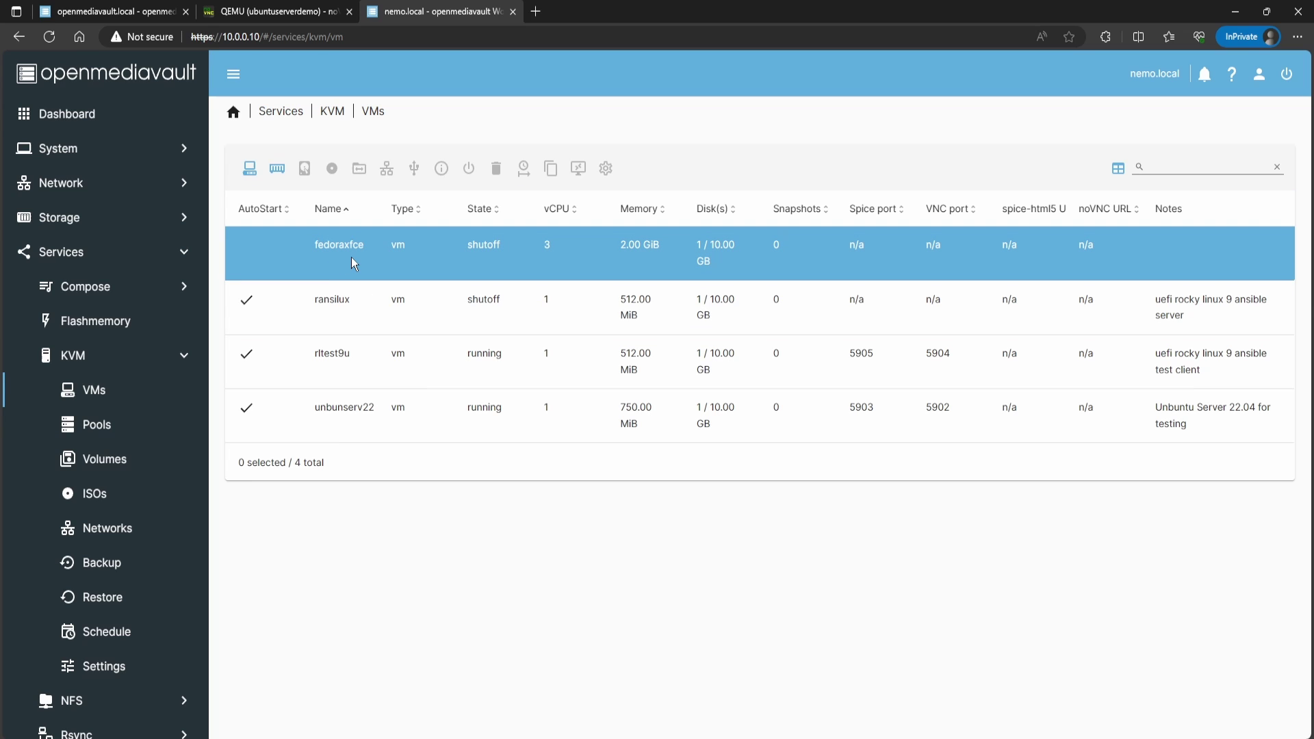